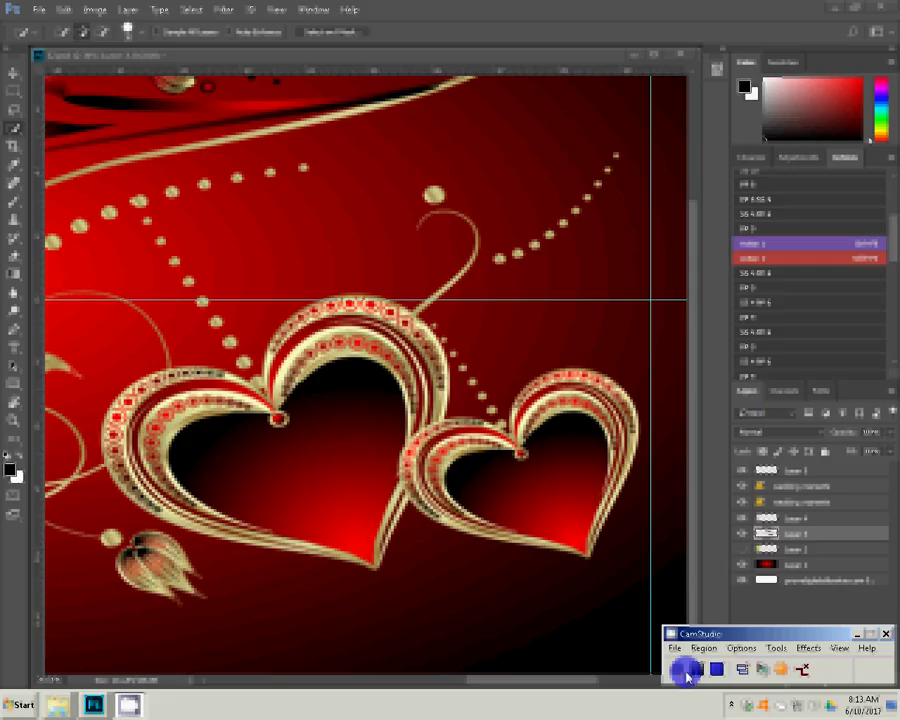
Paste the bride photo into the left heart selection and position it inside the heart
{"action": "left_click", "coordinate": [63, 9]}
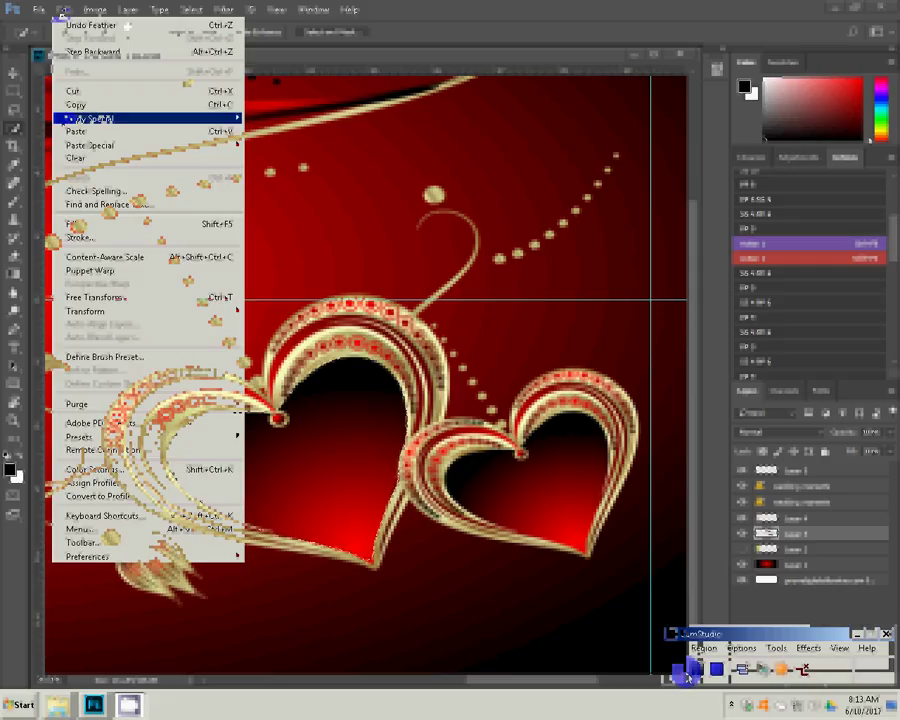
{"action": "mouse_move", "coordinate": [90, 145]}
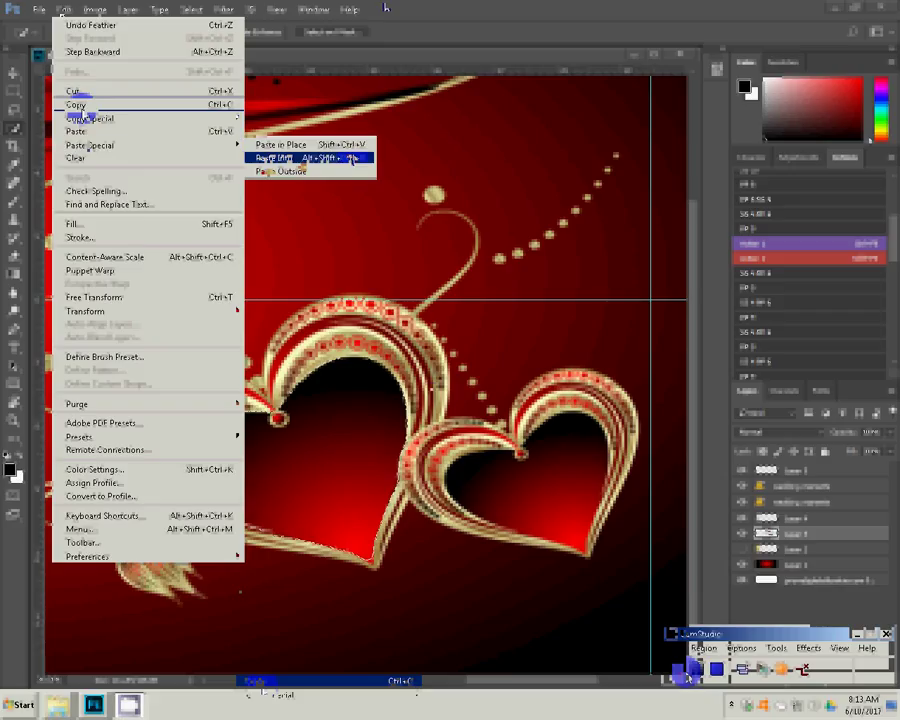
{"action": "left_click", "coordinate": [300, 158]}
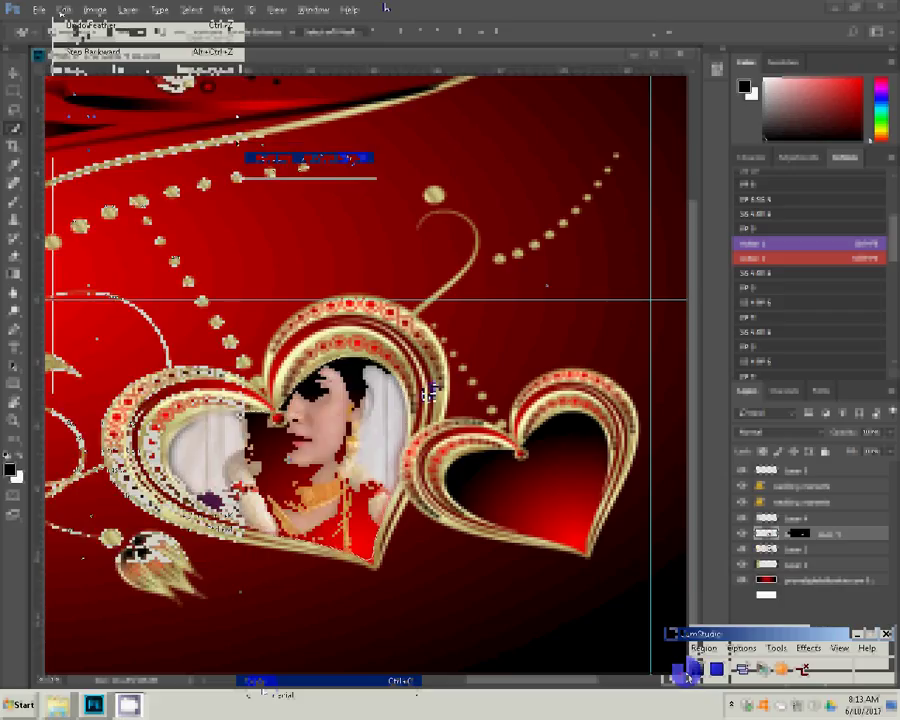
{"action": "left_click_drag", "start_coordinate": [430, 393], "coordinate": [565, 300]}
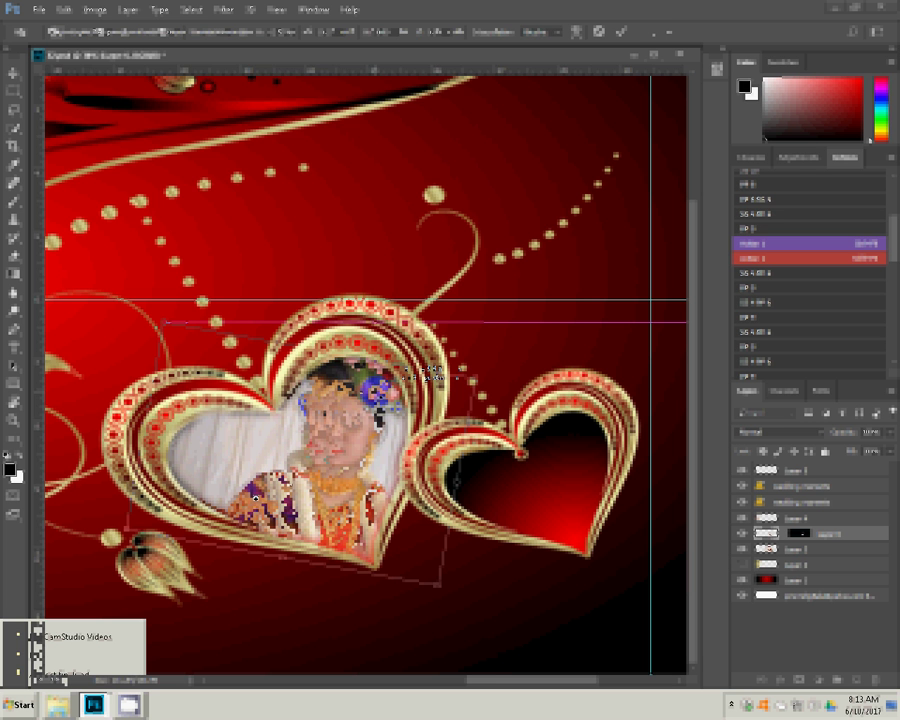
{"action": "key", "text": "alt+Tab"}
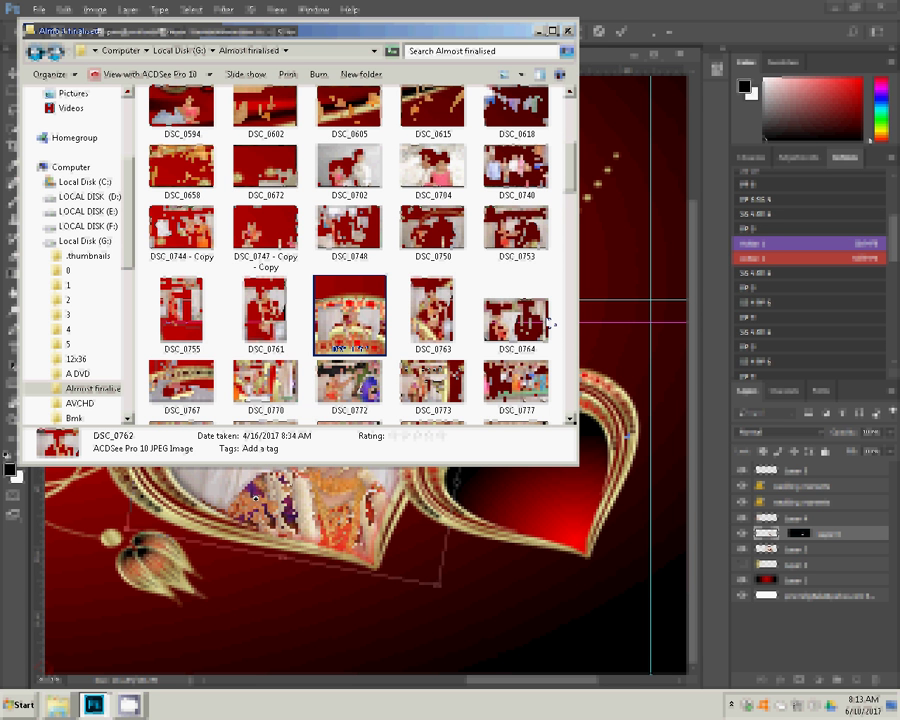
Pick DSC_0764 in the Almost finalised folder and bring it into Photoshop
{"action": "left_click", "coordinate": [533, 328]}
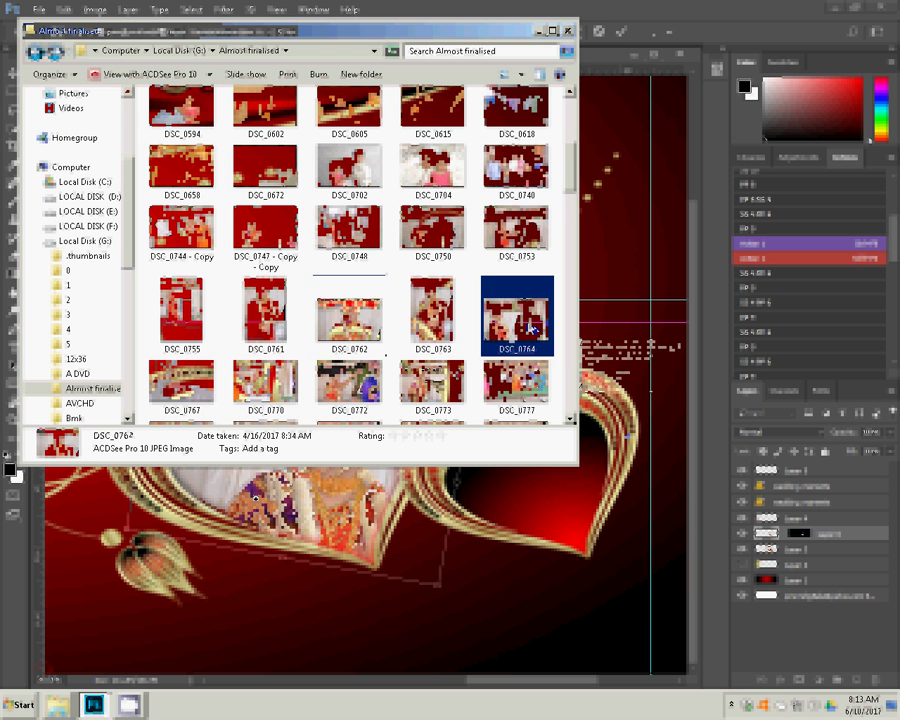
{"action": "left_click", "coordinate": [693, 25]}
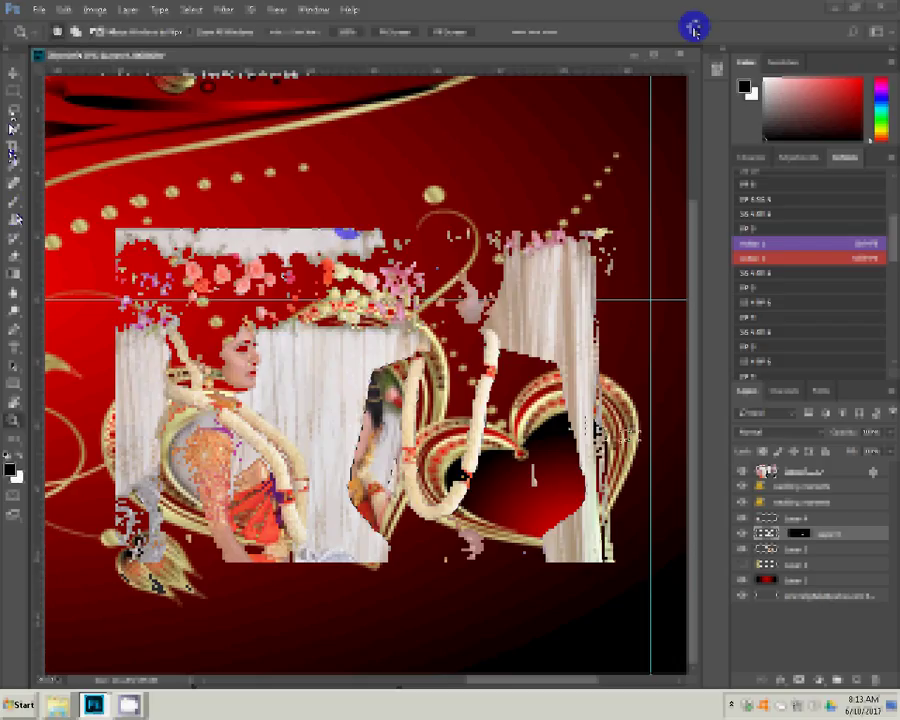
Marquee-select the groom's half of DSC_0764, then return to the album spread with Magic Wand
{"action": "left_click_drag", "start_coordinate": [345, 330], "coordinate": [587, 533]}
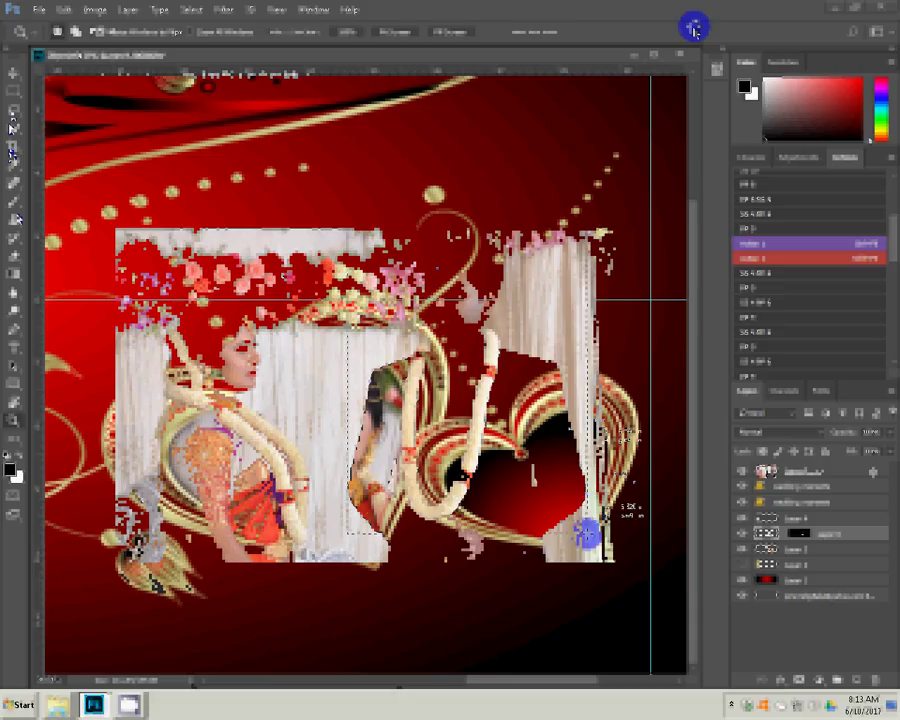
{"action": "left_click_drag", "start_coordinate": [587, 533], "coordinate": [588, 532]}
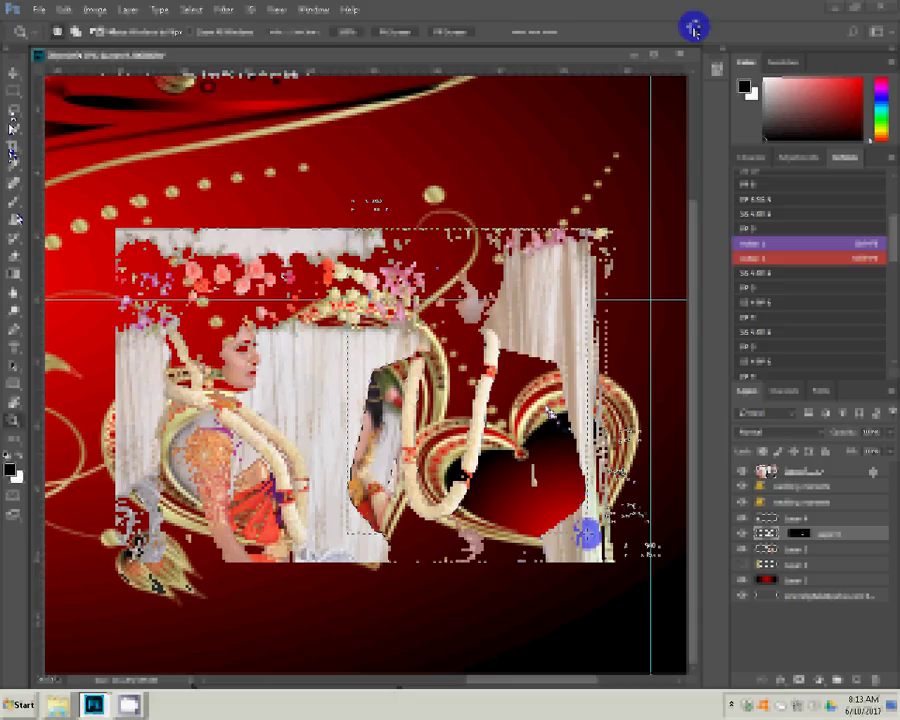
{"action": "left_click", "coordinate": [69, 74]}
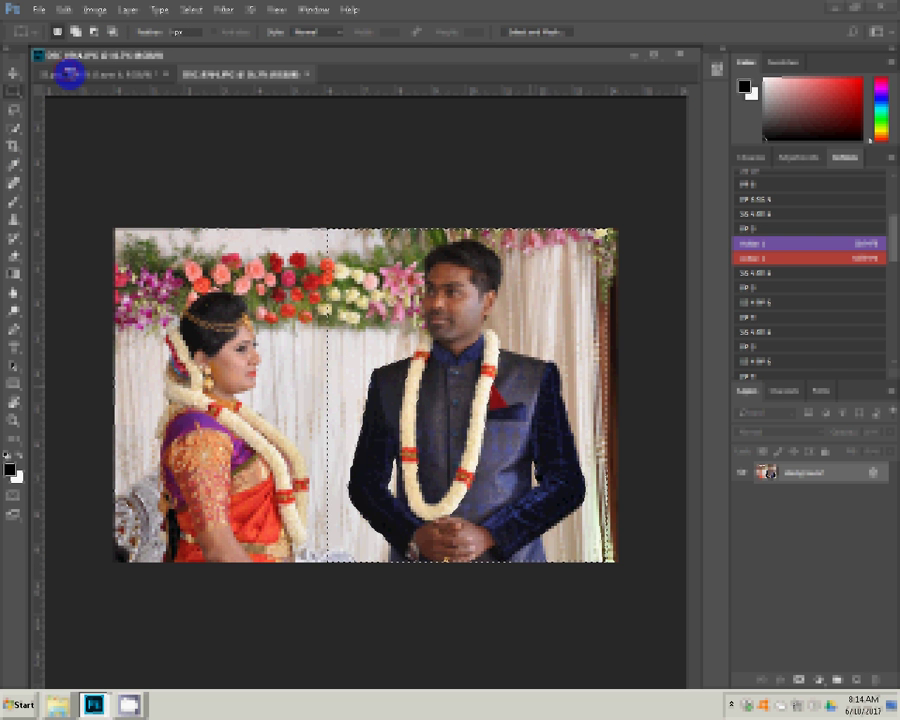
{"action": "left_click_drag", "start_coordinate": [69, 74], "coordinate": [350, 380]}
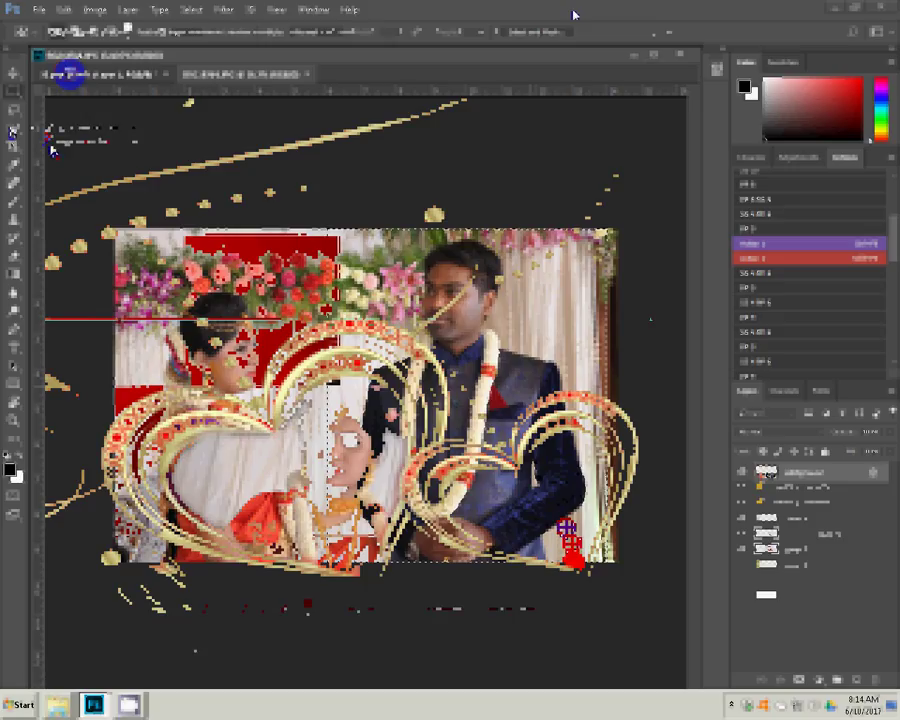
{"action": "left_click", "coordinate": [52, 148]}
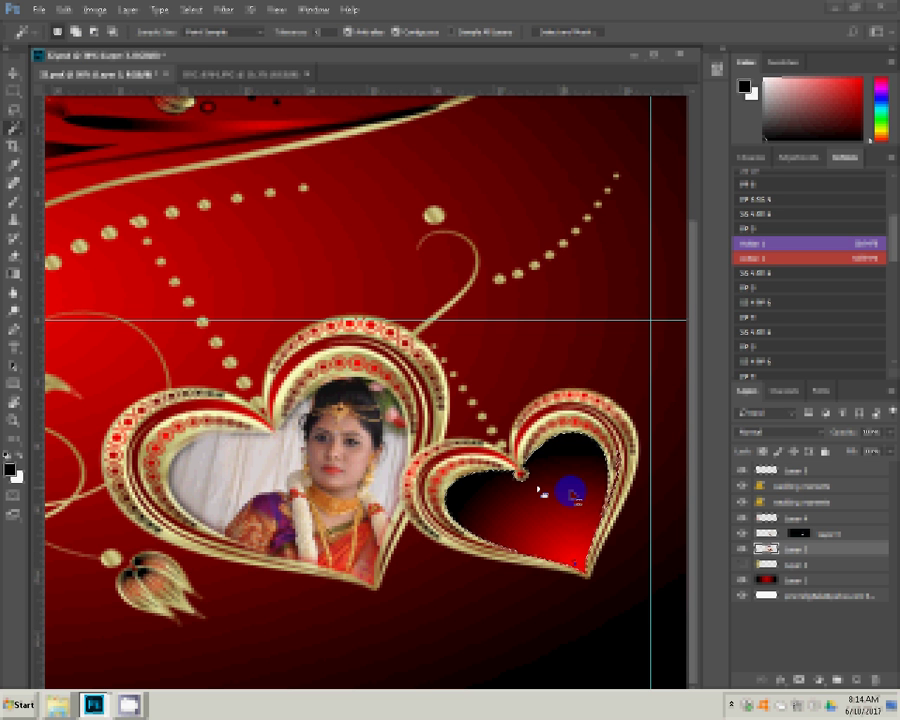
Feather the right heart selection
{"action": "right_click", "coordinate": [540, 482]}
{"action": "left_click", "coordinate": [588, 362]}
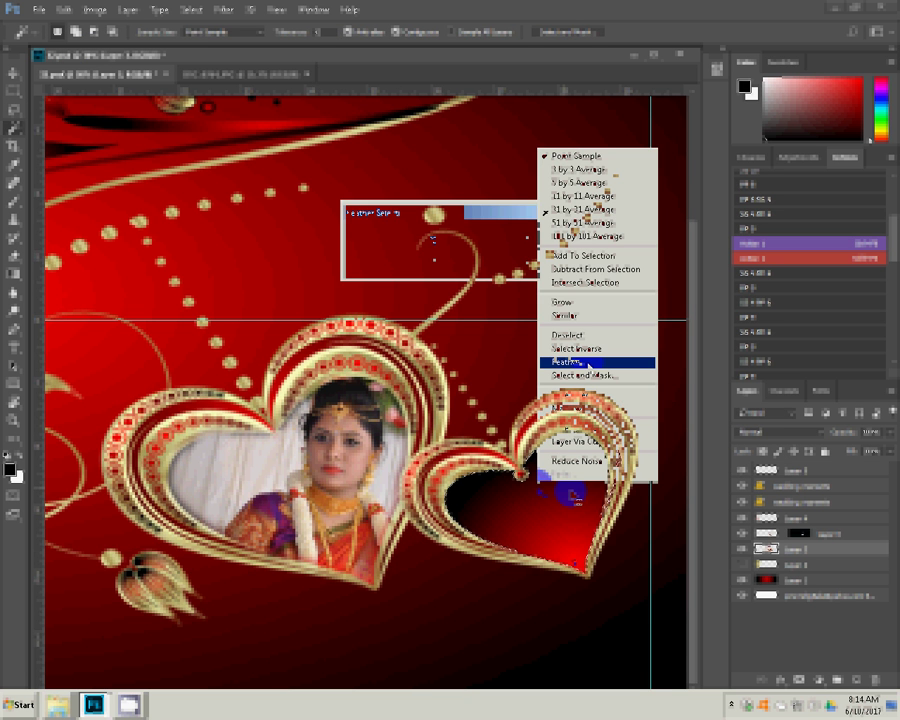
{"action": "left_click", "coordinate": [538, 222]}
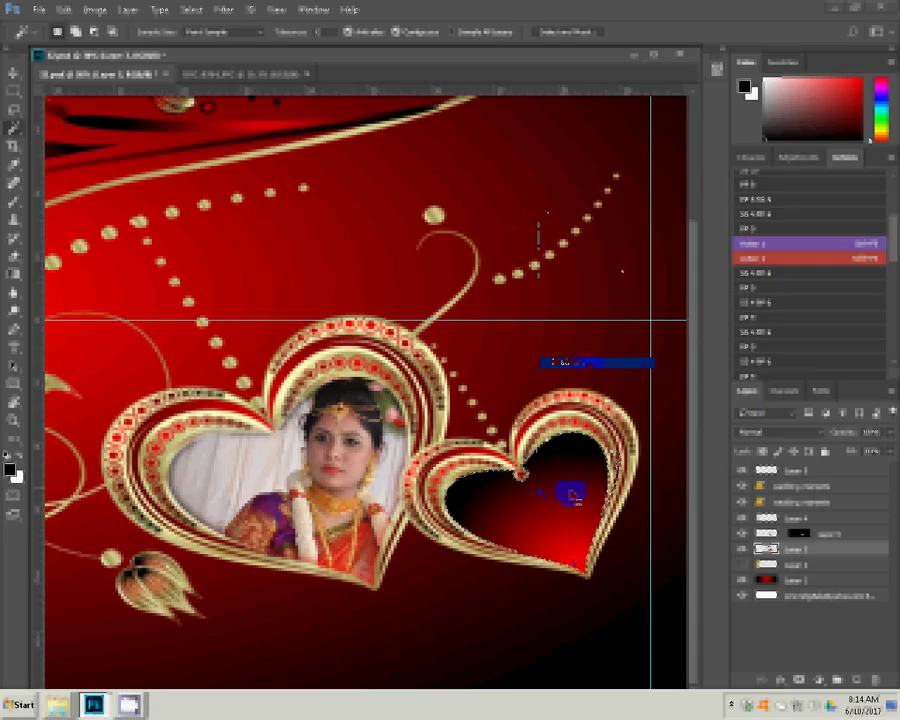
Paste the groom photo into the right heart, then move and scale it to fit
{"action": "left_click", "coordinate": [63, 9]}
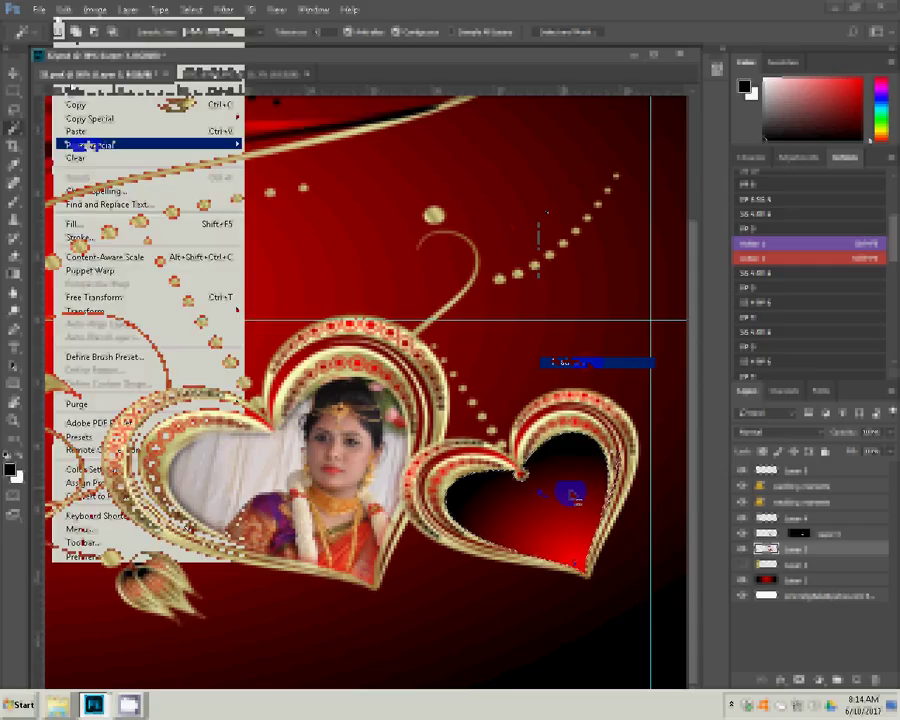
{"action": "mouse_move", "coordinate": [100, 145]}
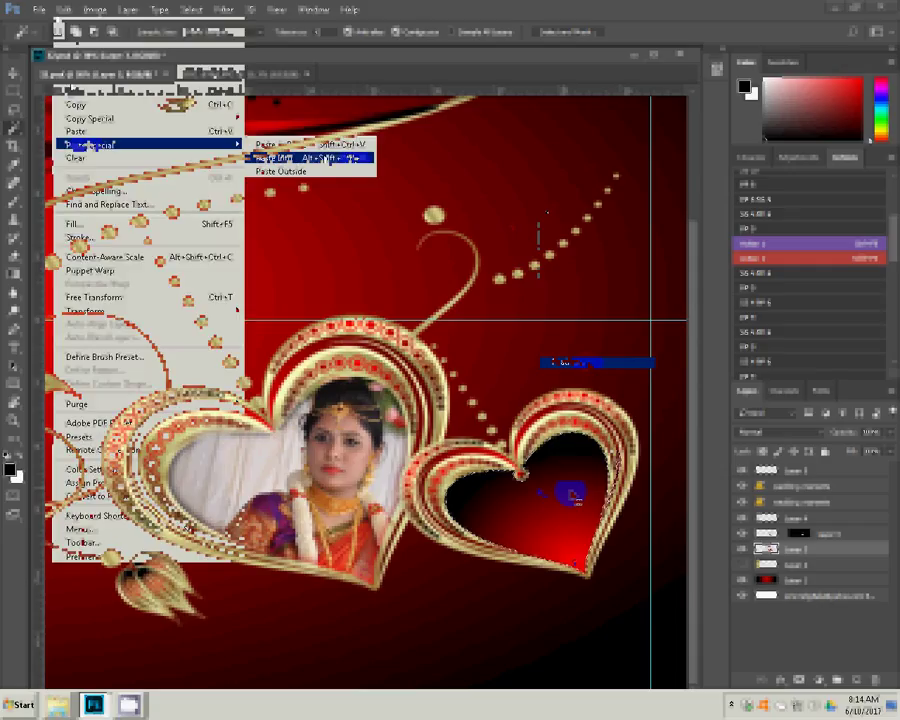
{"action": "left_click", "coordinate": [300, 157]}
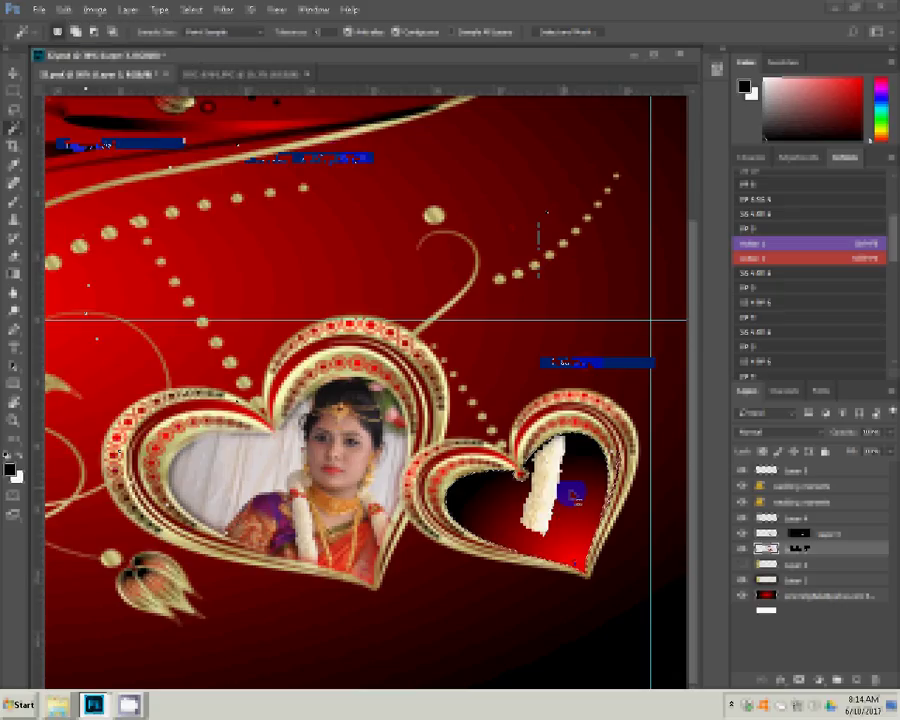
{"action": "mouse_move", "coordinate": [540, 480]}
{"action": "left_mouse_down"}
{"action": "mouse_move", "coordinate": [538, 500]}
{"action": "mouse_move", "coordinate": [575, 490]}
{"action": "left_mouse_up"}
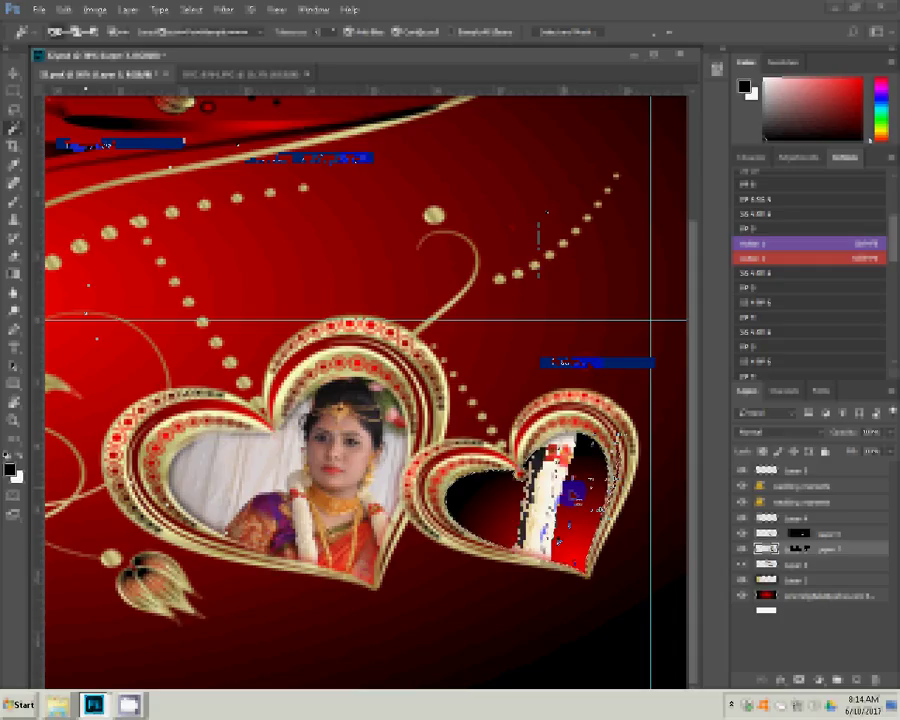
{"action": "left_click_drag", "start_coordinate": [545, 495], "coordinate": [552, 490]}
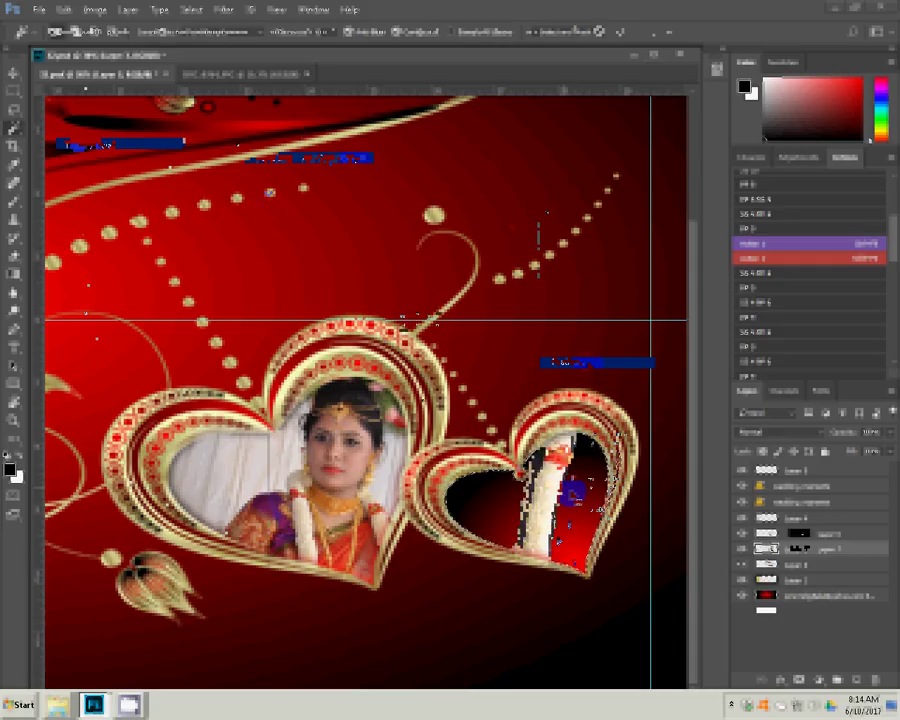
{"action": "key", "text": "ctrl+t"}
{"action": "left_click_drag", "start_coordinate": [386, 383], "coordinate": [429, 405]}
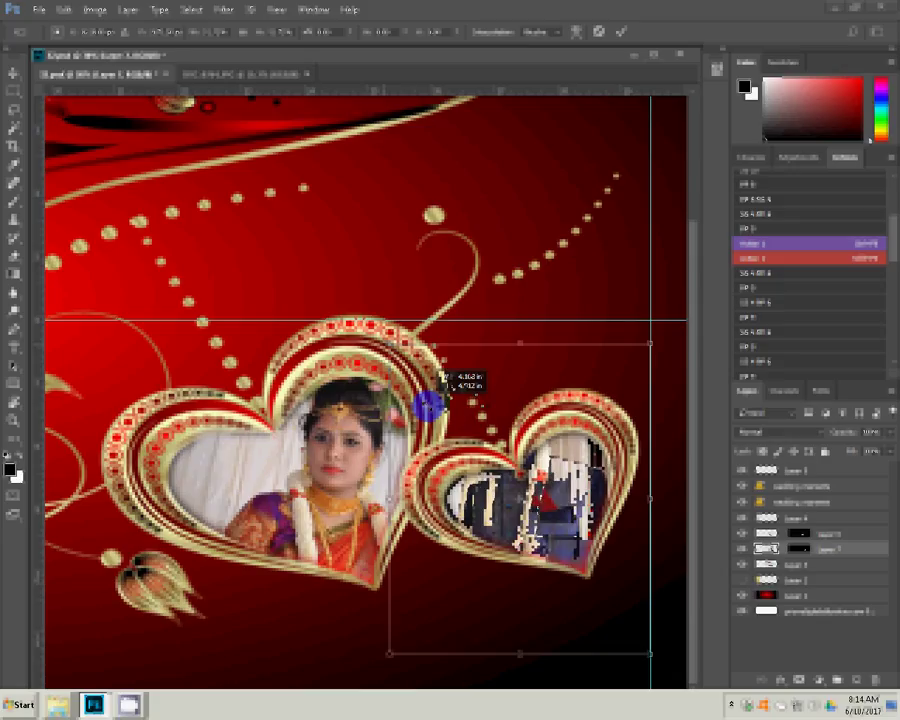
Commit the groom's scaling and clone-stamp over the blue object beside him, undoing one stroke
{"action": "left_click_drag", "start_coordinate": [428, 405], "coordinate": [429, 404]}
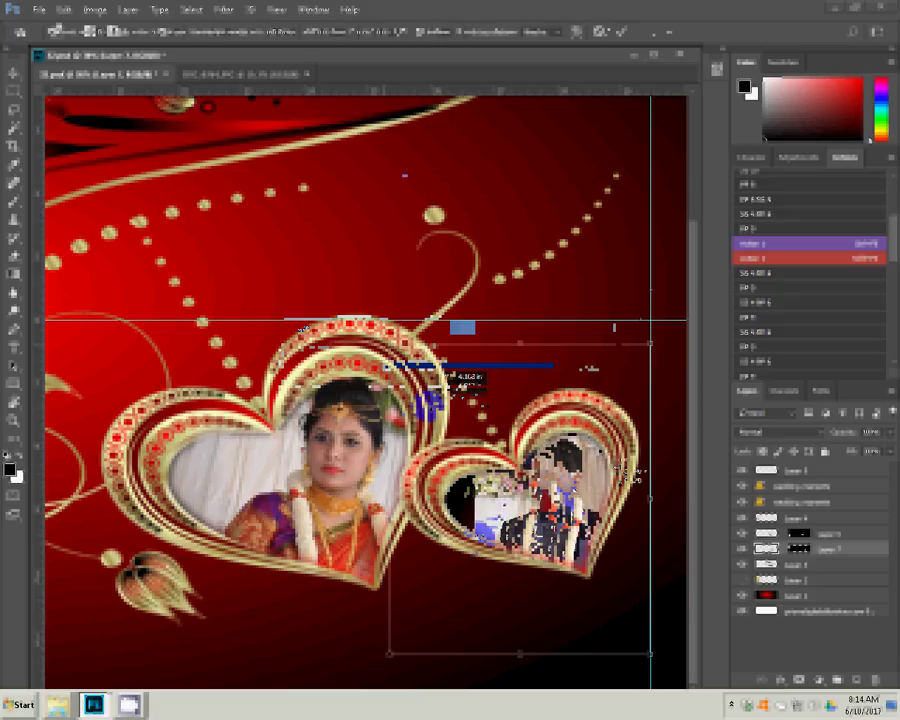
{"action": "key", "text": "Return"}
{"action": "key", "text": "s"}
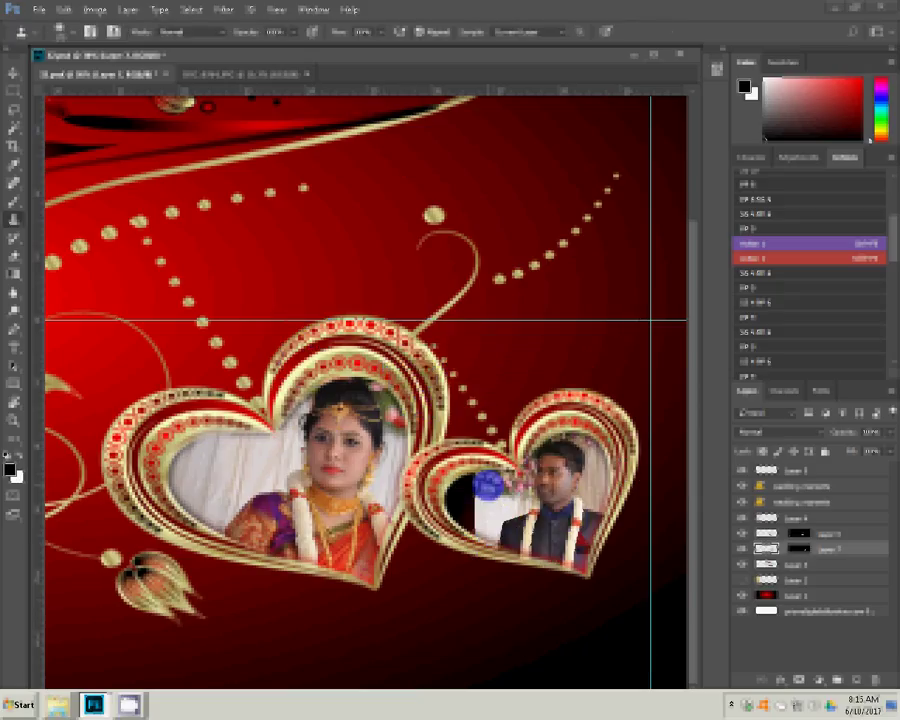
{"action": "mouse_move", "coordinate": [462, 488]}
{"action": "left_mouse_down"}
{"action": "mouse_move", "coordinate": [476, 506]}
{"action": "mouse_move", "coordinate": [486, 496]}
{"action": "mouse_move", "coordinate": [462, 506]}
{"action": "mouse_move", "coordinate": [482, 526]}
{"action": "left_mouse_up"}
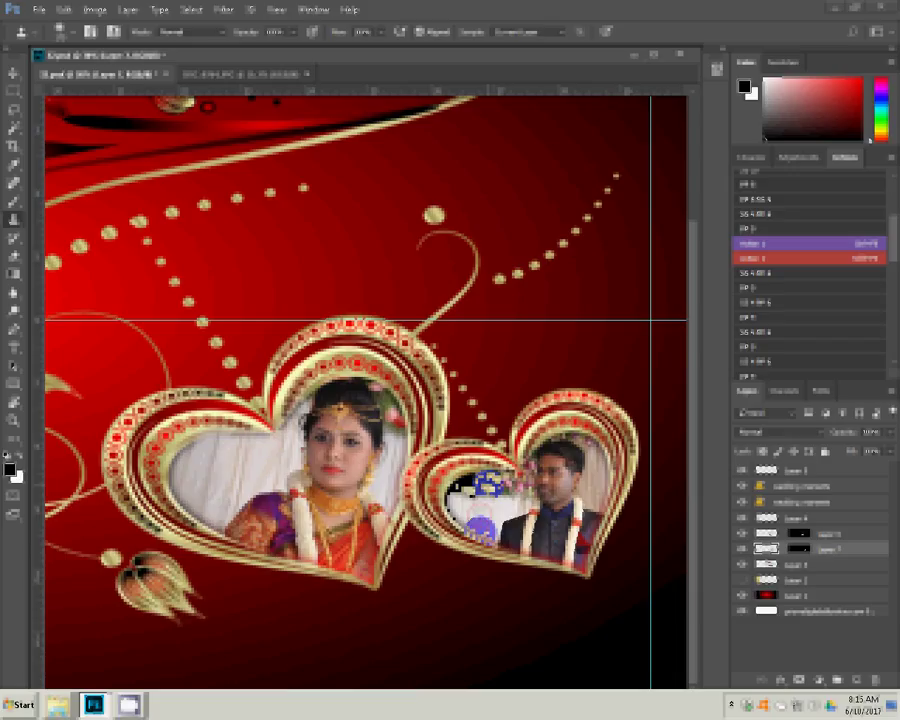
{"action": "key", "text": "ctrl+z"}
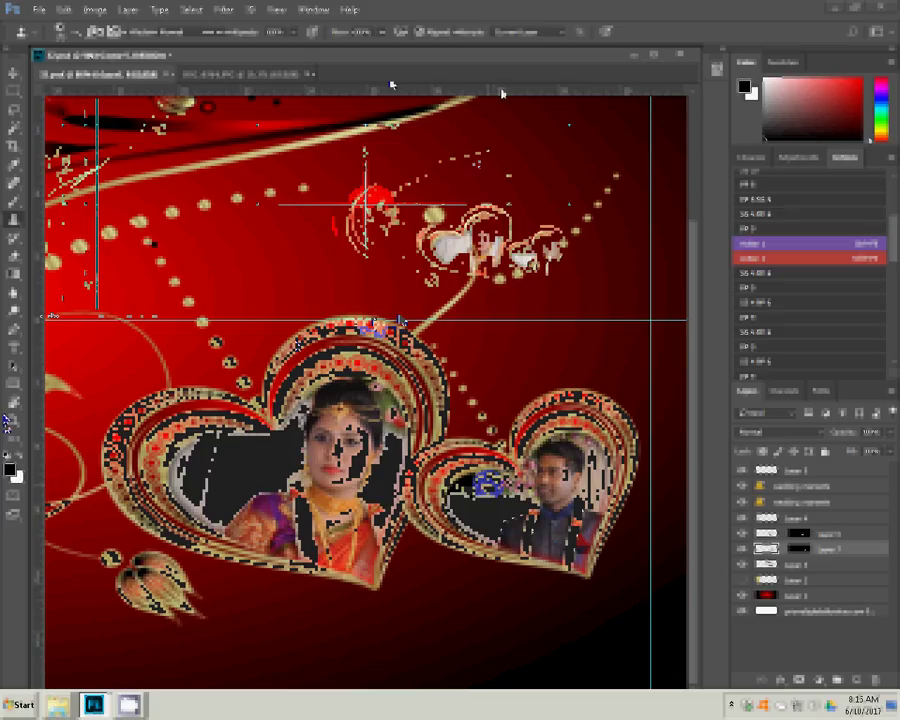
Switch to the DSC_0764 couple photo document
{"action": "left_click", "coordinate": [217, 76]}
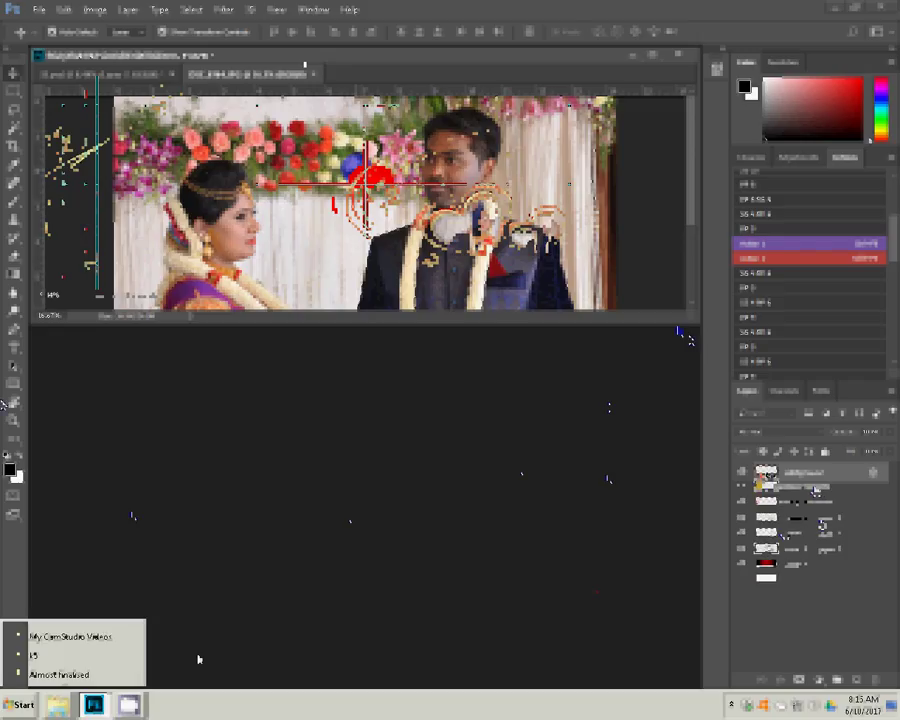
Open the Almost finalised folder and arrow to DSC_0748 to open it in Photoshop
{"action": "left_click", "coordinate": [199, 659]}
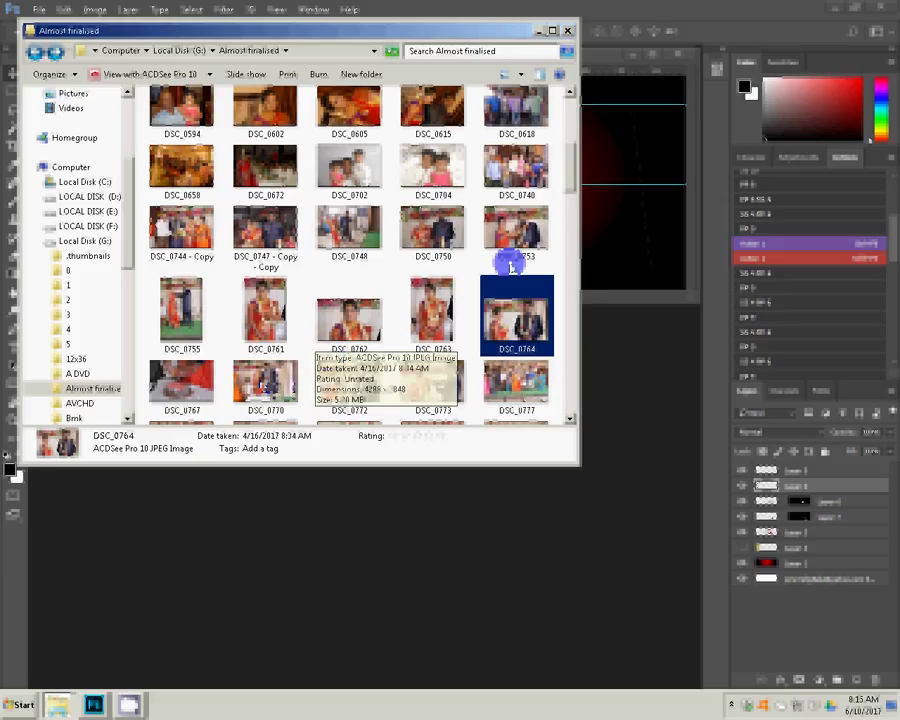
{"action": "key", "text": "Up"}
{"action": "key", "text": "Left"}
{"action": "key", "text": "Left"}
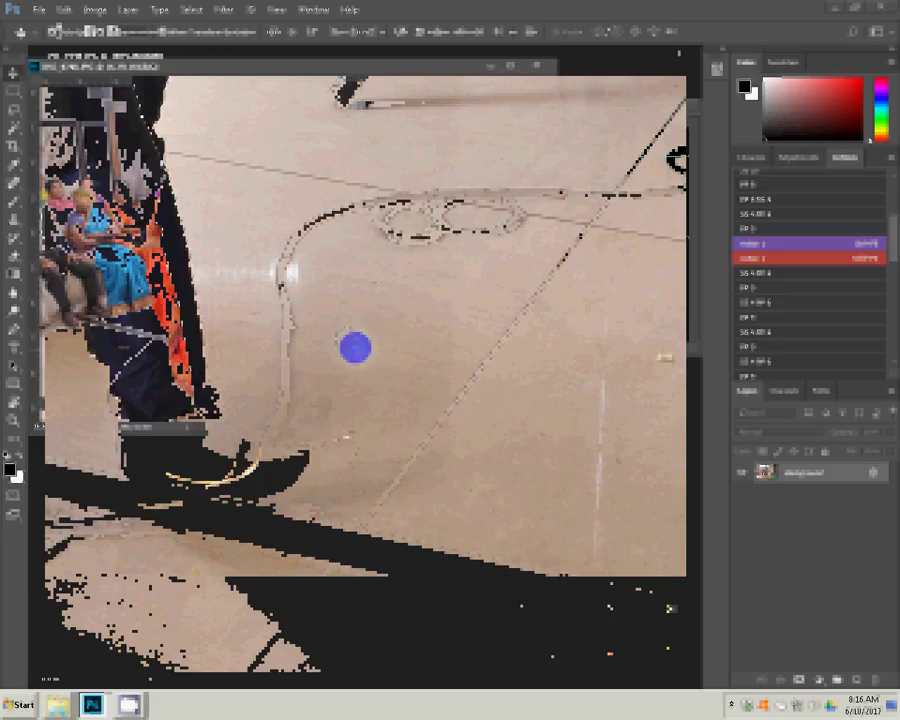
Clone clean floor over the floor mark and the end of the cable
{"action": "left_click_drag", "start_coordinate": [282, 366], "coordinate": [287, 296]}
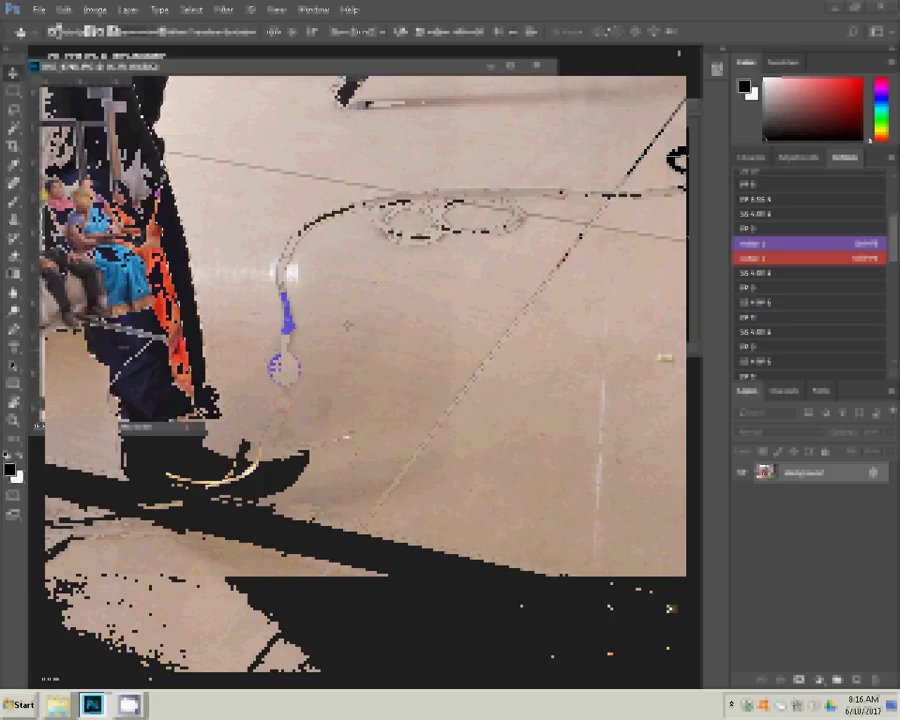
{"action": "left_click", "coordinate": [284, 268]}
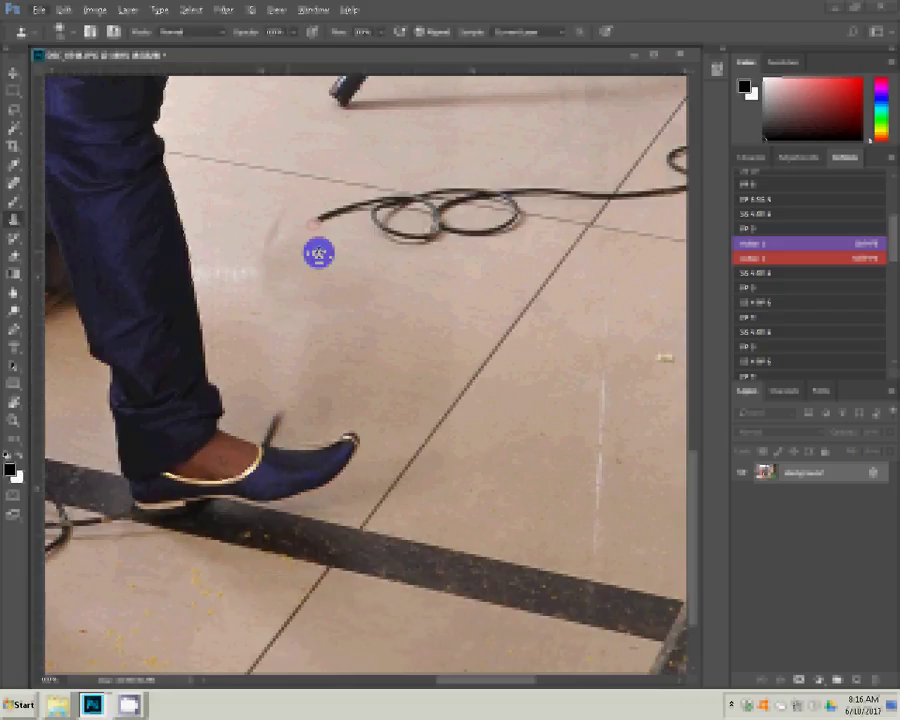
{"action": "left_click", "coordinate": [277, 236]}
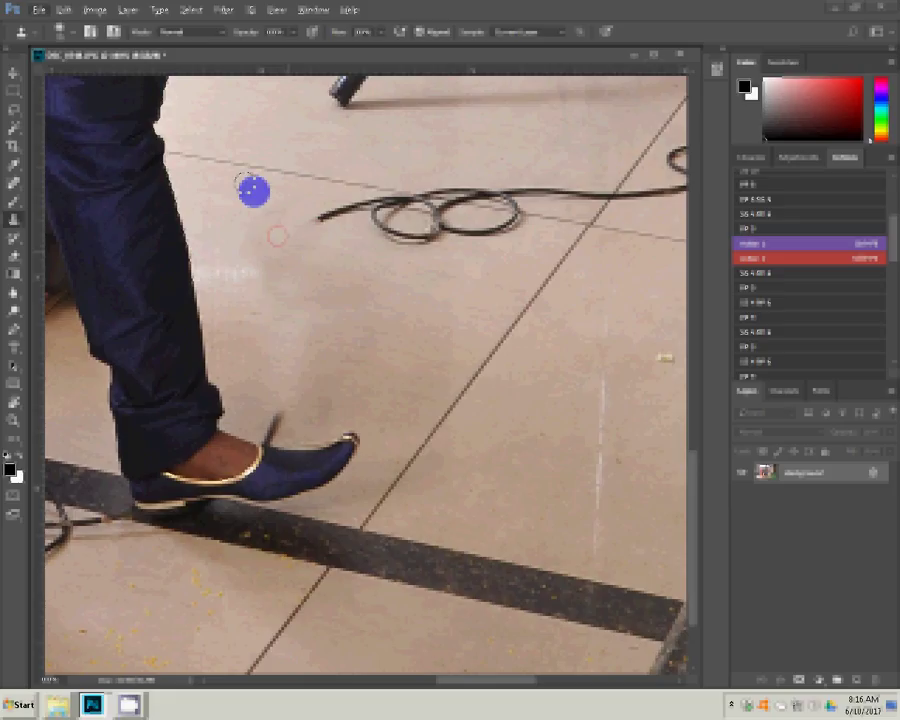
{"action": "mouse_move", "coordinate": [254, 192]}
{"action": "left_mouse_down"}
{"action": "mouse_move", "coordinate": [436, 225]}
{"action": "mouse_move", "coordinate": [396, 240]}
{"action": "mouse_move", "coordinate": [470, 233]}
{"action": "left_mouse_up"}
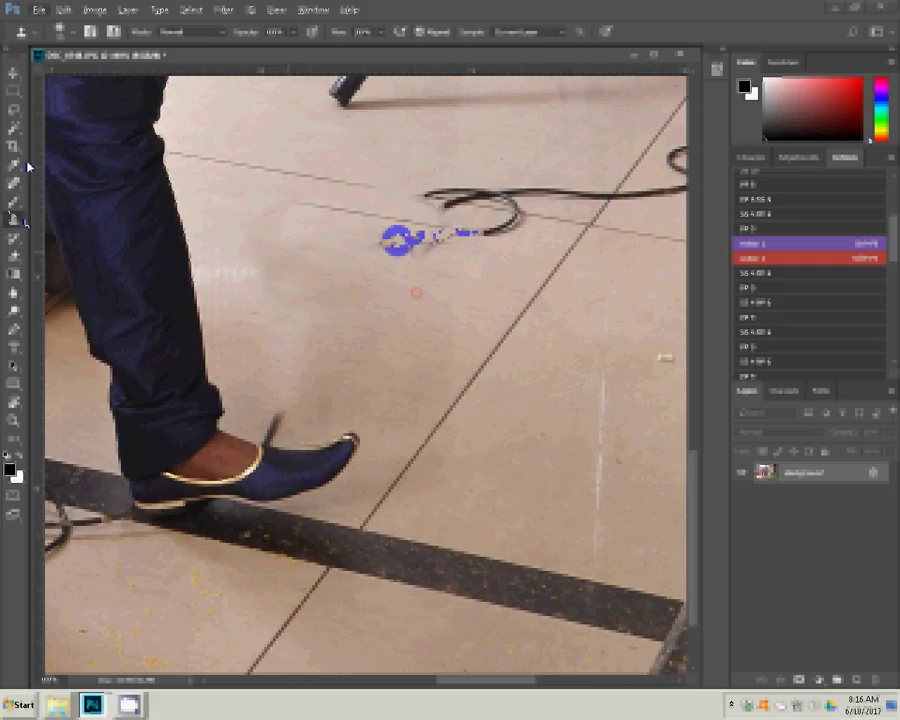
Content-Aware spot-heal the cable lying on the floor, then bring up Image Size
{"action": "key", "text": "j"}
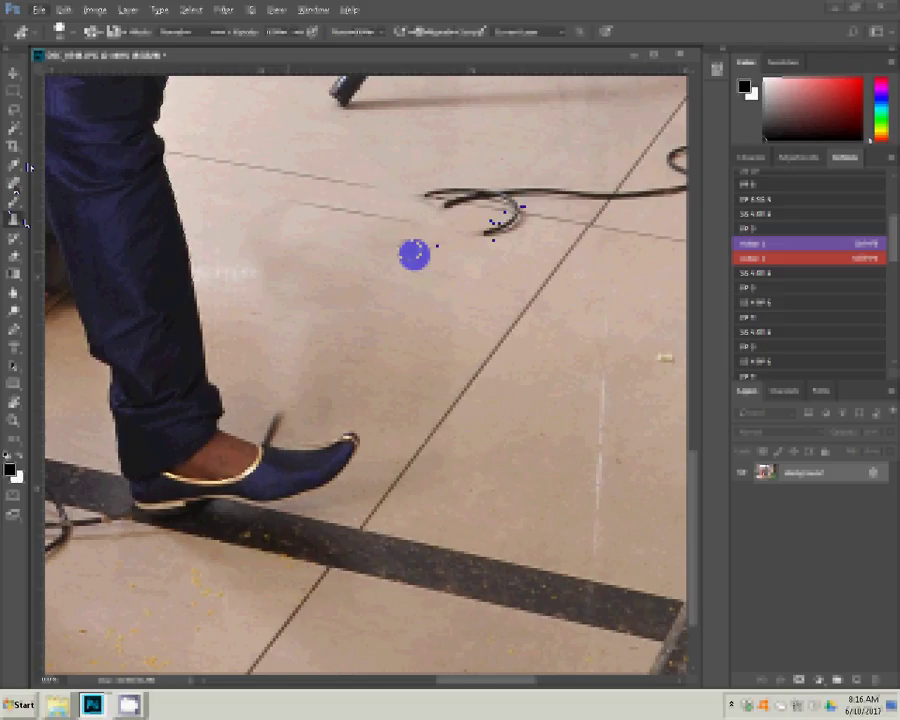
{"action": "key", "text": "shift+j"}
{"action": "left_click_drag", "start_coordinate": [414, 254], "coordinate": [452, 192]}
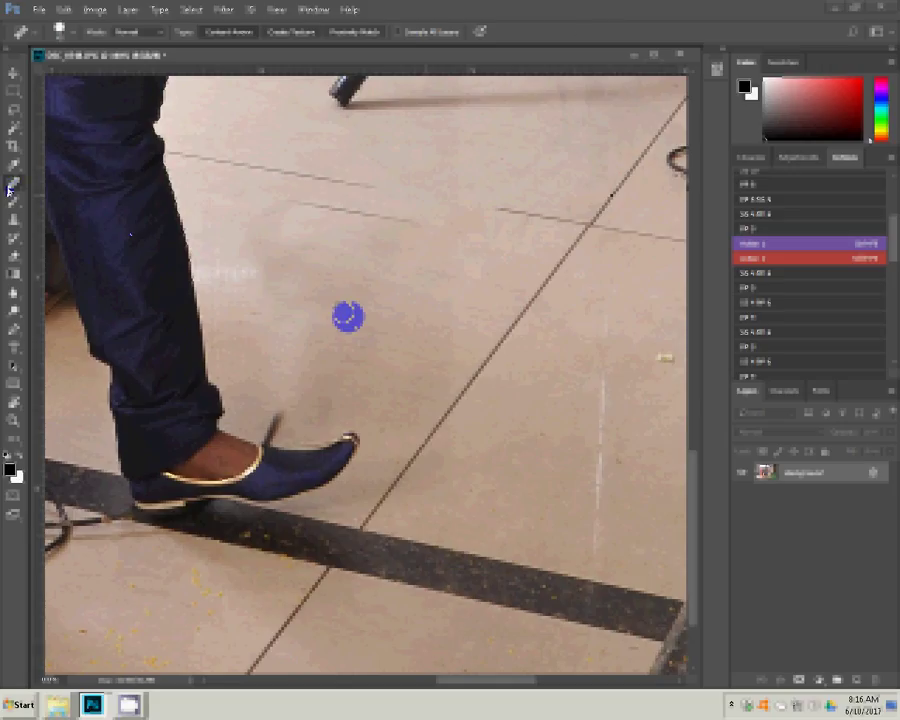
{"action": "key", "text": "shift+j"}
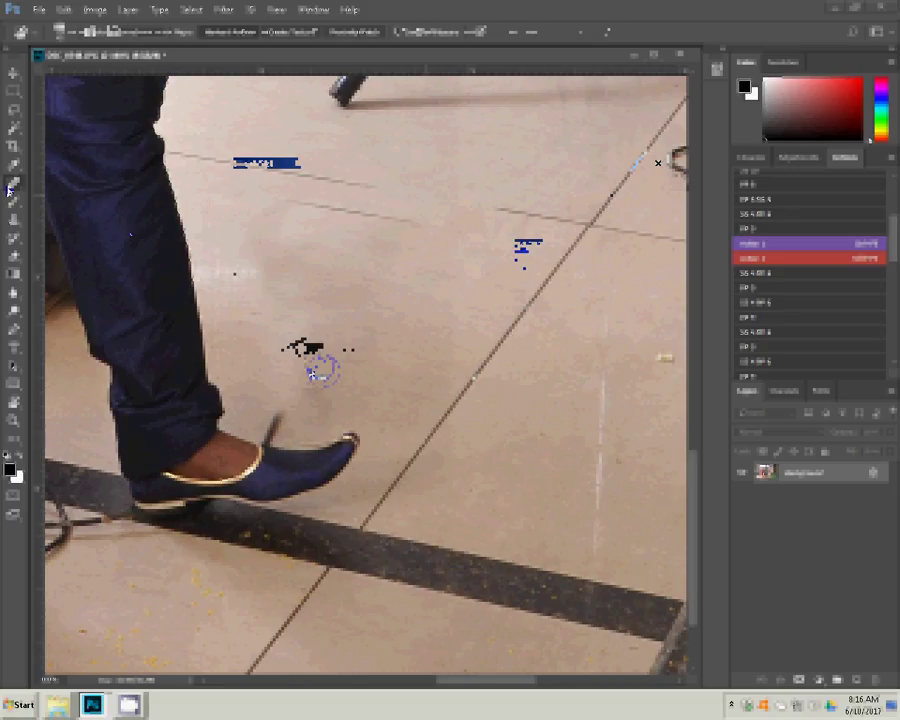
{"action": "key", "text": "ctrl+alt+i"}
{"action": "type", "text": "8"}
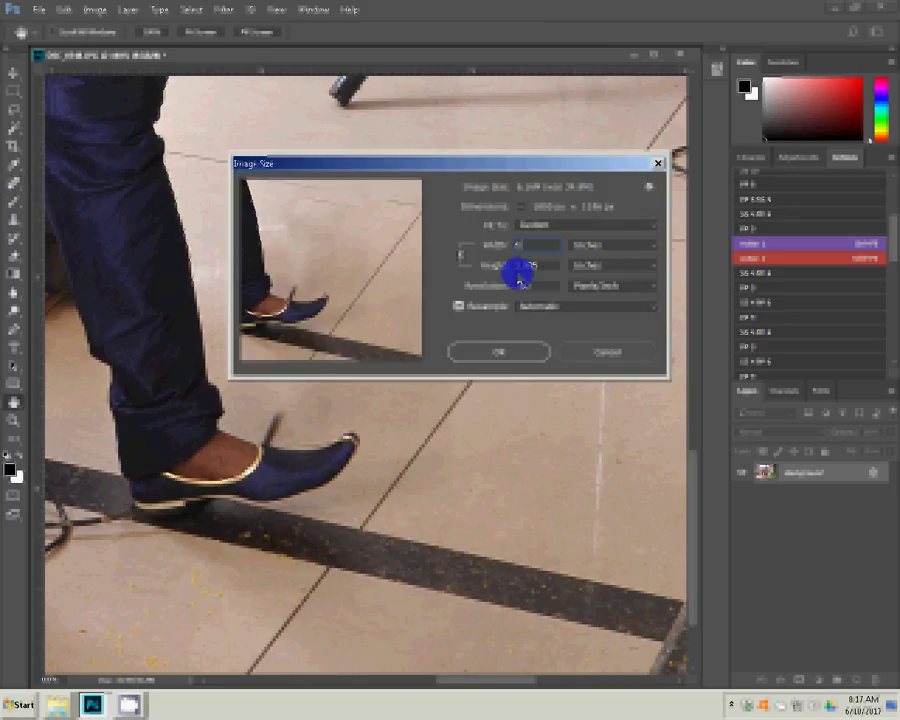
Confirm the image size and cancel the Puppet Warp
{"action": "left_click", "coordinate": [503, 352]}
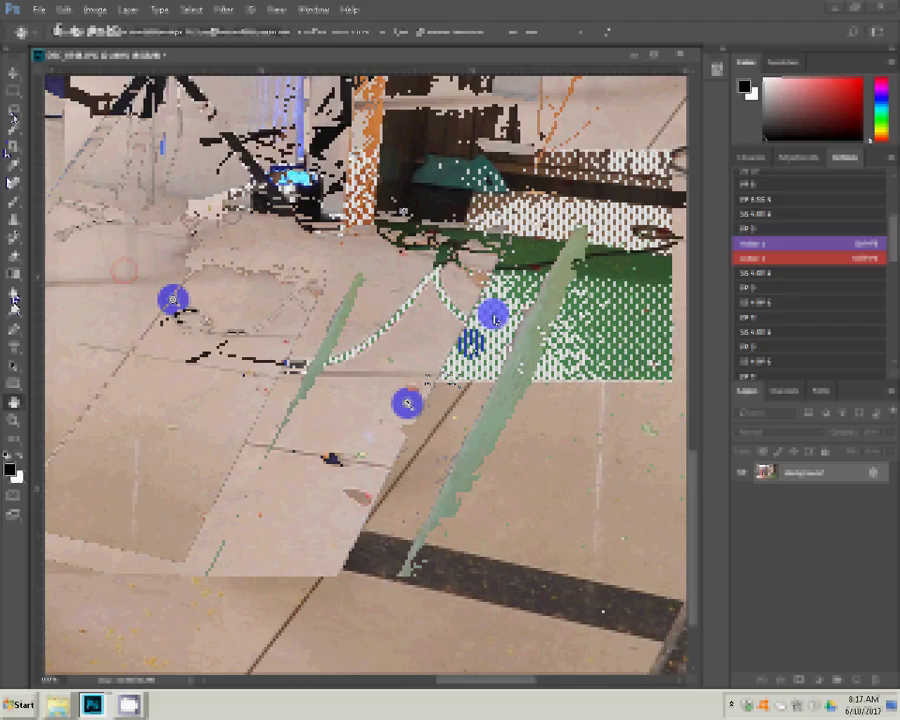
{"action": "key", "text": "ctrl+z"}
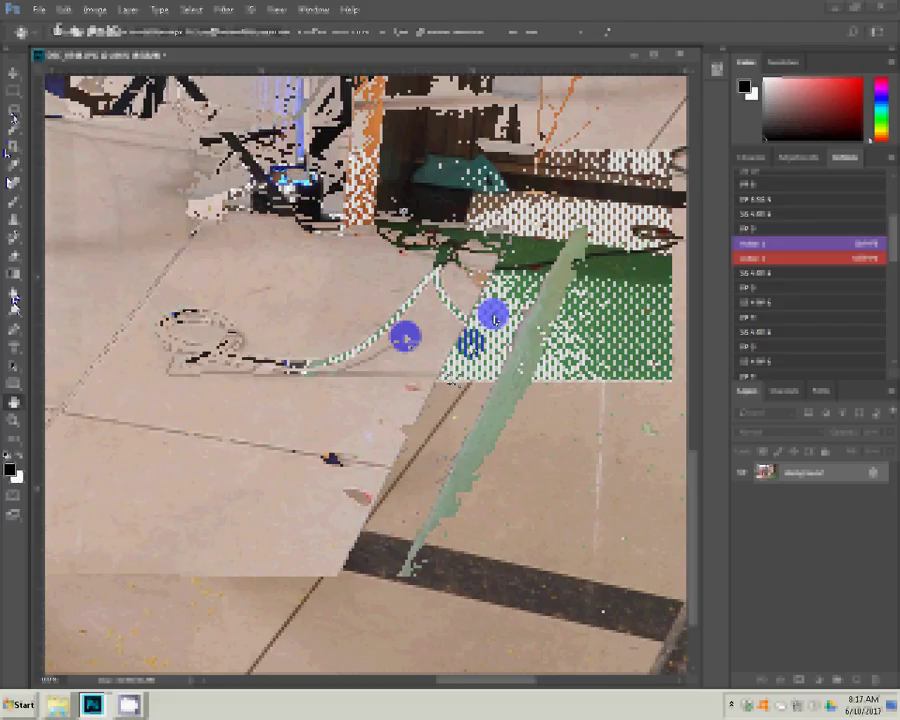
{"action": "key", "text": "Escape"}
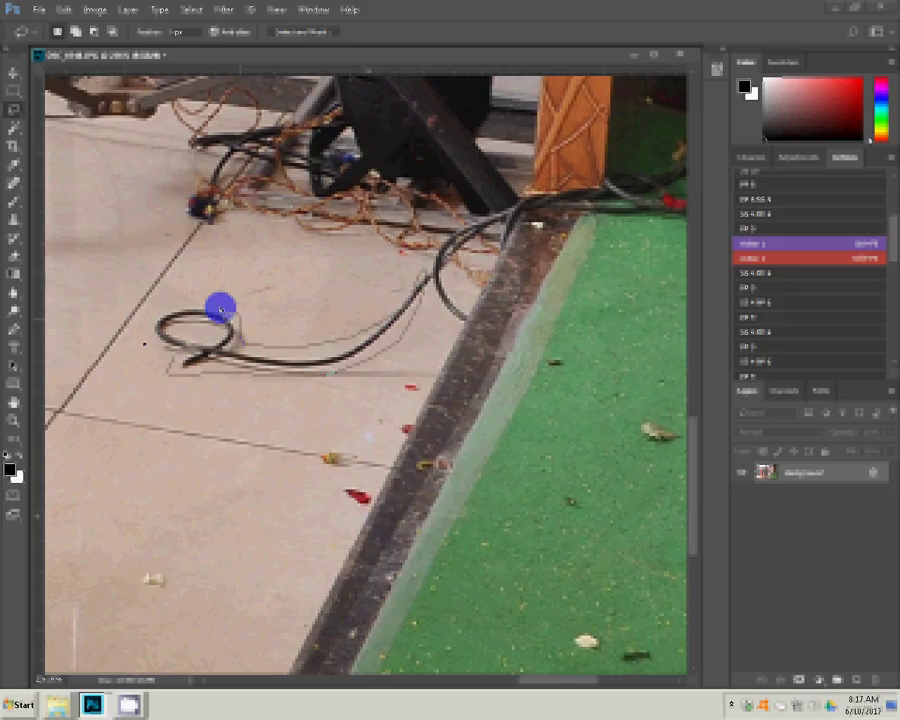
Lasso the coiled cable loop and Content-Aware fill it with floor texture
{"action": "left_click_drag", "start_coordinate": [221, 309], "coordinate": [197, 312]}
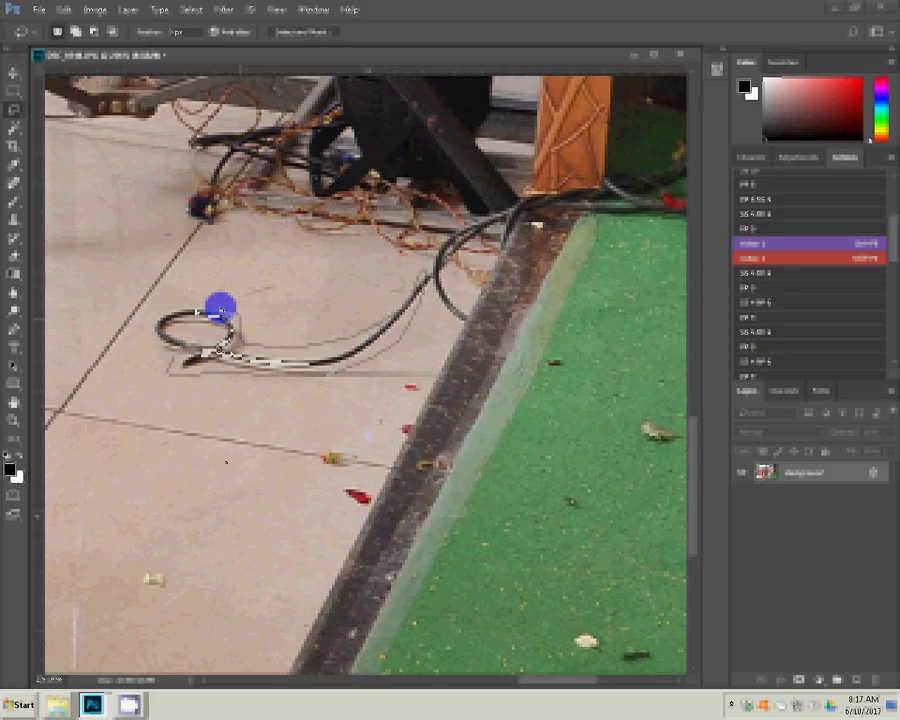
{"action": "right_click", "coordinate": [212, 408]}
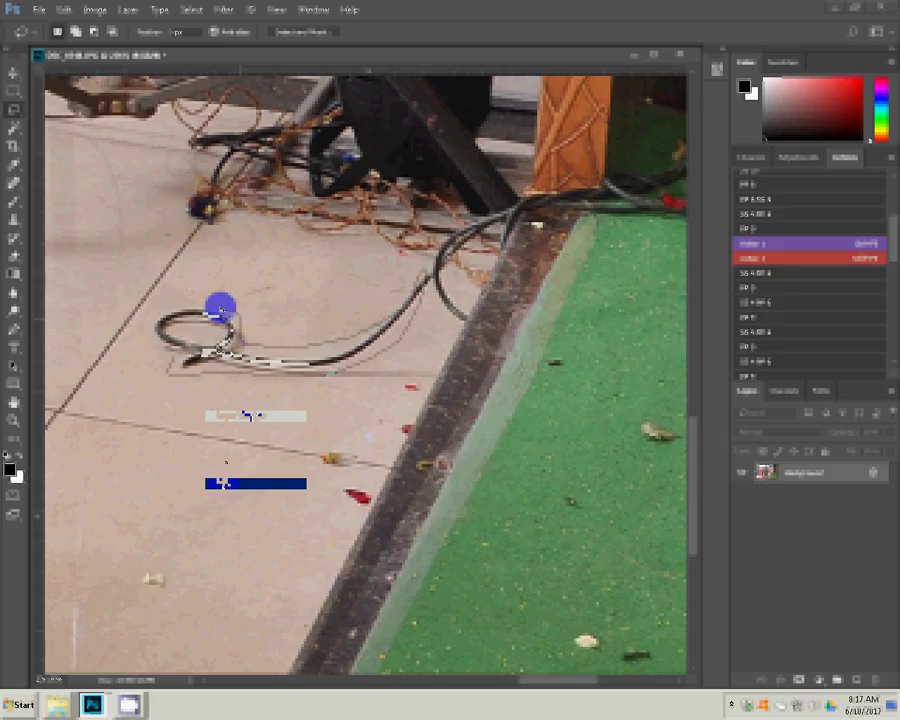
{"action": "left_click", "coordinate": [224, 483]}
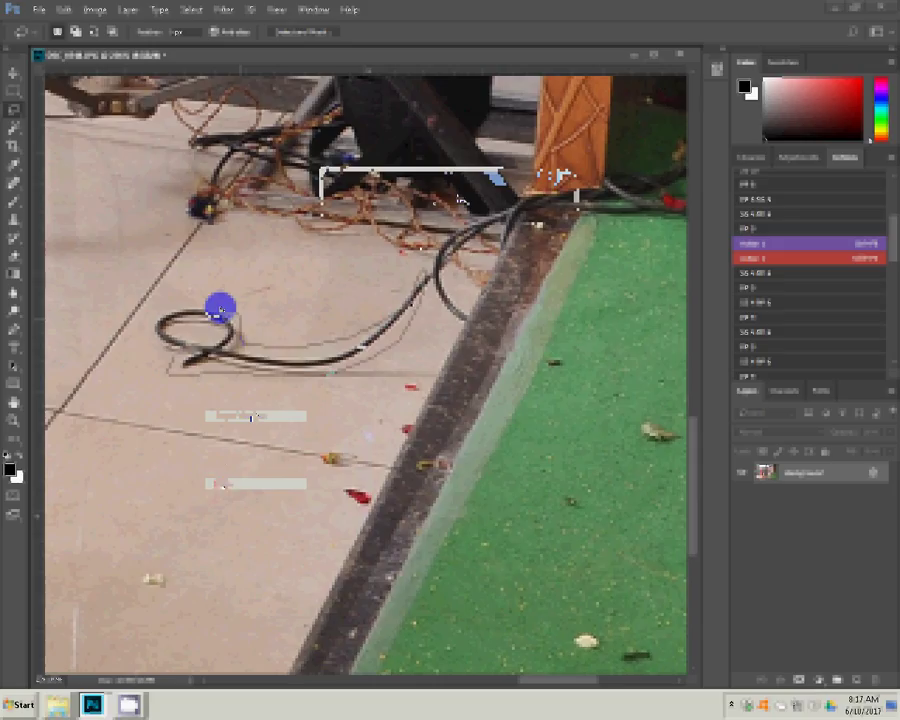
{"action": "left_click", "coordinate": [216, 306]}
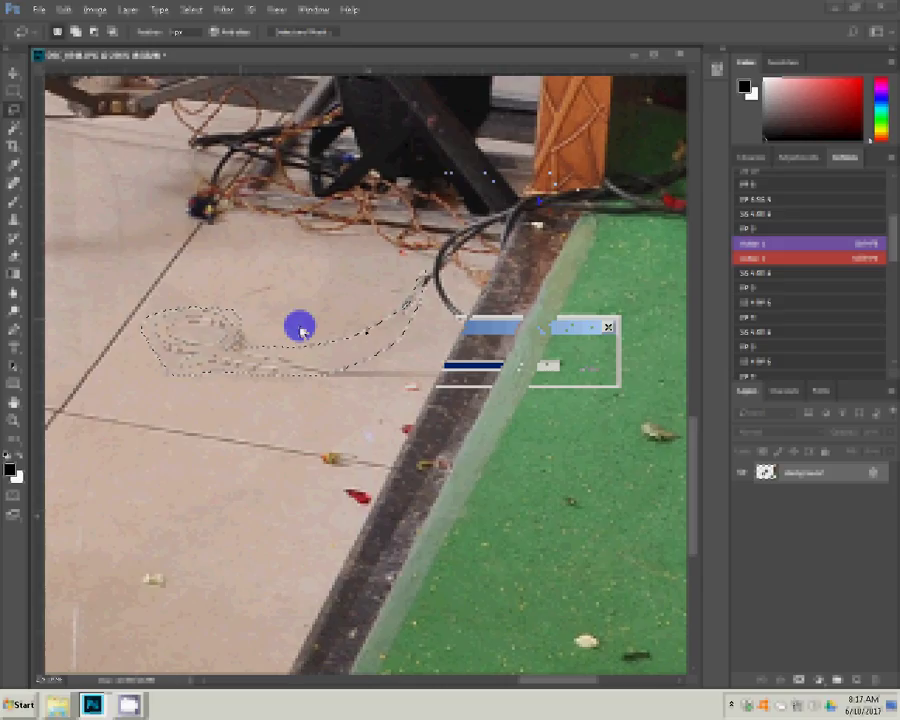
{"action": "left_click", "coordinate": [300, 327]}
{"action": "left_click", "coordinate": [14, 148]}
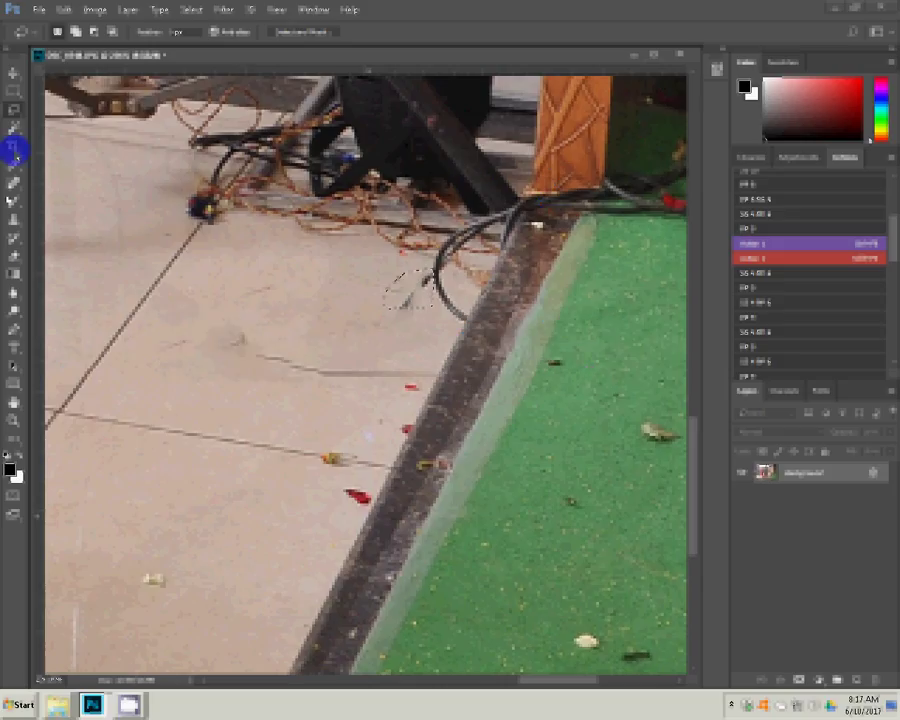
{"action": "right_click", "coordinate": [418, 301]}
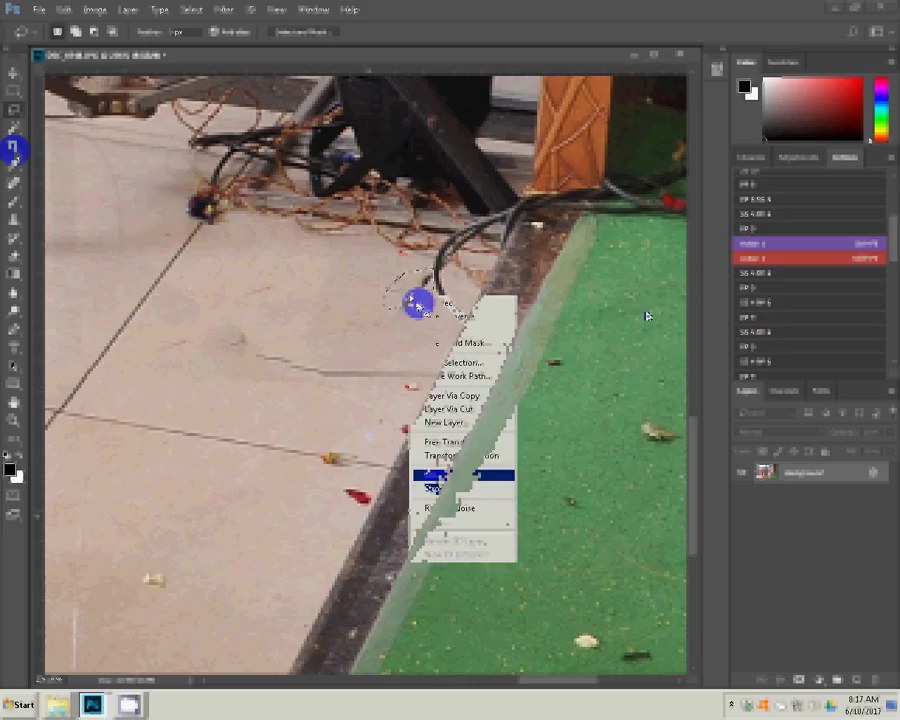
{"action": "left_click", "coordinate": [440, 475]}
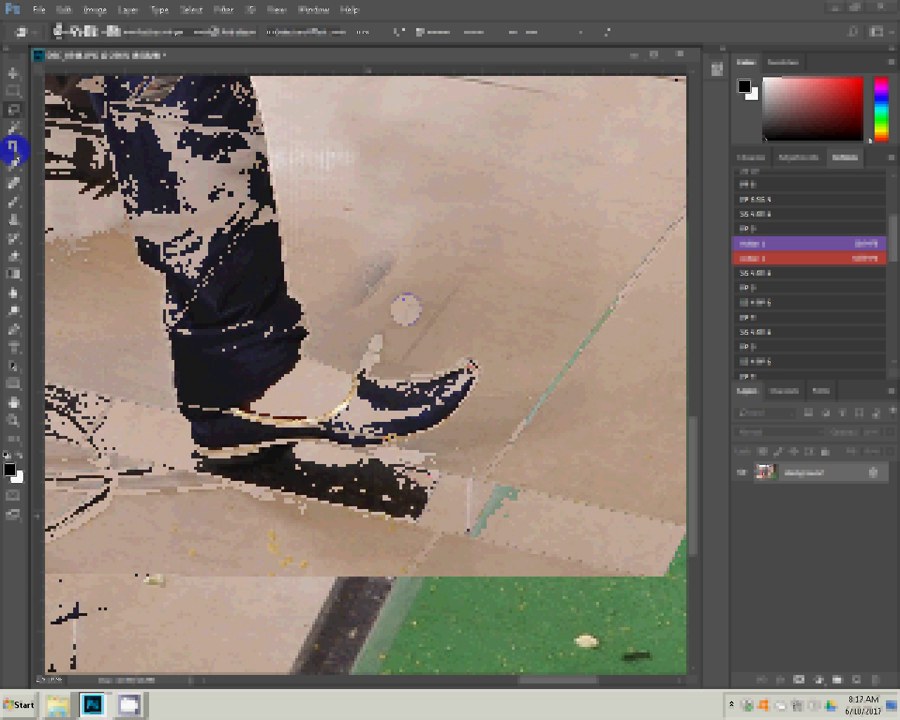
Clone-stamp floor over the cable end beside the right foot, dismissing the background-layer warning
{"action": "left_click_drag", "start_coordinate": [405, 310], "coordinate": [405, 308]}
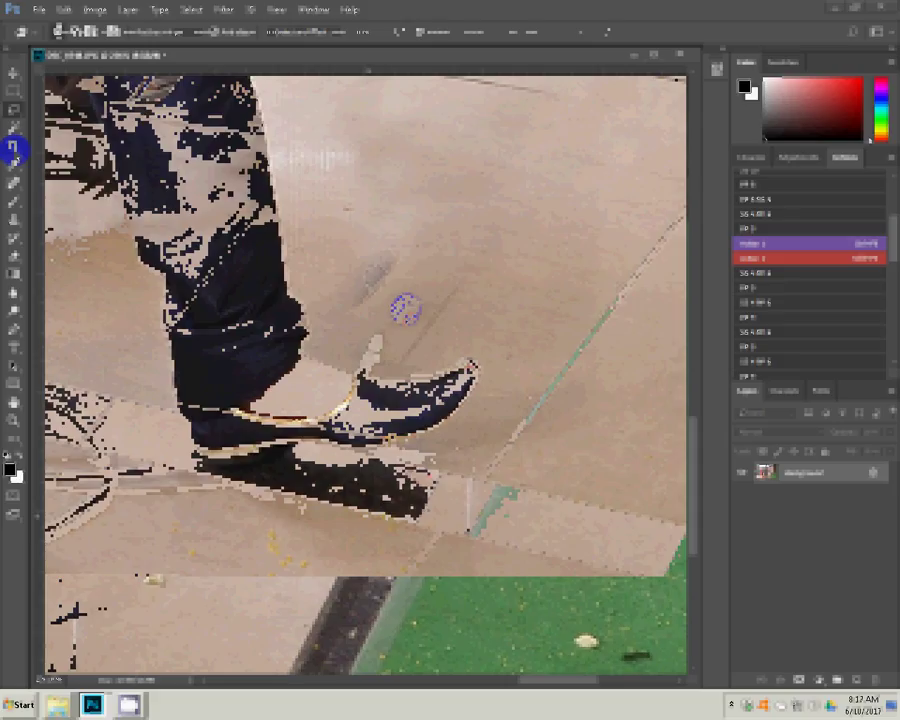
{"action": "key", "text": "s"}
{"action": "left_click", "coordinate": [376, 348], "text": "alt"}
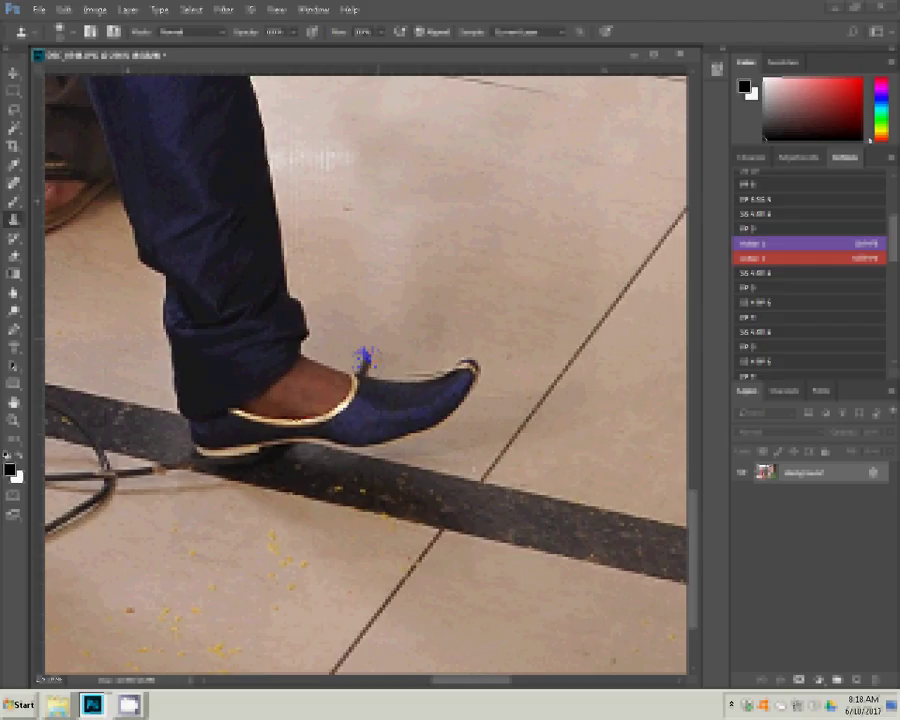
{"action": "left_click", "coordinate": [366, 358]}
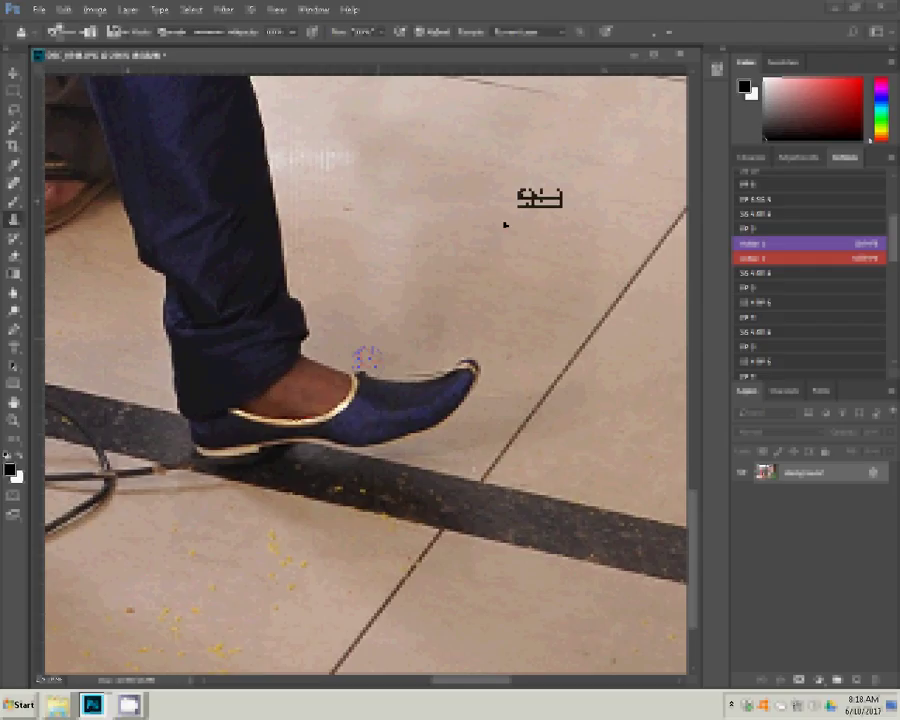
{"action": "left_click", "coordinate": [357, 318]}
{"action": "left_click", "coordinate": [597, 296]}
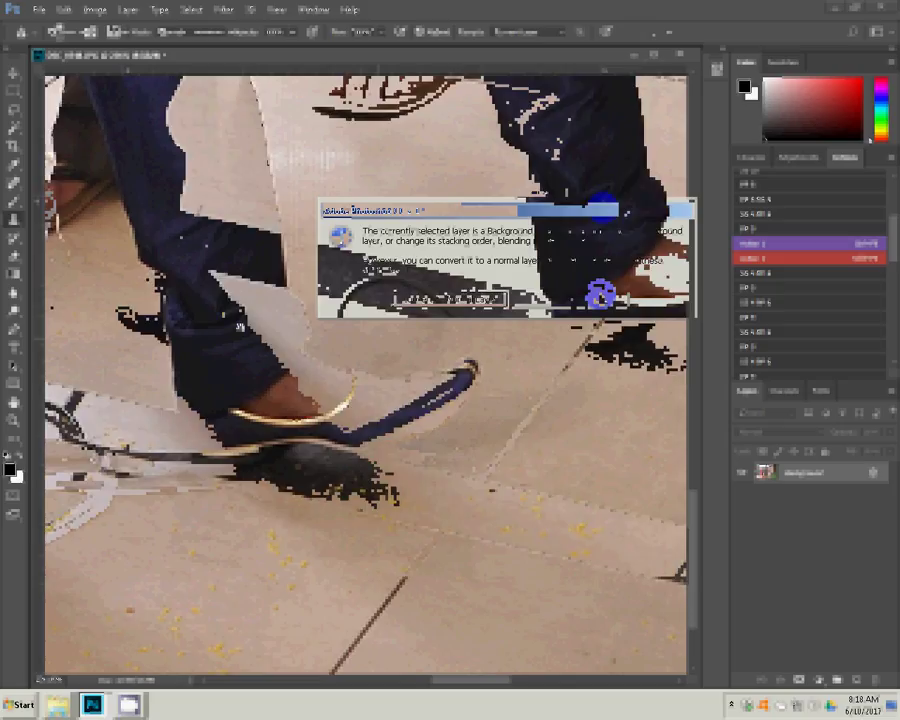
{"action": "left_click", "coordinate": [563, 362]}
{"action": "left_click", "coordinate": [570, 355]}
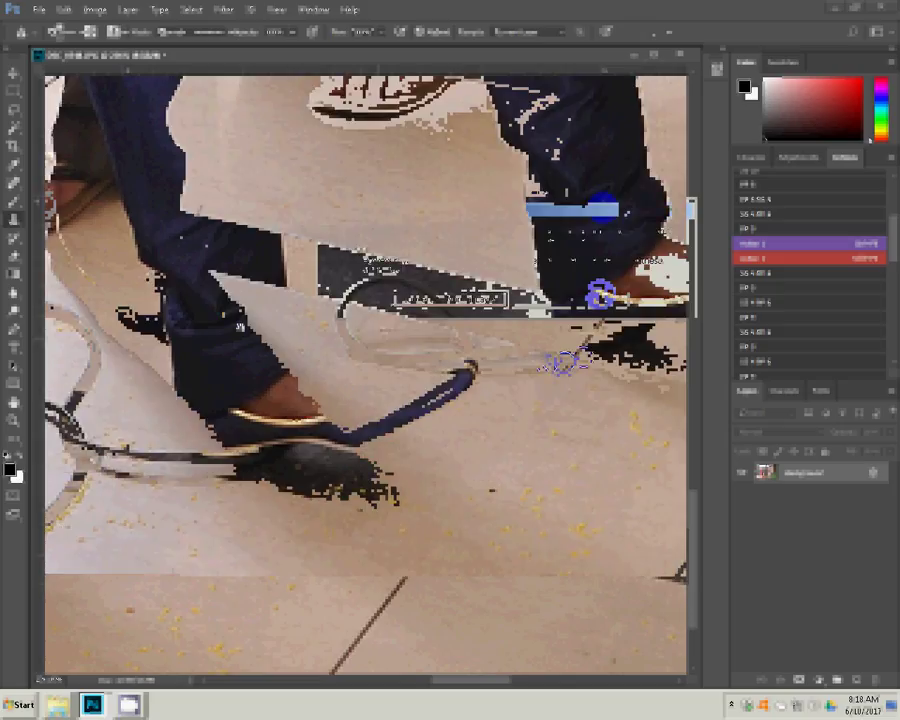
Clone floor further left along the cable, then lasso around the remaining cable trail
{"action": "left_click", "coordinate": [566, 346]}
{"action": "left_click", "coordinate": [510, 350]}
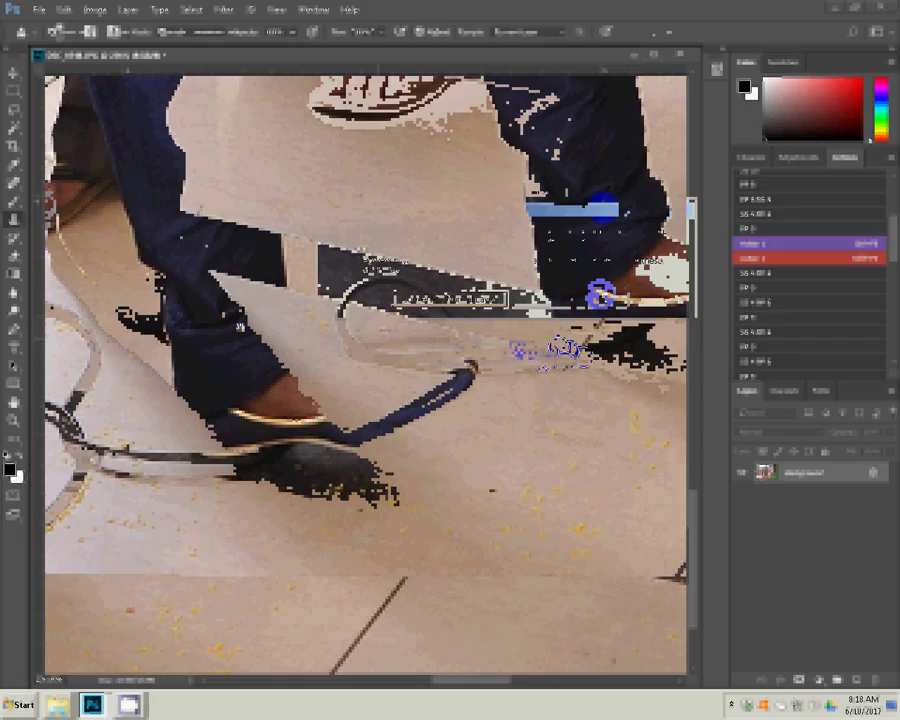
{"action": "left_click", "coordinate": [467, 350]}
{"action": "left_click_drag", "start_coordinate": [468, 373], "coordinate": [436, 391]}
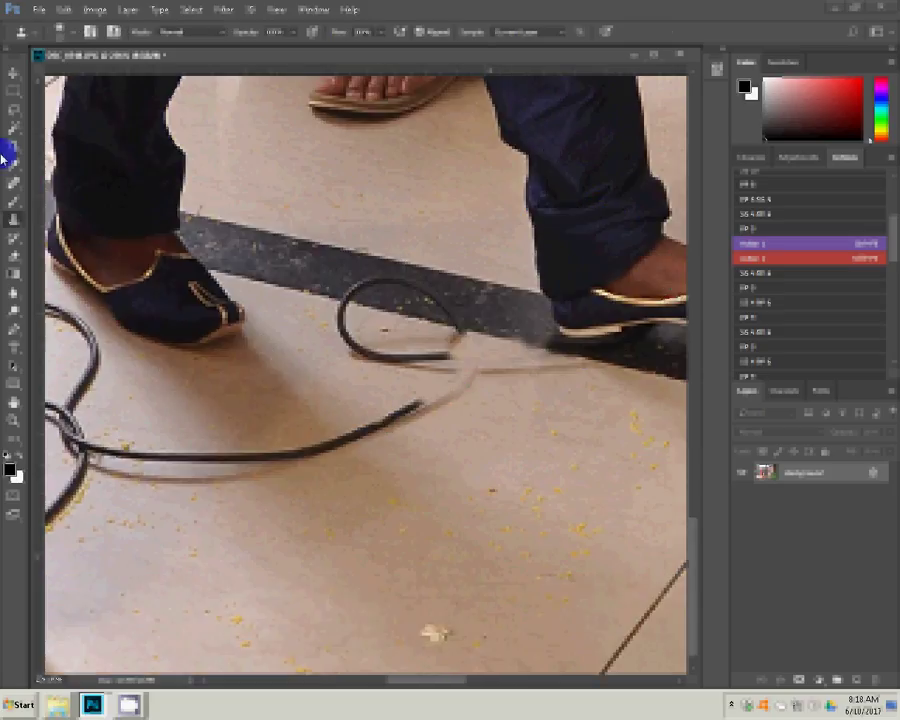
{"action": "left_click", "coordinate": [8, 150]}
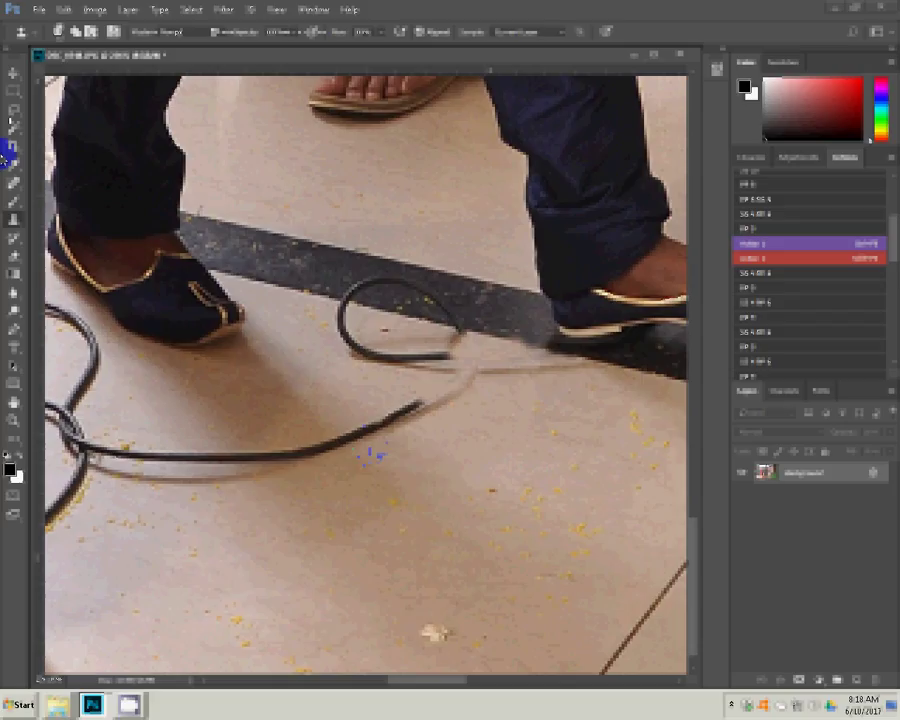
{"action": "left_click_drag", "start_coordinate": [416, 431], "coordinate": [484, 338]}
Content-Aware fill the lassoed cable loop and its trailing stretch with the surrounding floor tiles
{"action": "key", "text": "l"}
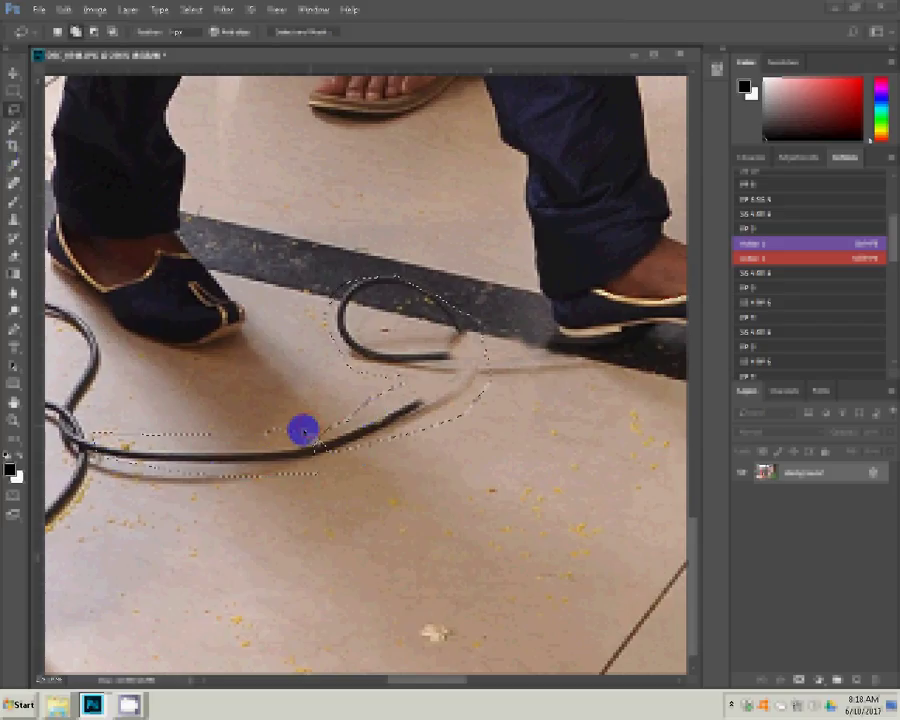
{"action": "right_click", "coordinate": [318, 478]}
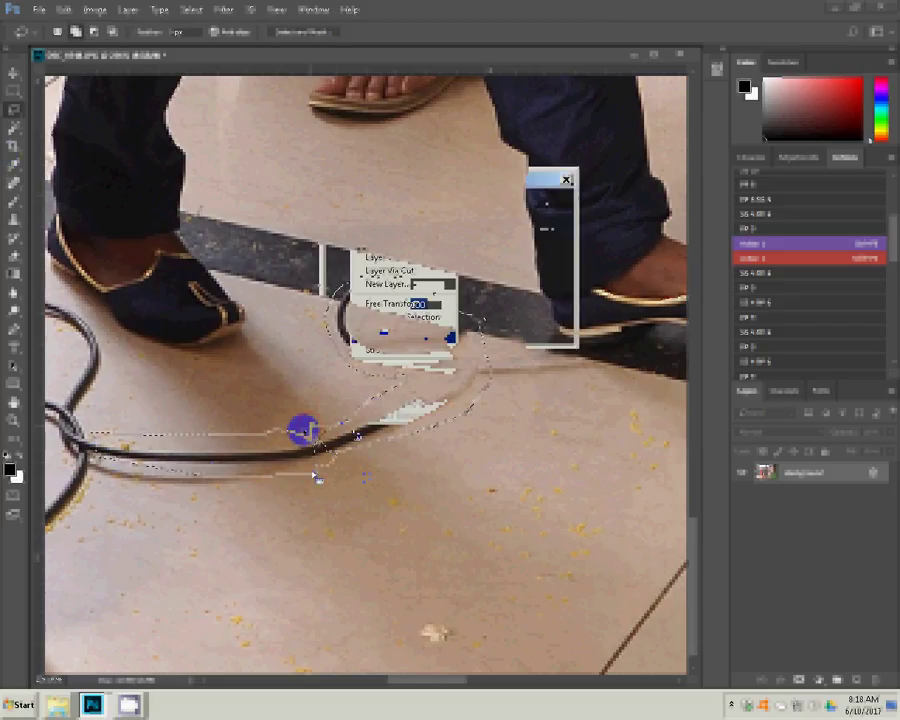
{"action": "left_click", "coordinate": [548, 200]}
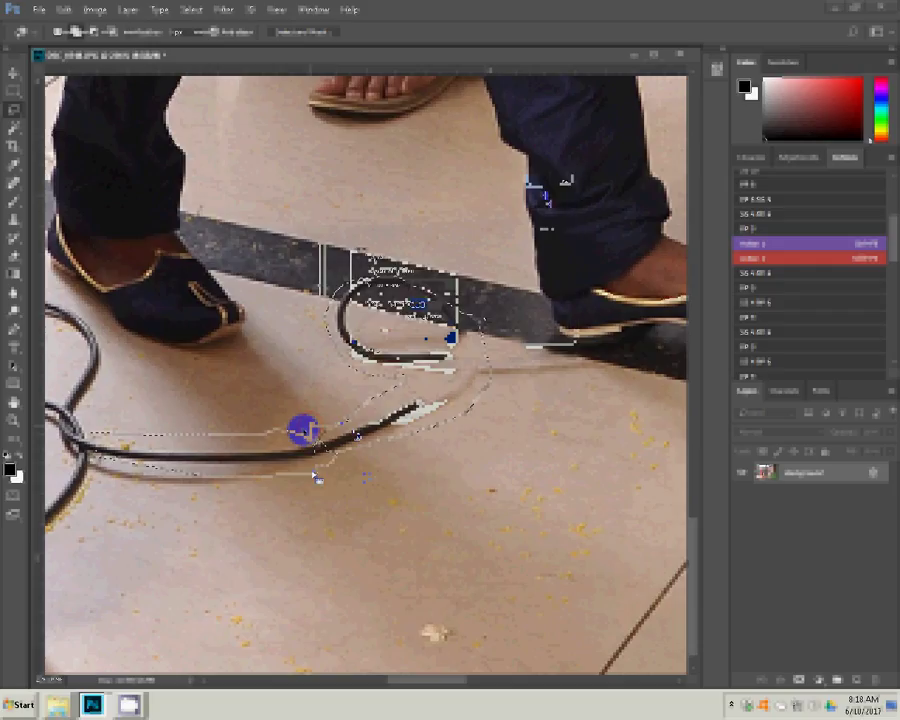
{"action": "left_click", "coordinate": [479, 364]}
{"action": "left_click", "coordinate": [460, 395]}
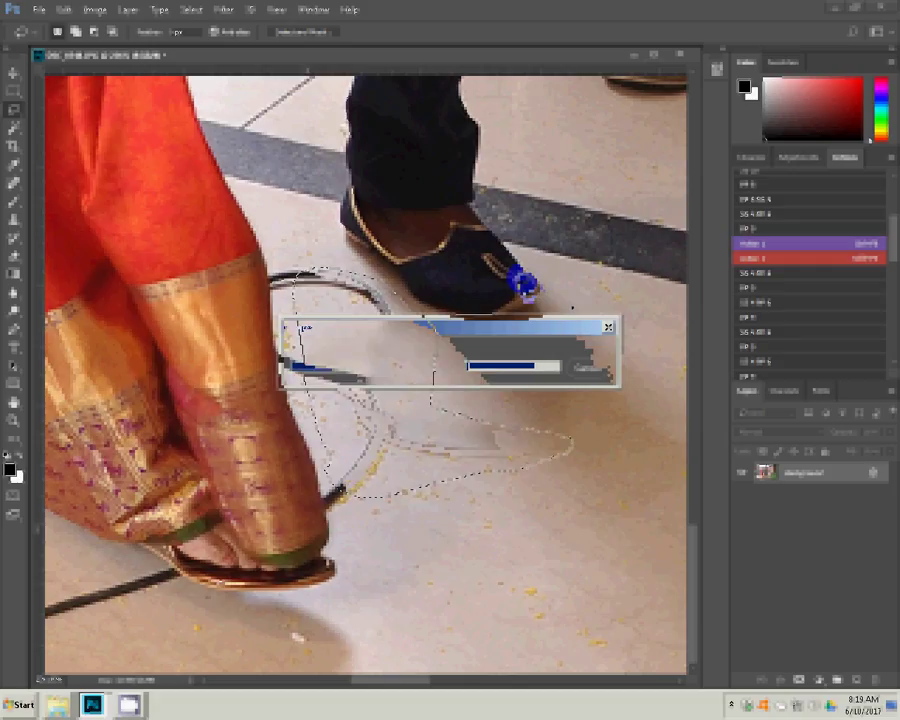
Deselect, clone clean floor texture over the cable beside the bride's sandal, then fit the view
{"action": "key", "text": "ctrl+d"}
{"action": "key", "text": "j"}
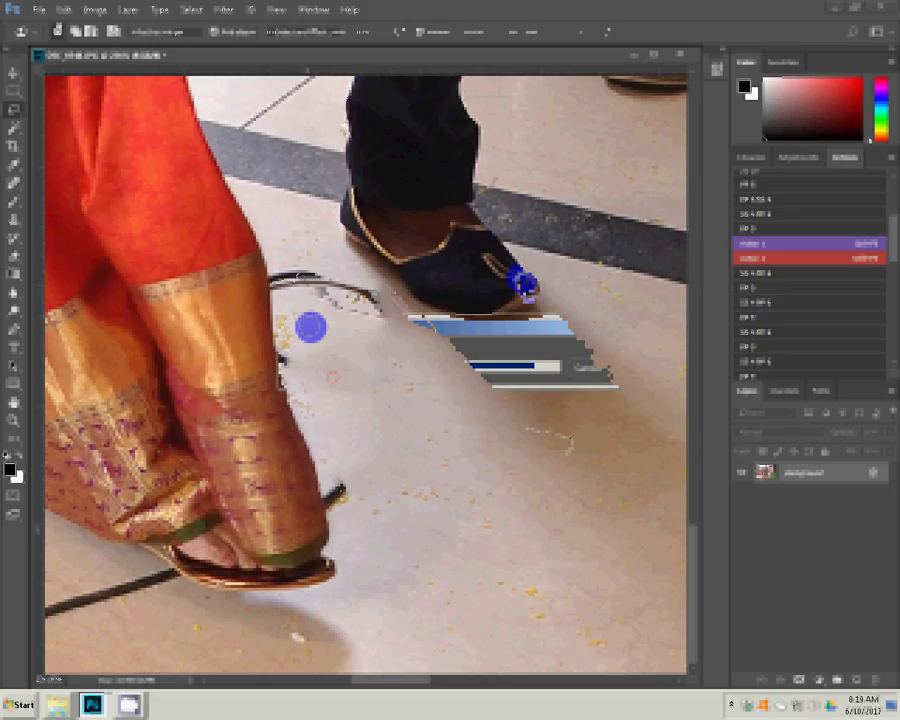
{"action": "left_click", "coordinate": [292, 361]}
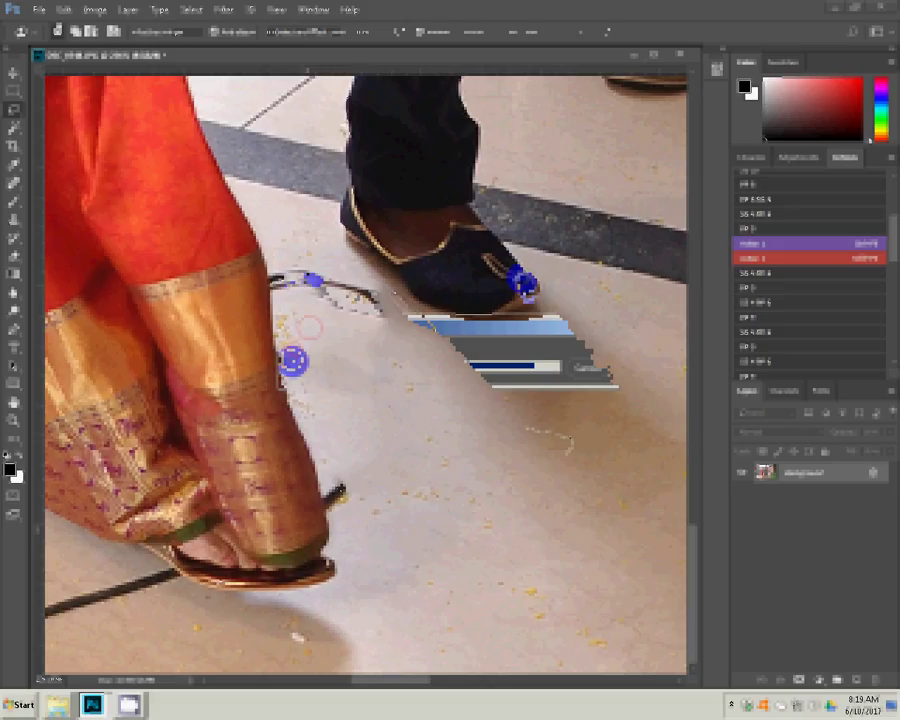
{"action": "key", "text": "s"}
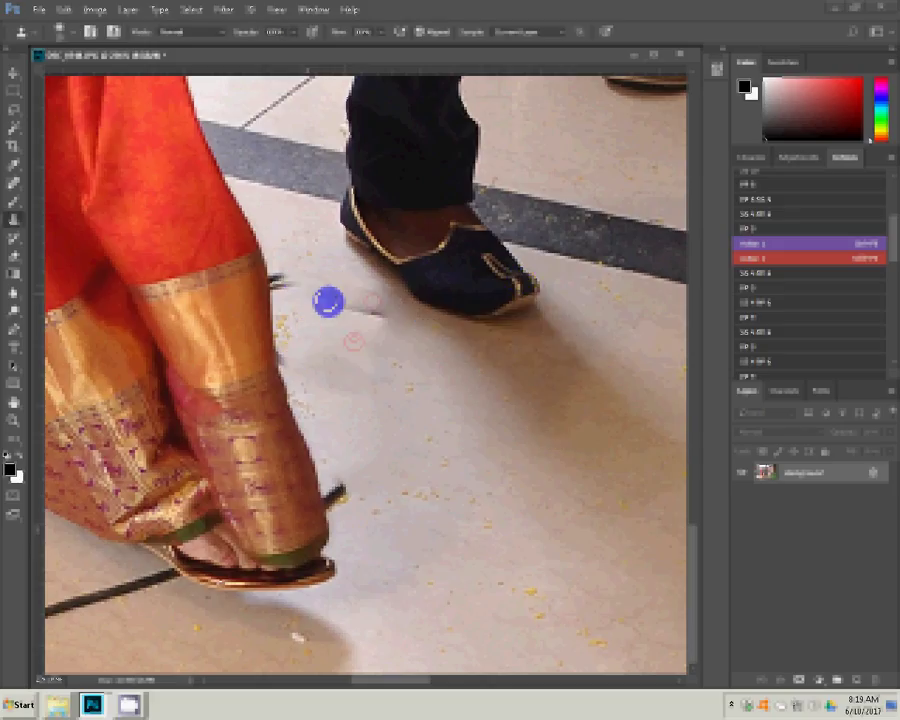
{"action": "left_click", "coordinate": [329, 301]}
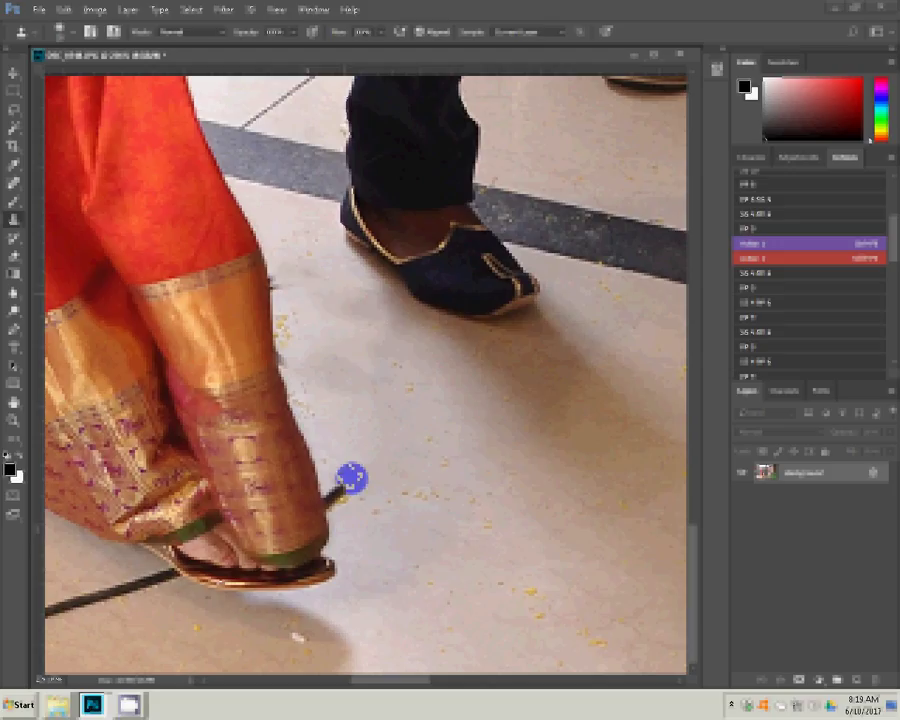
{"action": "left_click", "coordinate": [351, 479]}
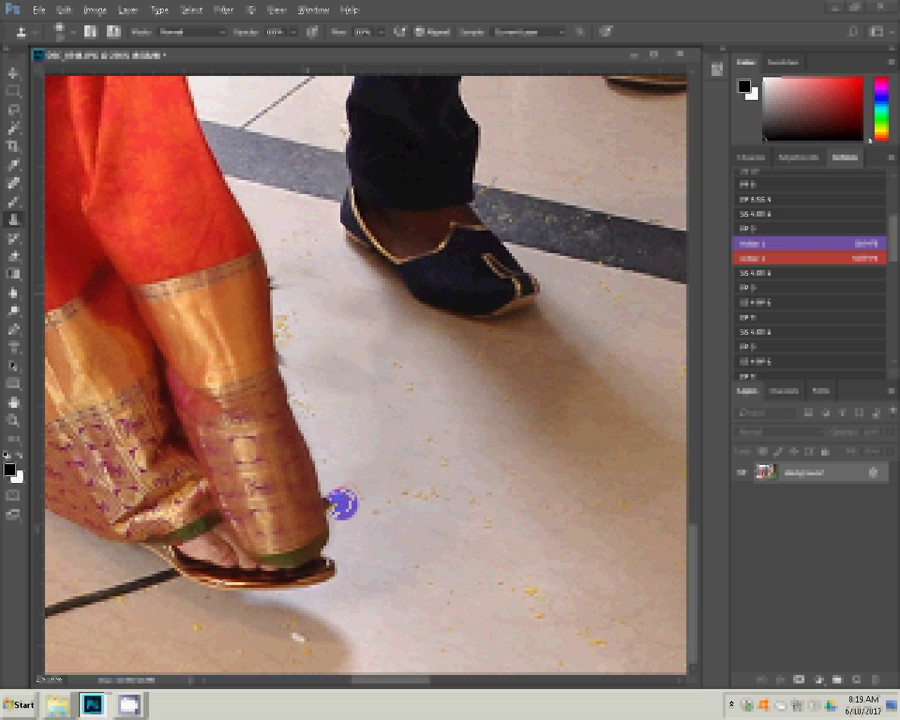
{"action": "left_click_drag", "start_coordinate": [341, 503], "coordinate": [517, 353]}
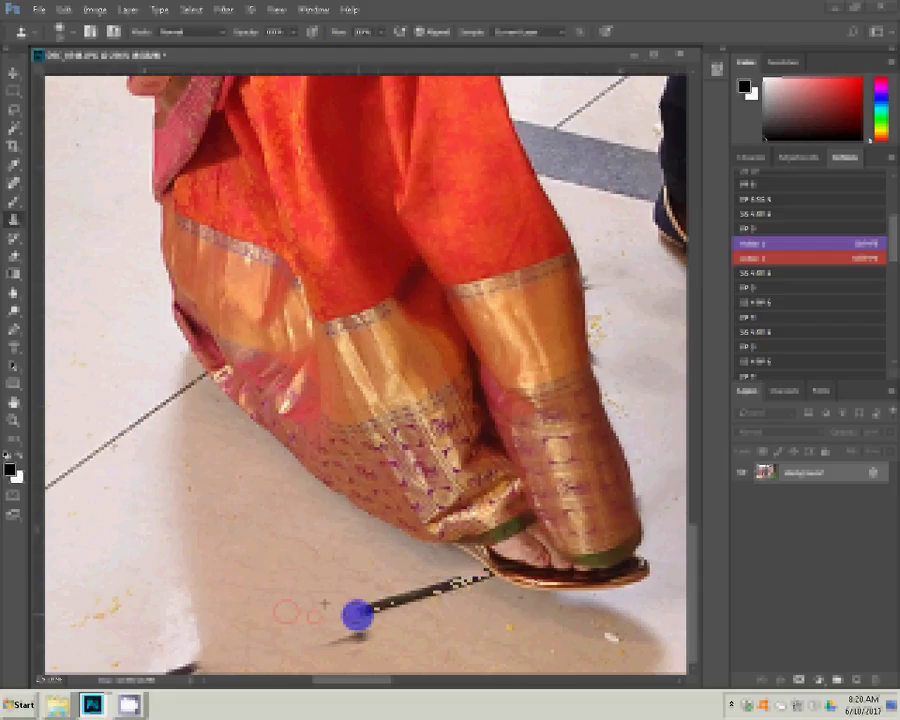
{"action": "left_click", "coordinate": [165, 562]}
{"action": "key", "text": "r"}
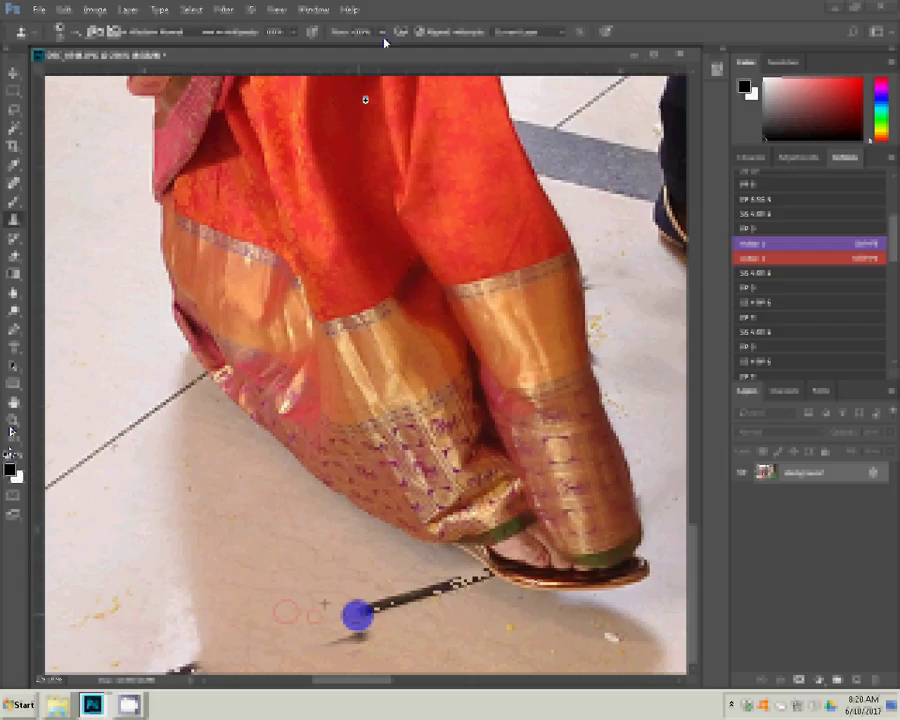
{"action": "key", "text": "z"}
{"action": "key", "text": "ctrl+0"}
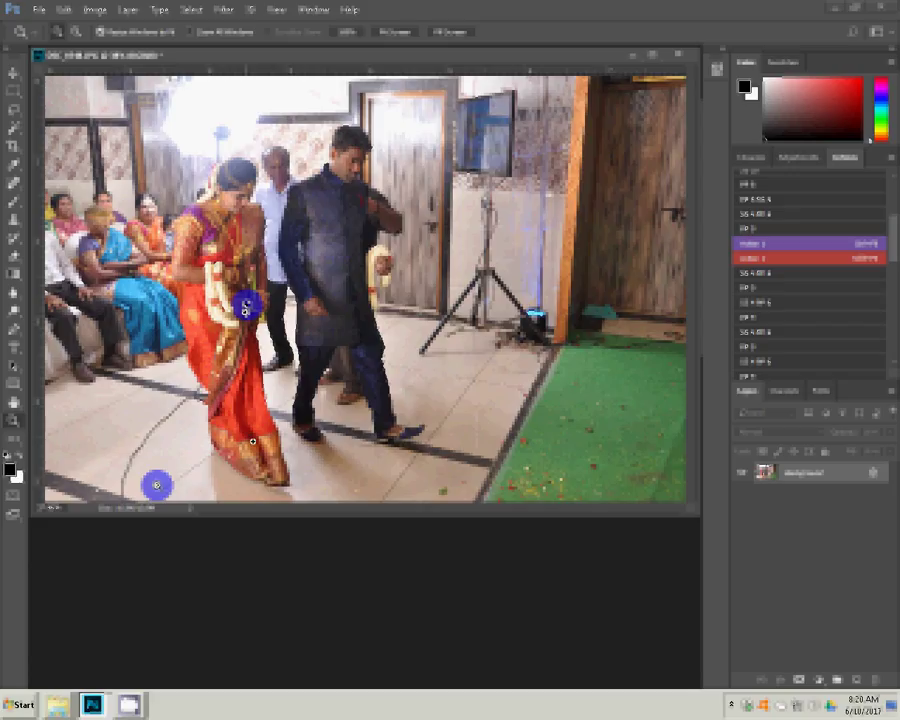
Trace the curved floor cable with a Pen path, convert it to a selection, and start Edit > Fill
{"action": "left_click", "coordinate": [14, 330]}
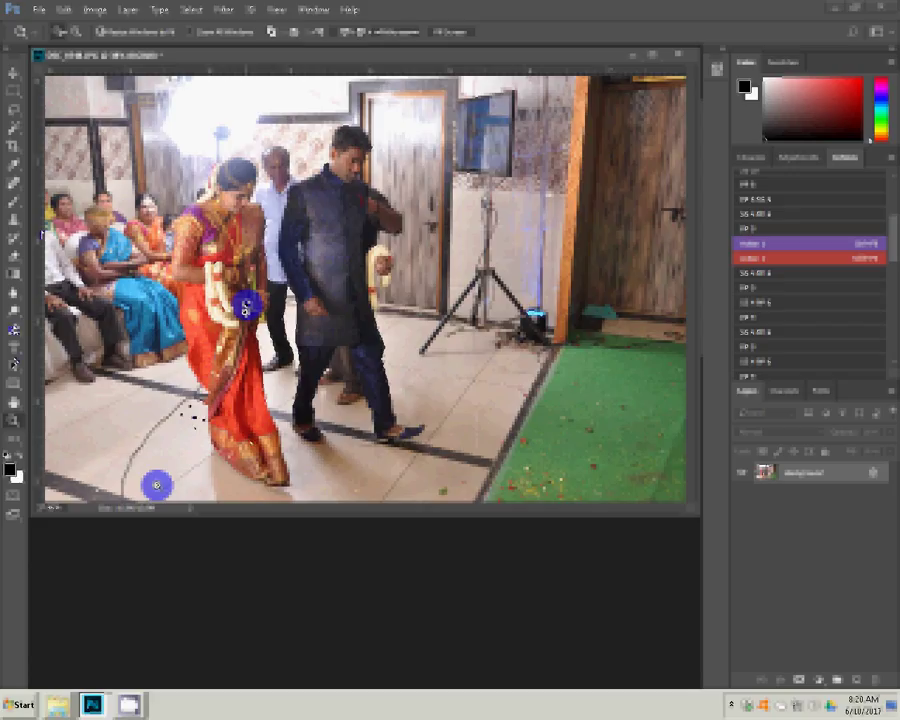
{"action": "left_click", "coordinate": [186, 396]}
{"action": "mouse_move", "coordinate": [135, 458]}
{"action": "left_mouse_down"}
{"action": "mouse_move", "coordinate": [126, 462]}
{"action": "mouse_move", "coordinate": [121, 503]}
{"action": "left_mouse_up"}
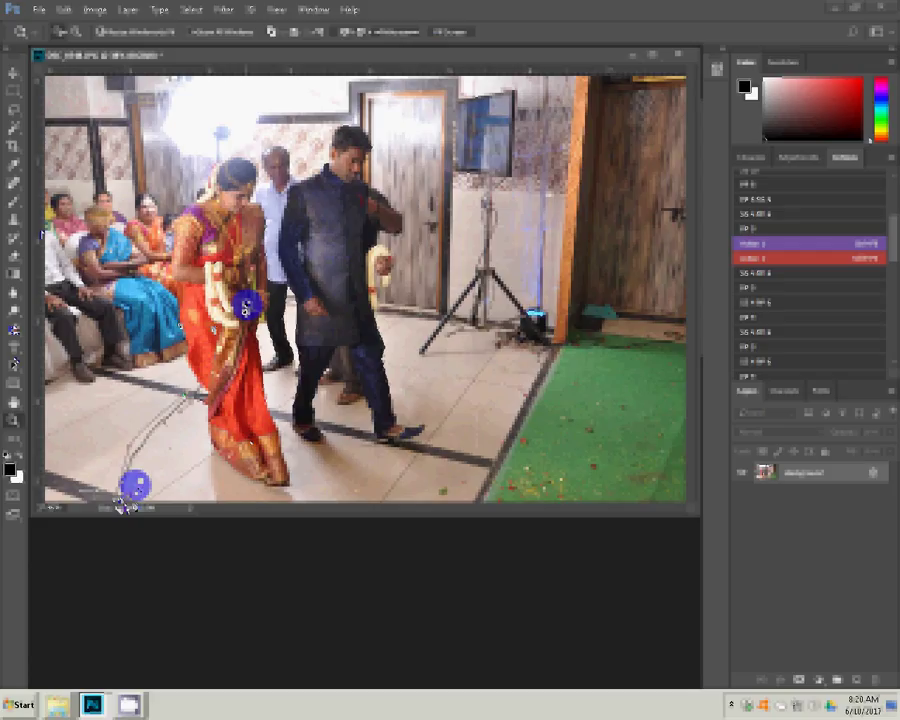
{"action": "right_click", "coordinate": [122, 505]}
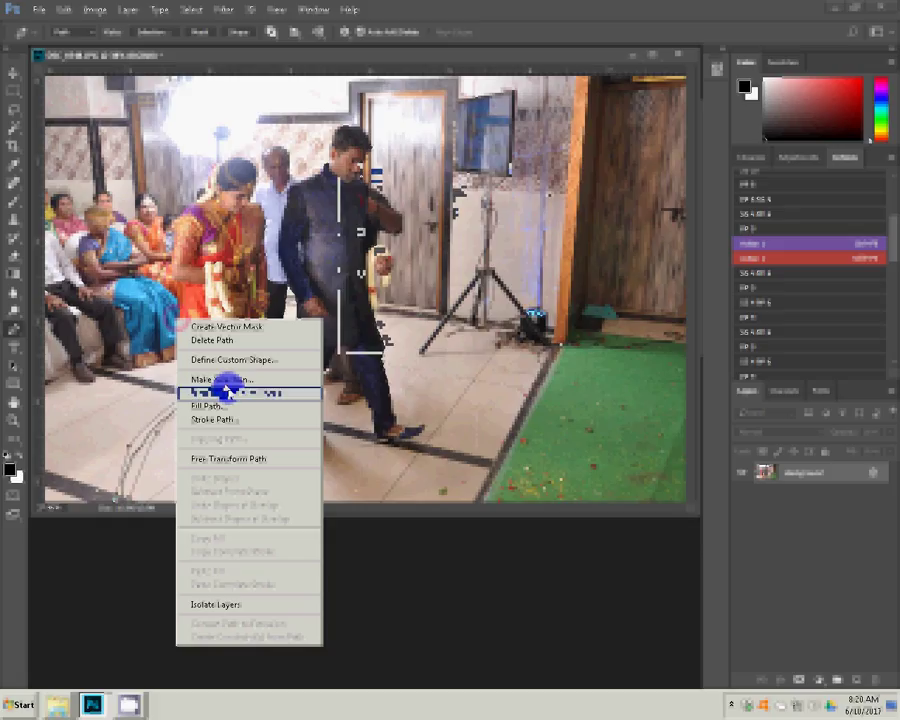
{"action": "left_click", "coordinate": [229, 392]}
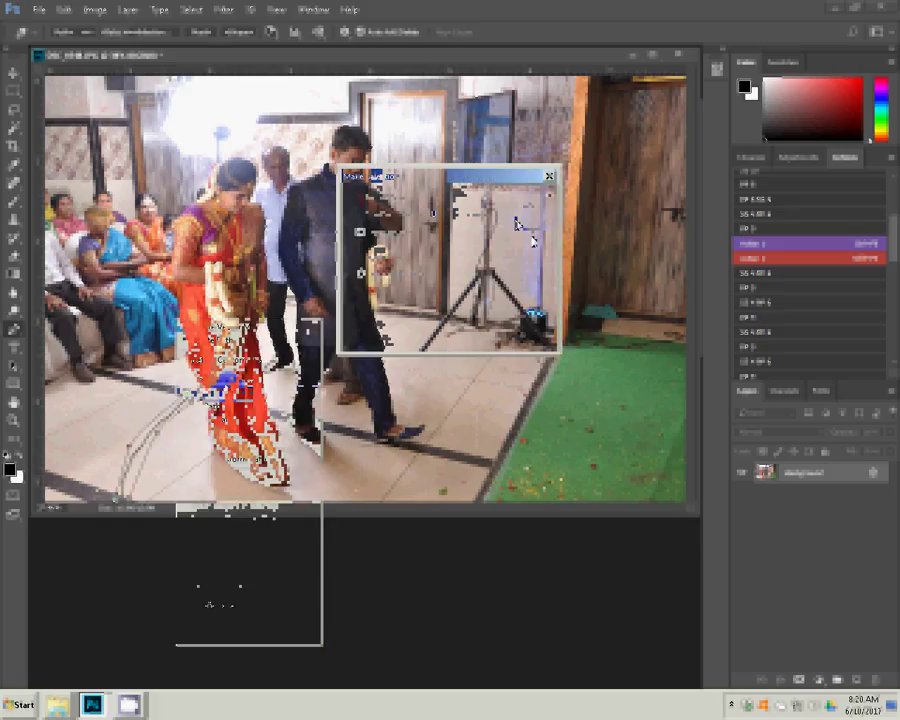
{"action": "left_click", "coordinate": [535, 233]}
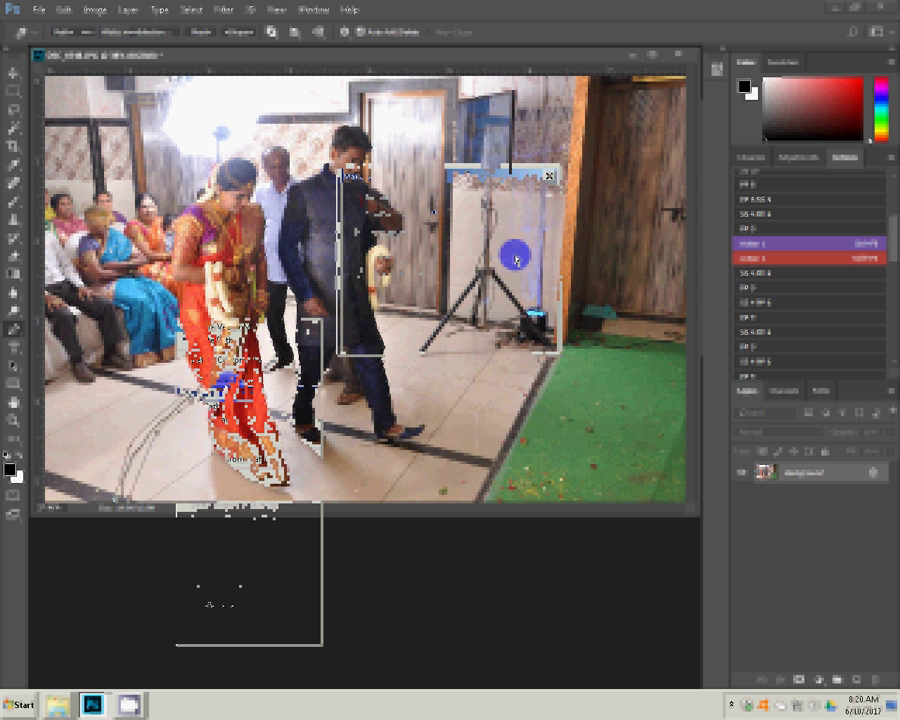
{"action": "left_click", "coordinate": [63, 10]}
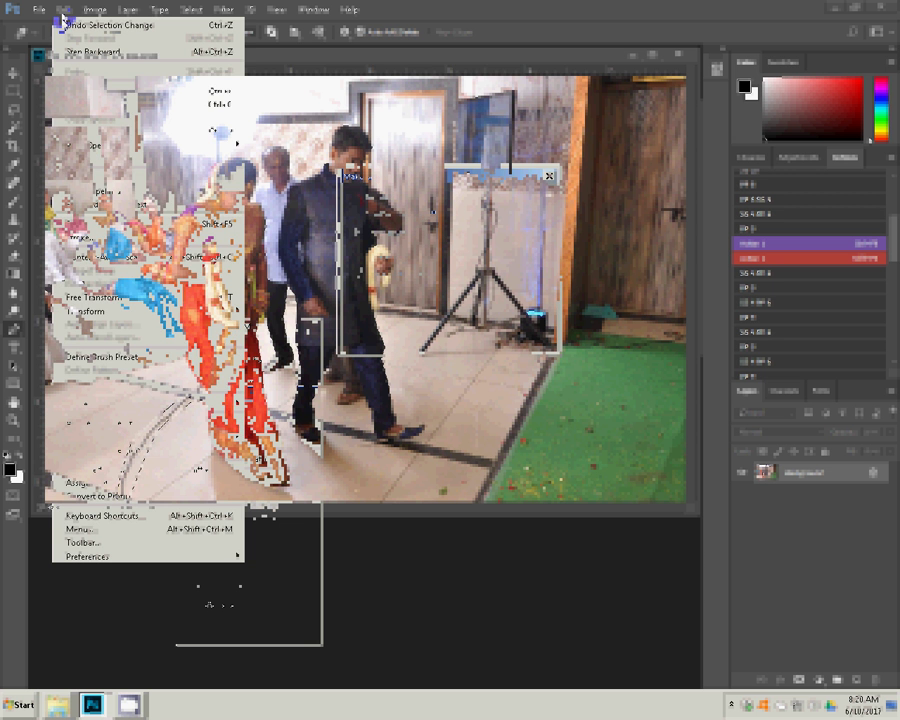
{"action": "left_click", "coordinate": [67, 224]}
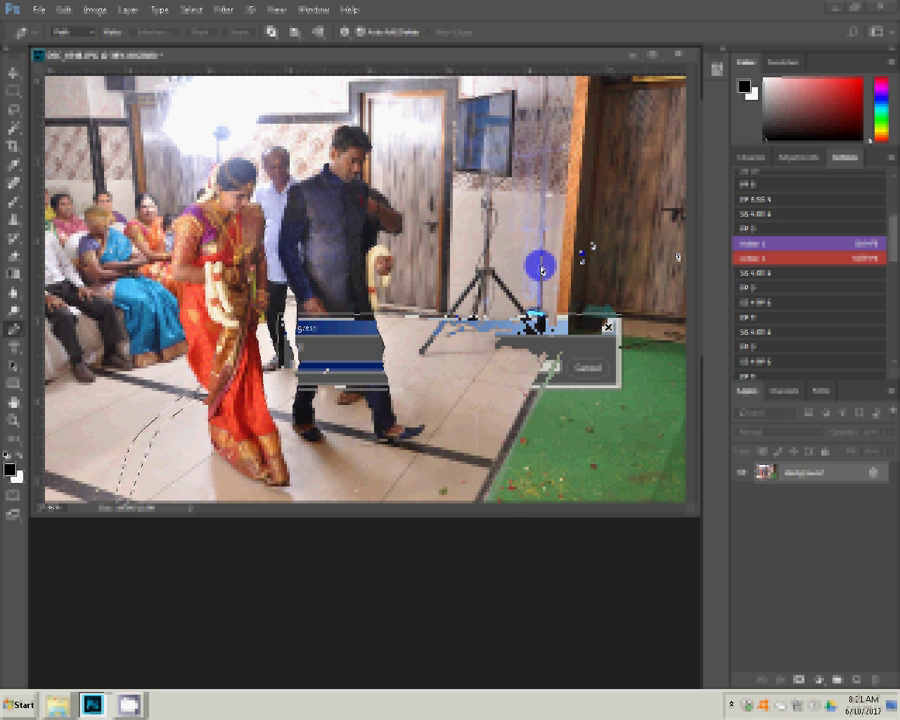
Zoom in on the cable, apply the Content-Aware fill, then zoom to check the plain floor
{"action": "key", "text": "z"}
{"action": "left_click", "coordinate": [145, 376]}
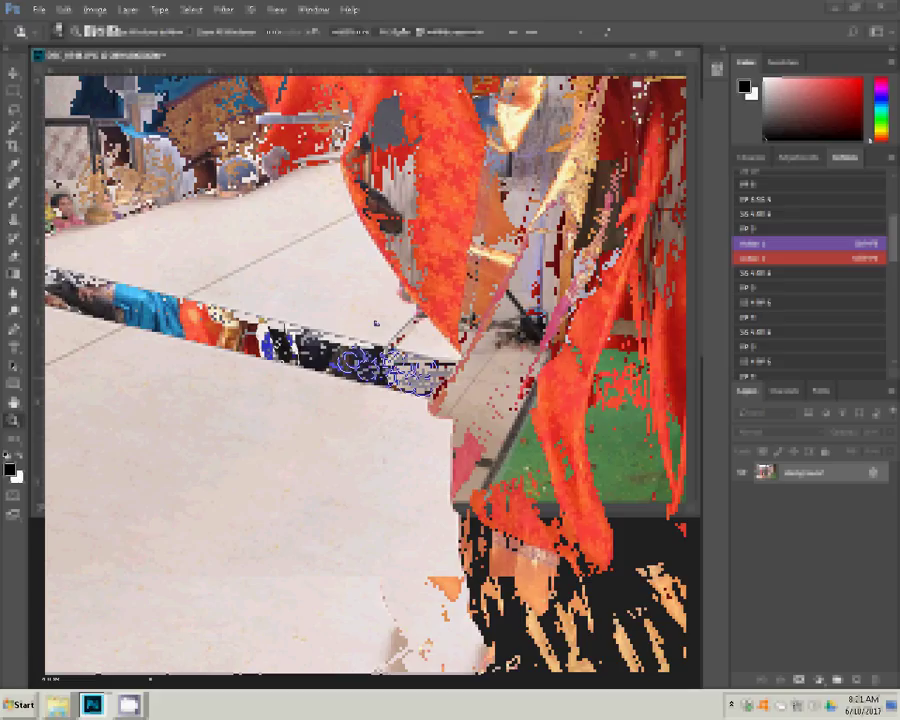
{"action": "left_click", "coordinate": [377, 324]}
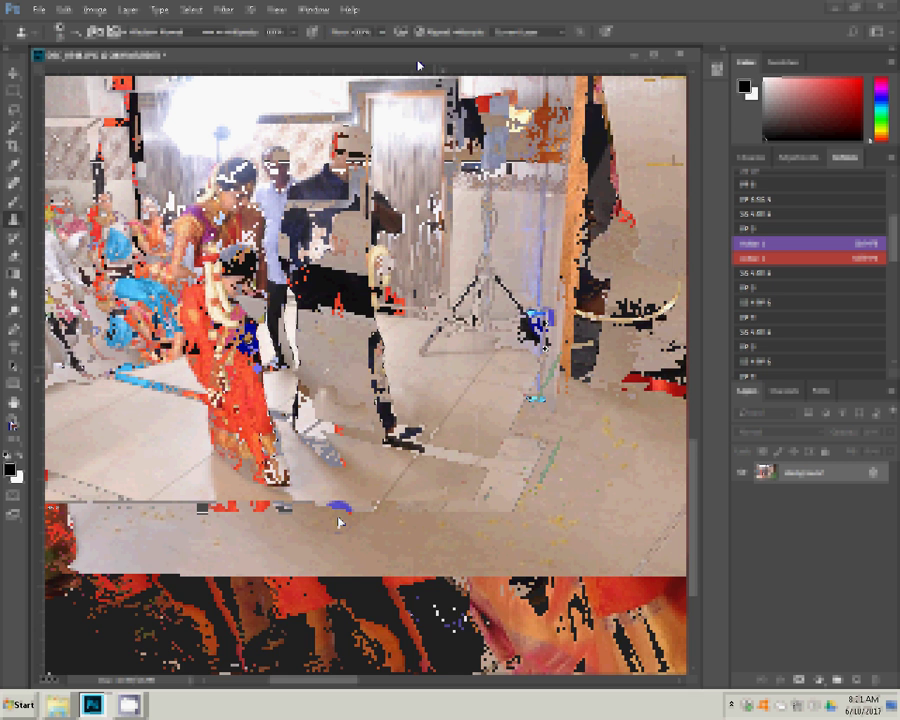
{"action": "key", "text": "z"}
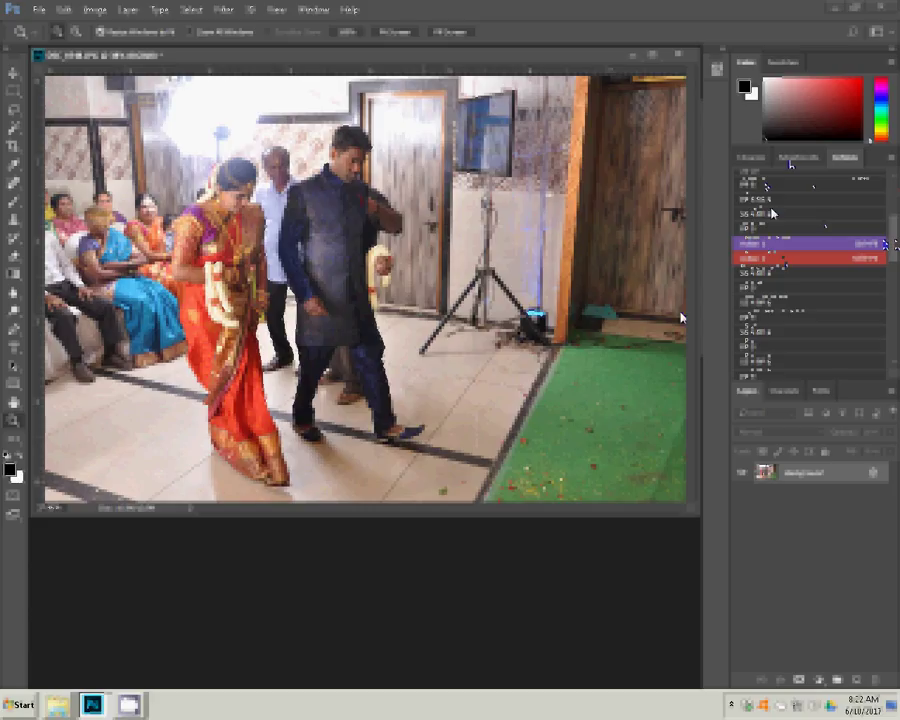
{"action": "left_click", "coordinate": [537, 272]}
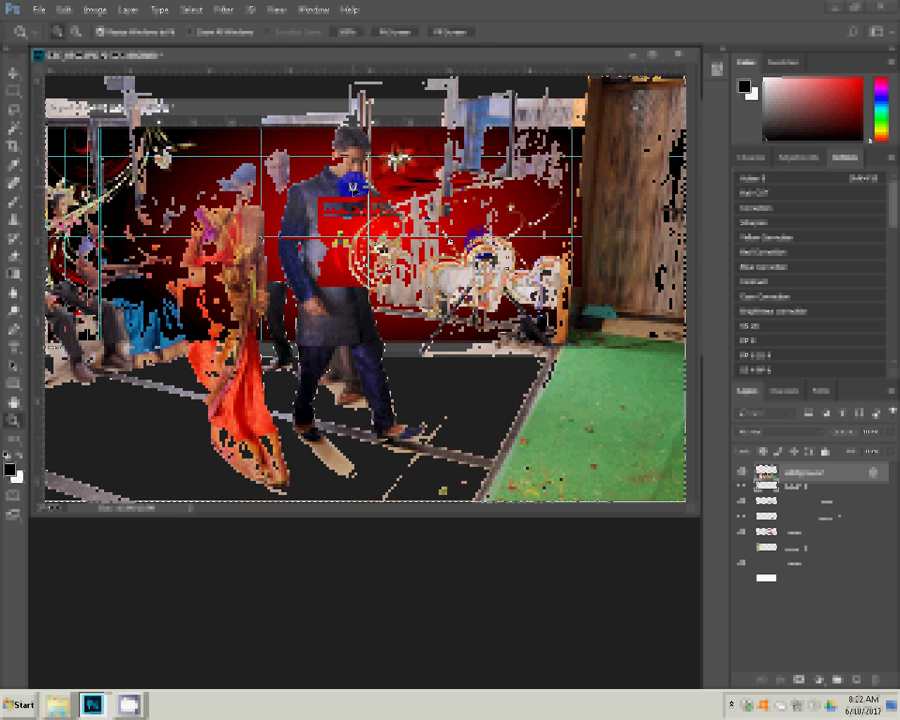
Move the cleaned walking photo into the album spread and scale it up over the left page
{"action": "key", "text": "v"}
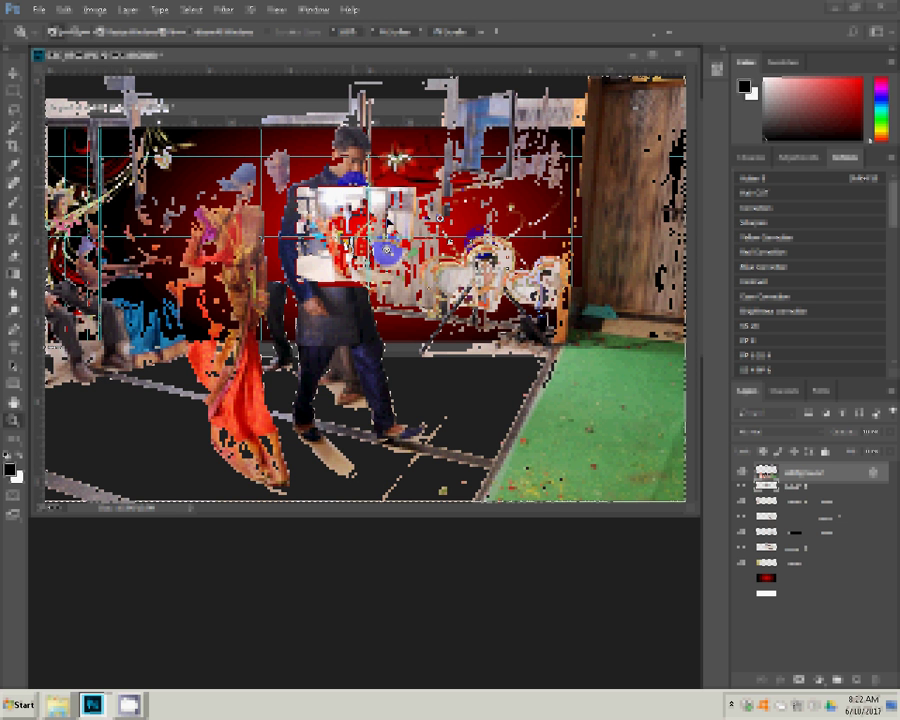
{"action": "mouse_move", "coordinate": [390, 175]}
{"action": "left_mouse_down"}
{"action": "mouse_move", "coordinate": [290, 190]}
{"action": "mouse_move", "coordinate": [298, 186]}
{"action": "left_mouse_up"}
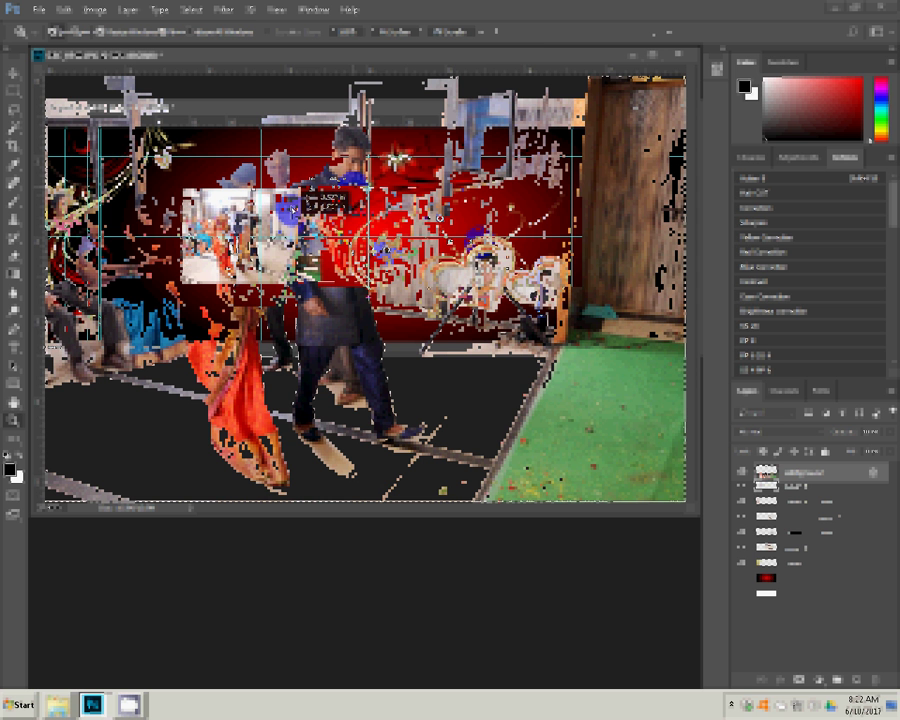
{"action": "key", "text": "ctrl+t"}
{"action": "left_click_drag", "start_coordinate": [183, 189], "coordinate": [136, 150]}
{"action": "mouse_move", "coordinate": [300, 150]}
{"action": "left_mouse_down"}
{"action": "mouse_move", "coordinate": [345, 148]}
{"action": "mouse_move", "coordinate": [361, 131]}
{"action": "left_mouse_up"}
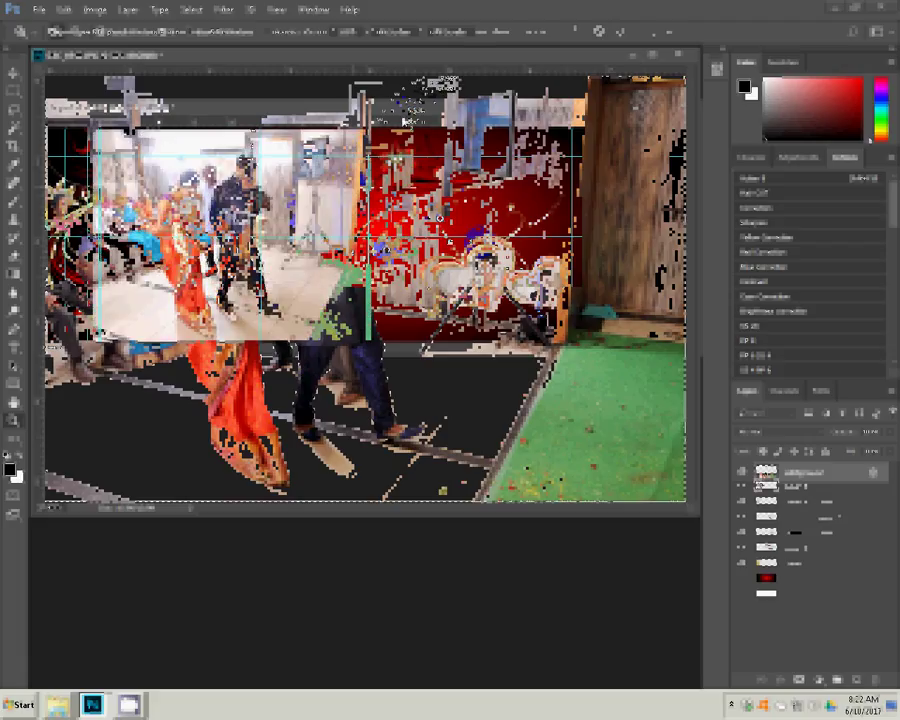
{"action": "left_click", "coordinate": [320, 213]}
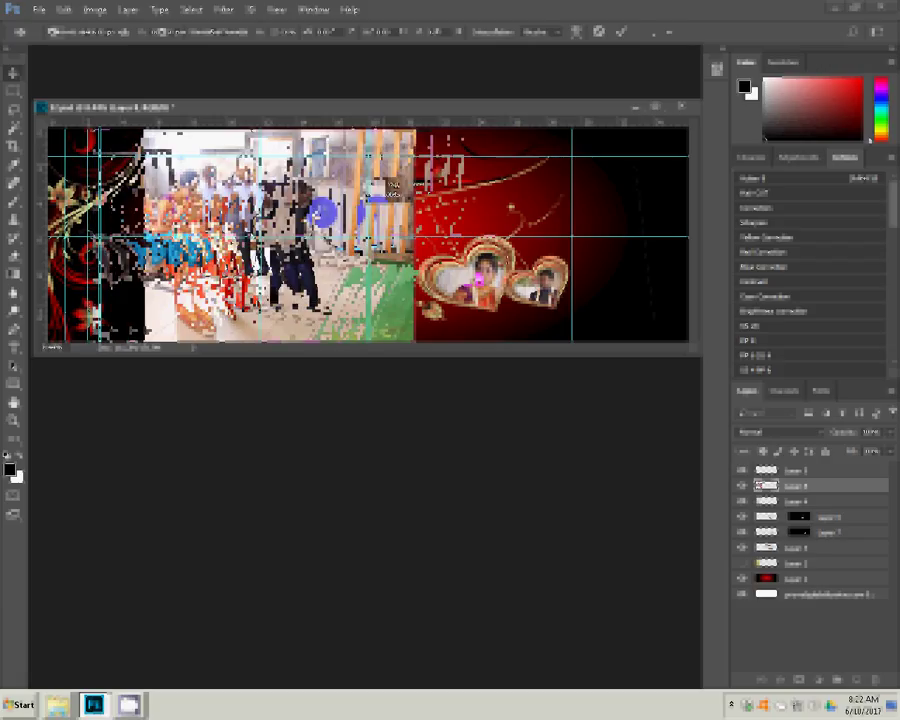
Nudge the photo right, duplicate Layer 8, and apply a Box Blur to the copy
{"action": "mouse_move", "coordinate": [322, 213]}
{"action": "left_mouse_down"}
{"action": "mouse_move", "coordinate": [379, 214]}
{"action": "mouse_move", "coordinate": [372, 212]}
{"action": "left_mouse_up"}
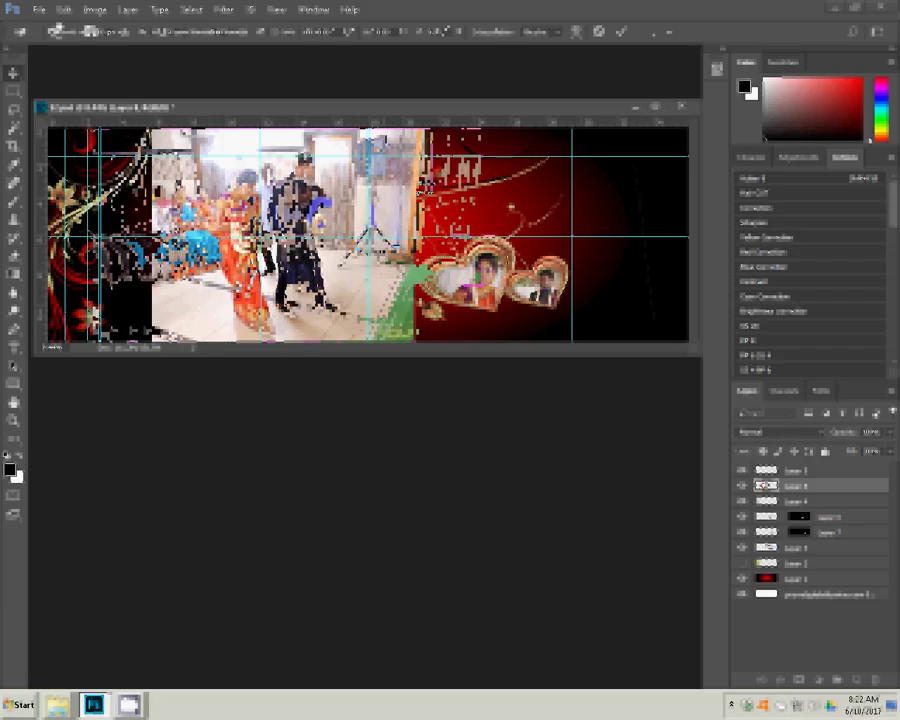
{"action": "key", "text": "ctrl+j"}
{"action": "mouse_move", "coordinate": [800, 485]}
{"action": "left_mouse_down"}
{"action": "mouse_move", "coordinate": [806, 509]}
{"action": "mouse_move", "coordinate": [117, 345]}
{"action": "left_mouse_up"}
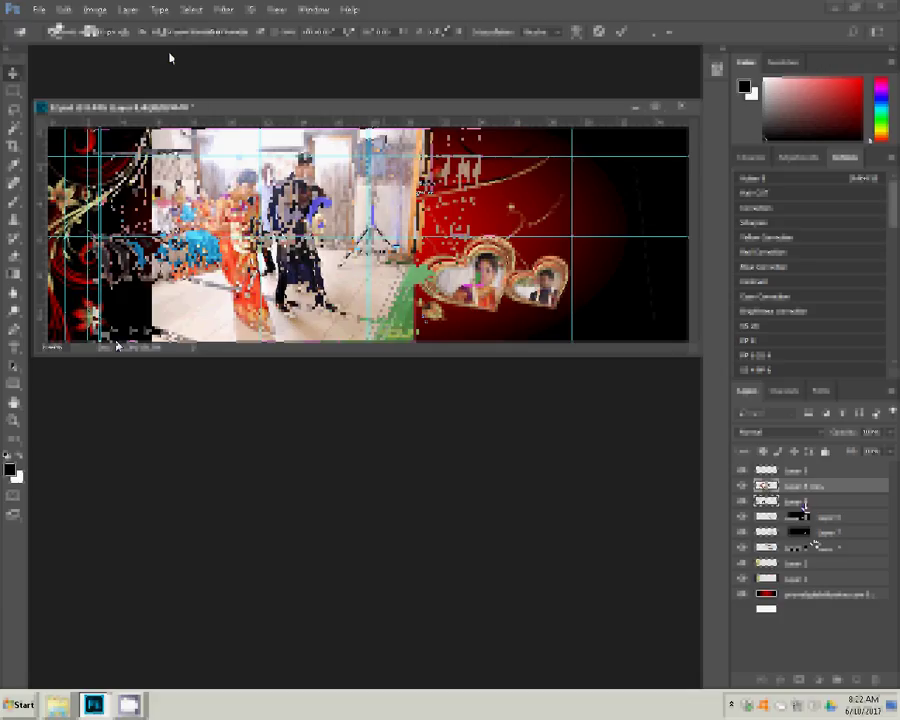
{"action": "left_click", "coordinate": [222, 9]}
{"action": "mouse_move", "coordinate": [245, 164]}
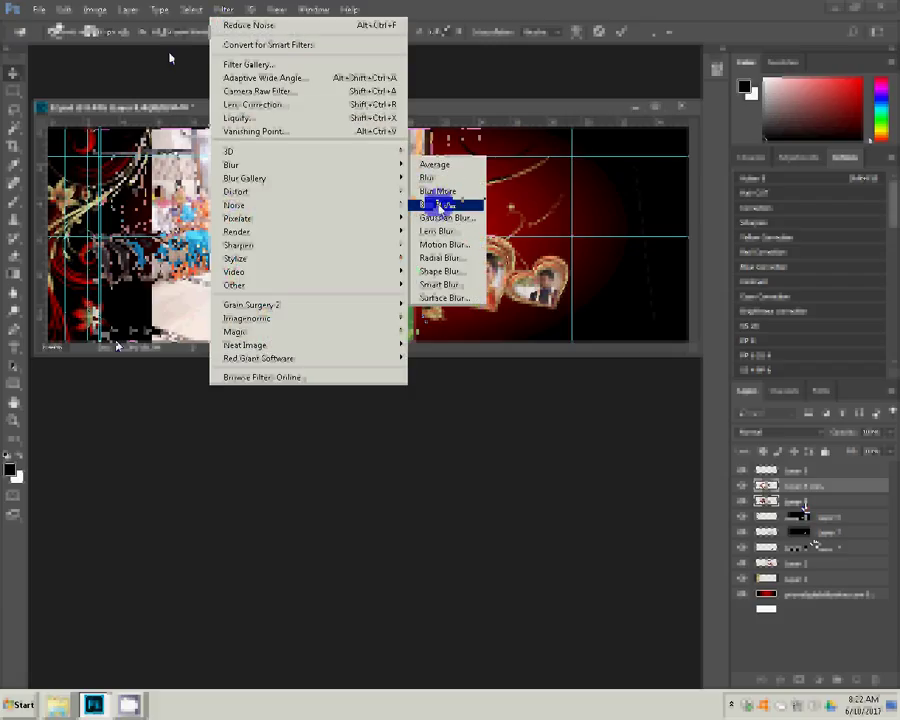
{"action": "left_click", "coordinate": [437, 204]}
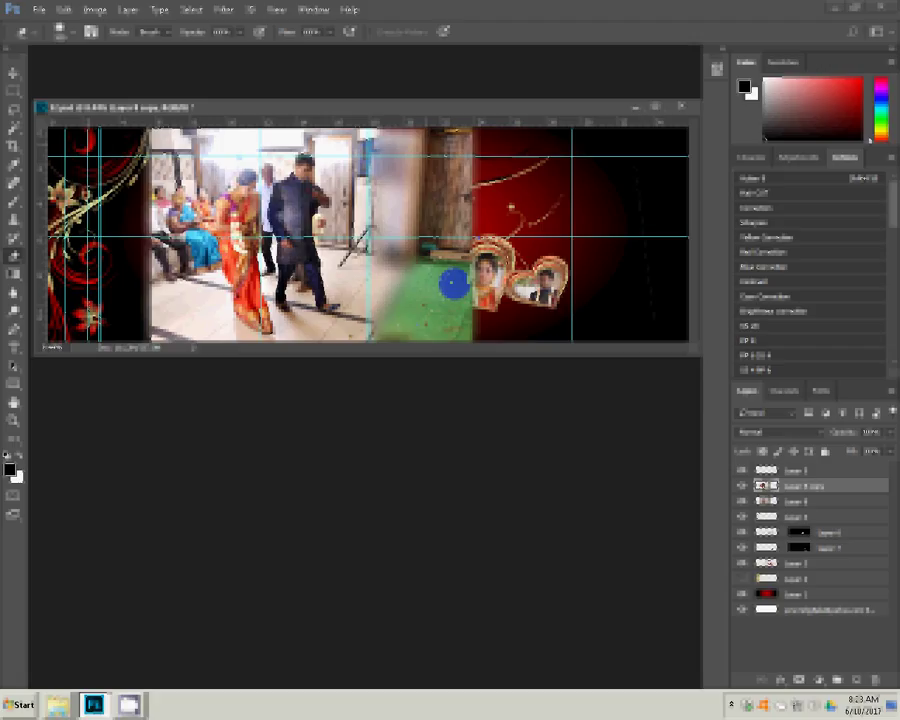
Rename, clip and reorder the photo layers, then remove the blurred strip over the red heart page
{"action": "double_click", "coordinate": [800, 501]}
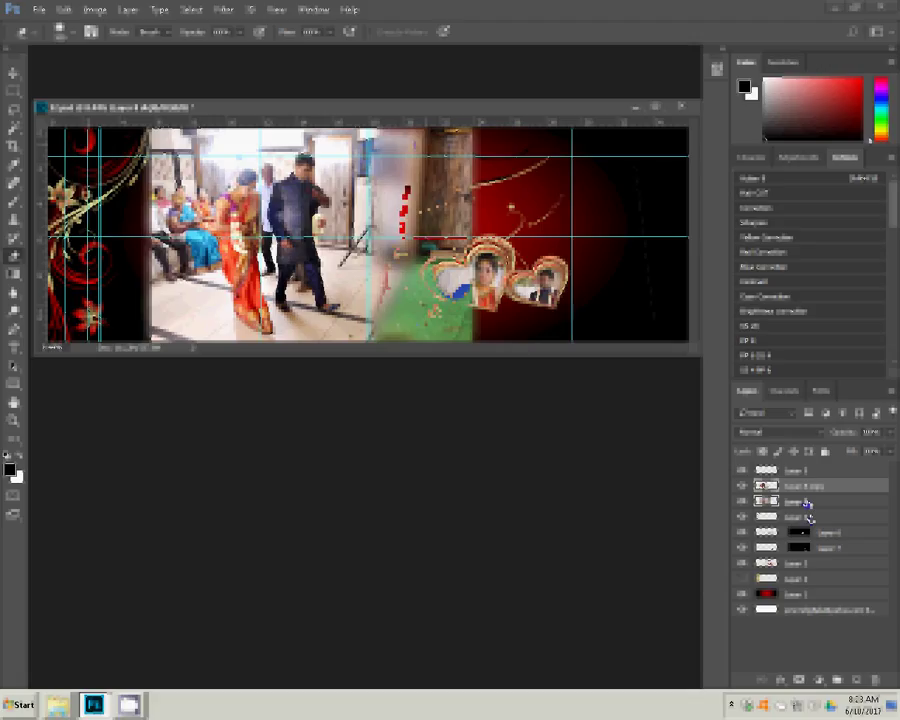
{"action": "left_click", "coordinate": [808, 501]}
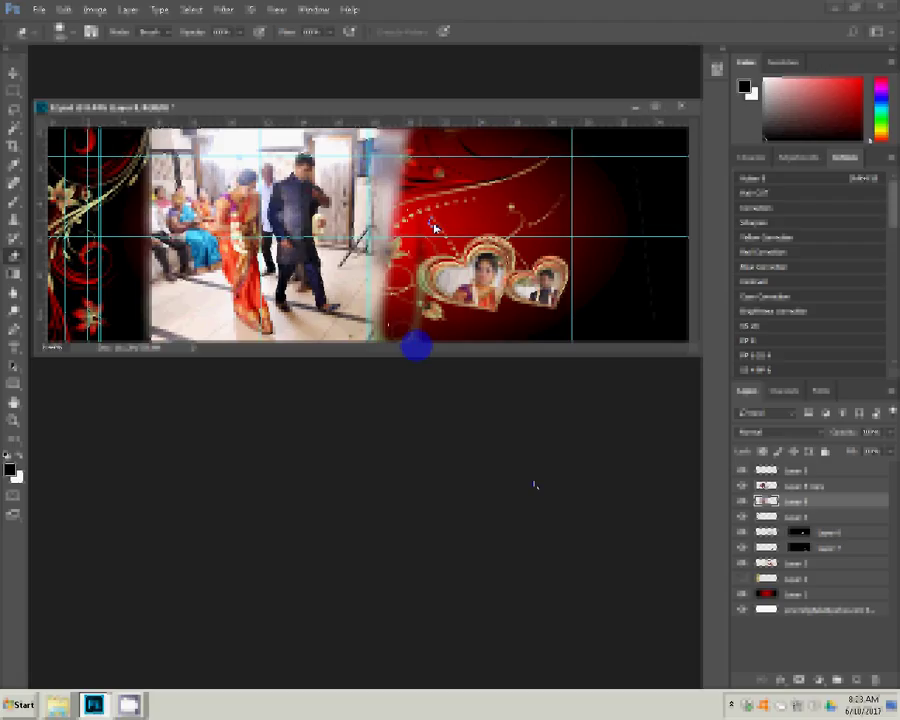
{"action": "left_click", "coordinate": [801, 493], "text": "alt"}
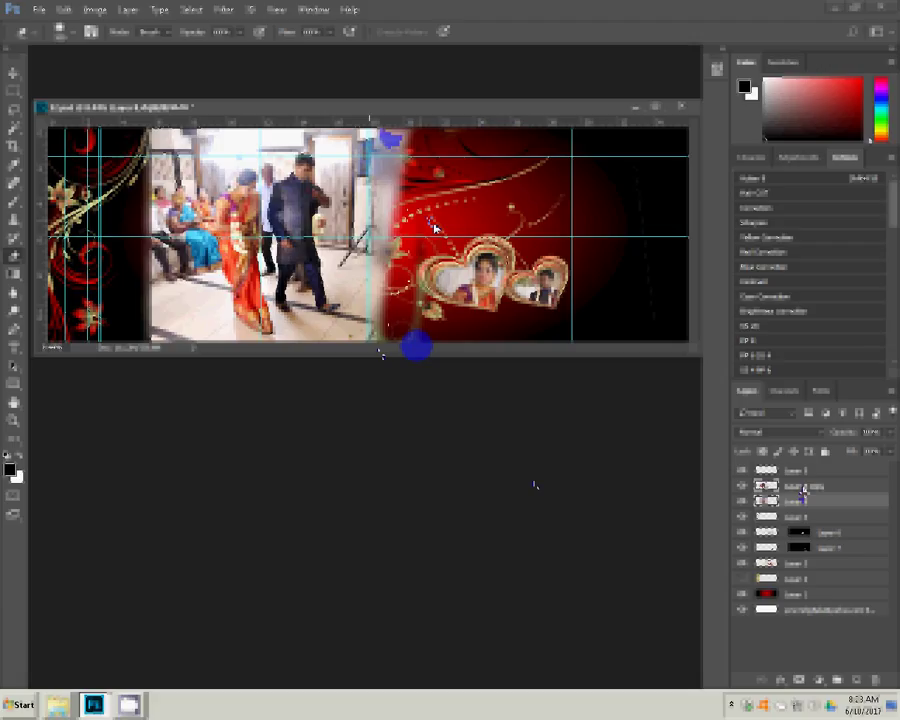
{"action": "left_click_drag", "start_coordinate": [803, 490], "coordinate": [803, 484]}
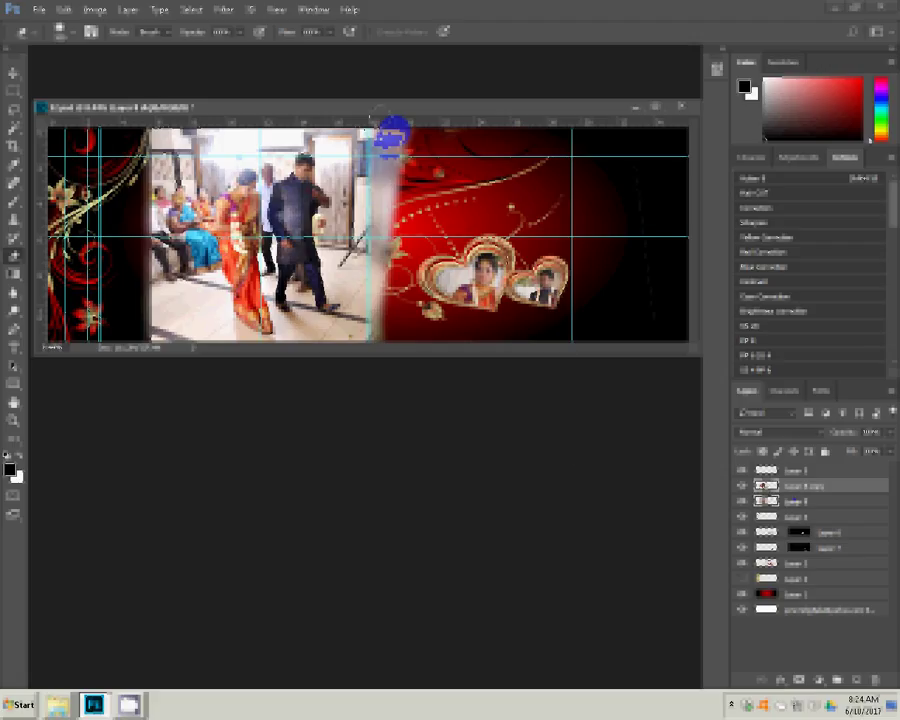
{"action": "left_click_drag", "start_coordinate": [390, 140], "coordinate": [385, 240]}
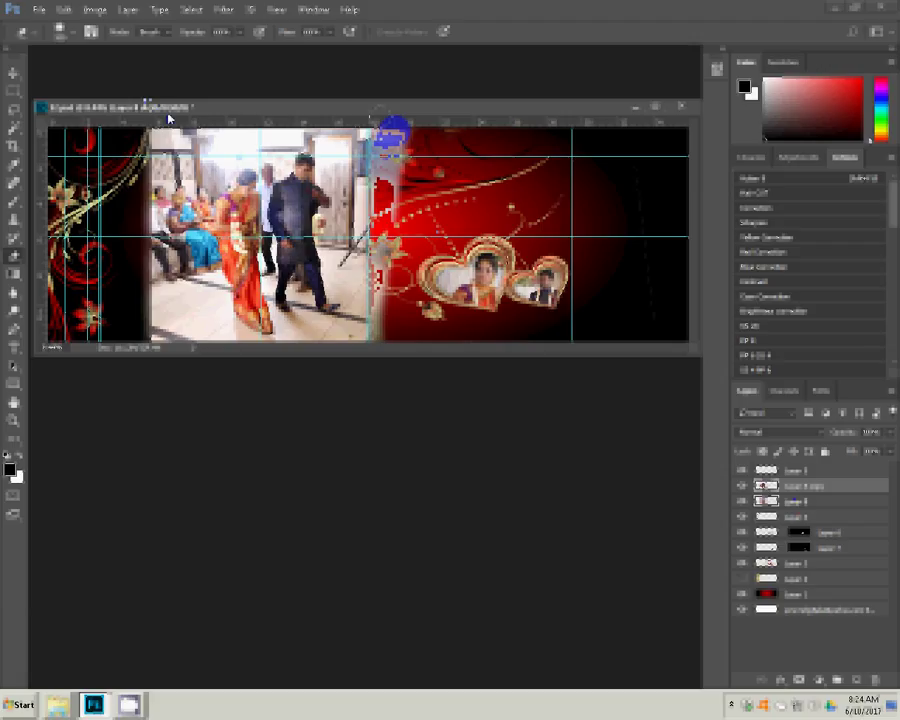
Bring the Explorer window forward and browse the photo folders to locate the wedding shots
{"action": "left_click", "coordinate": [60, 674]}
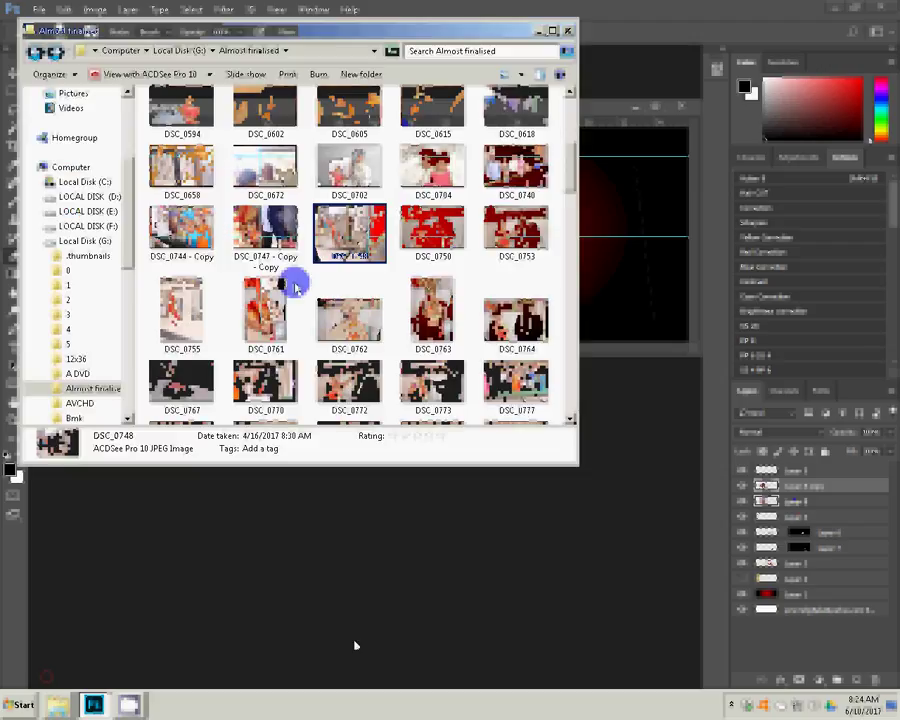
{"action": "scroll", "coordinate": [330, 300], "scroll_direction": "up", "scroll_amount": 5}
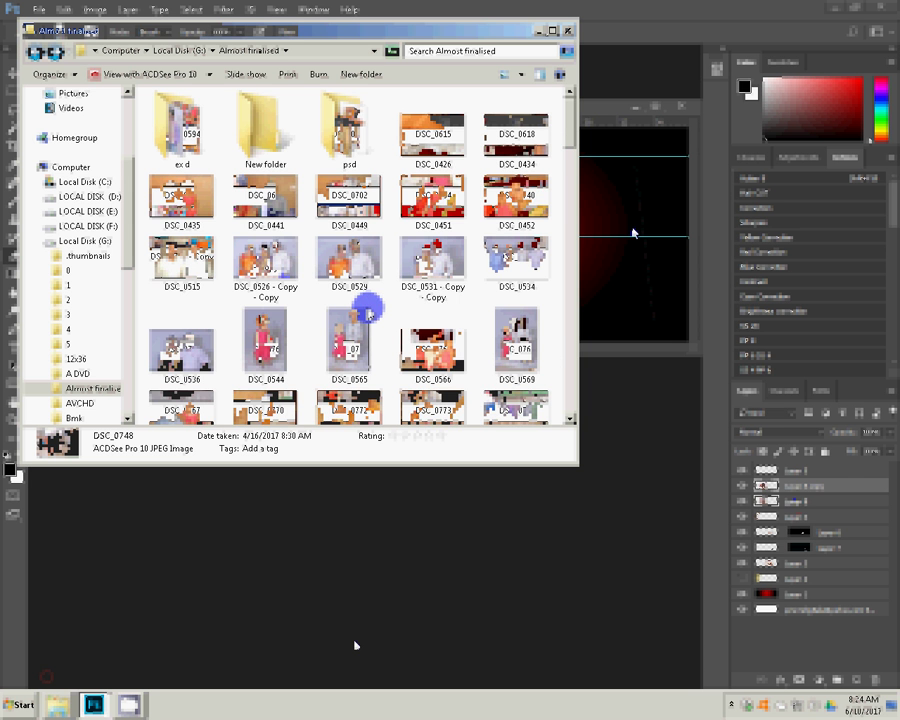
{"action": "scroll", "coordinate": [572, 146], "scroll_direction": "down", "scroll_amount": 2}
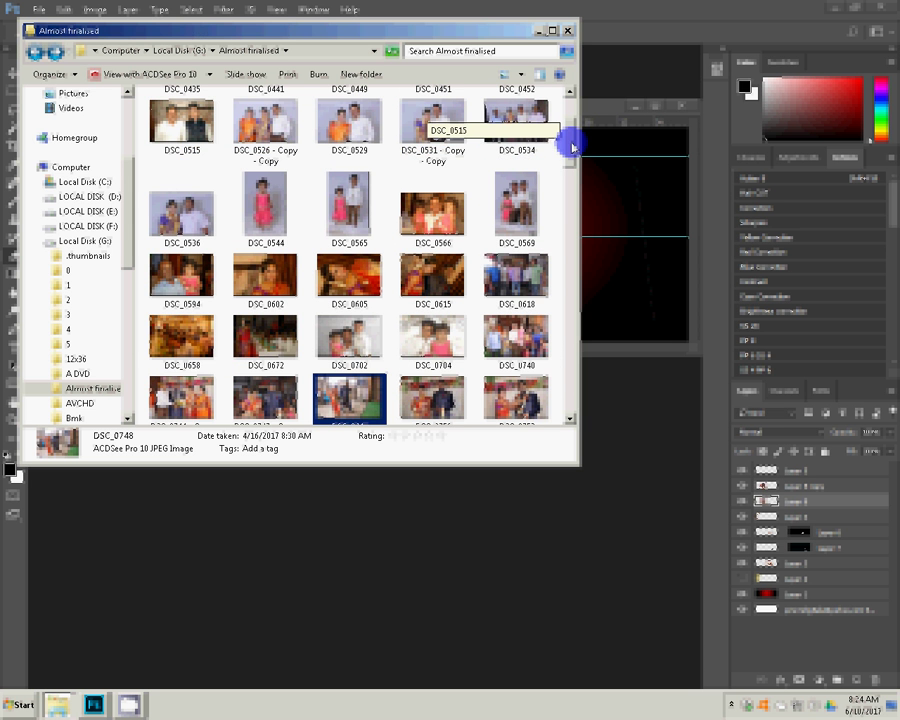
{"action": "scroll", "coordinate": [390, 355], "scroll_direction": "up", "scroll_amount": 1}
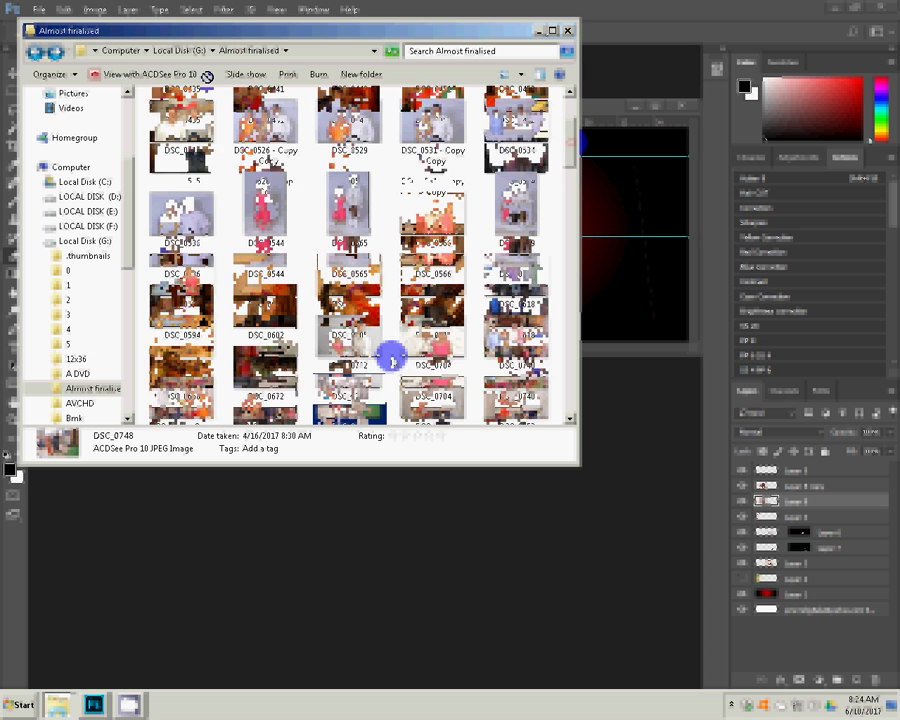
{"action": "scroll", "coordinate": [390, 355], "scroll_direction": "up", "scroll_amount": 5}
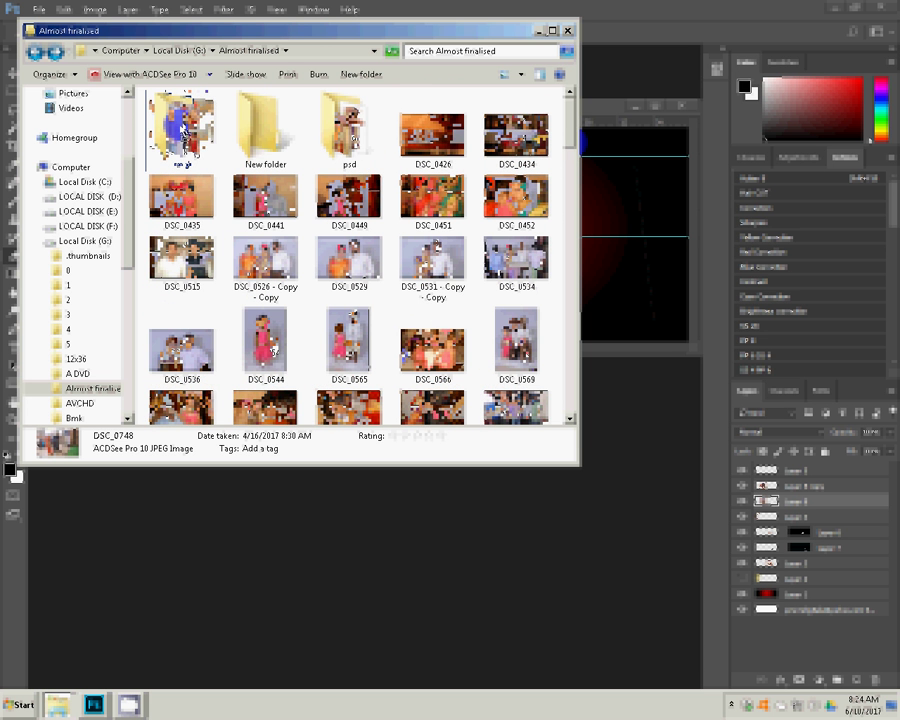
{"action": "left_click", "coordinate": [182, 128]}
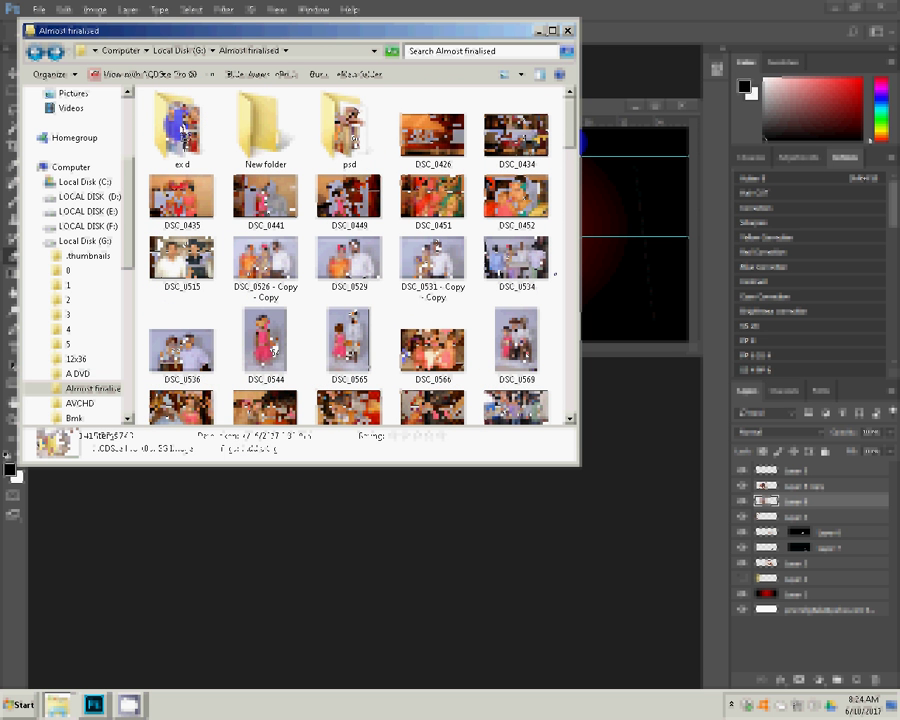
{"action": "left_click_drag", "start_coordinate": [569, 125], "coordinate": [573, 180]}
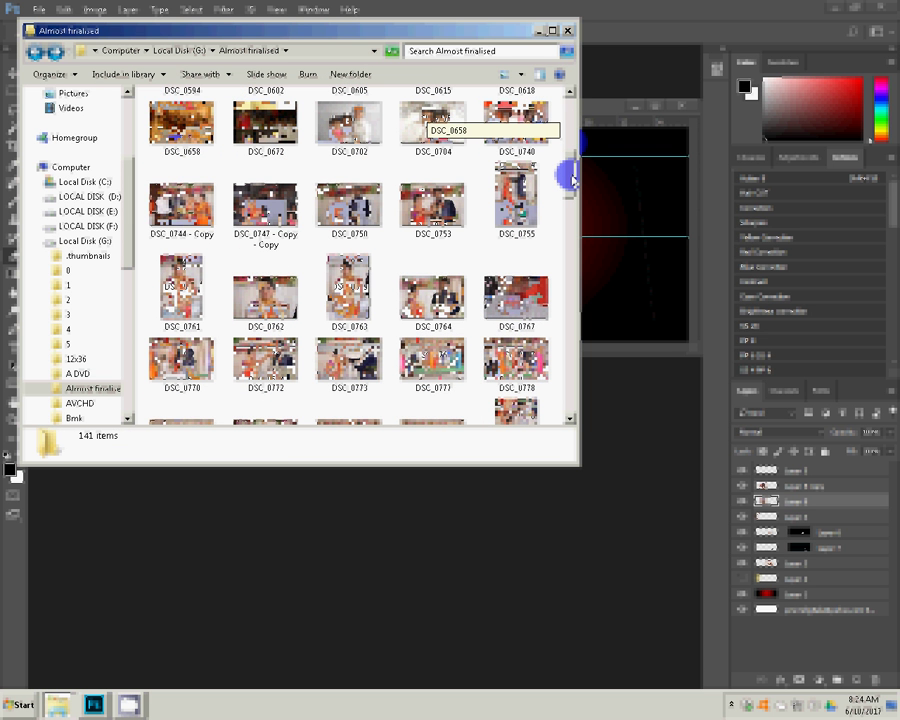
{"action": "left_click", "coordinate": [265, 295]}
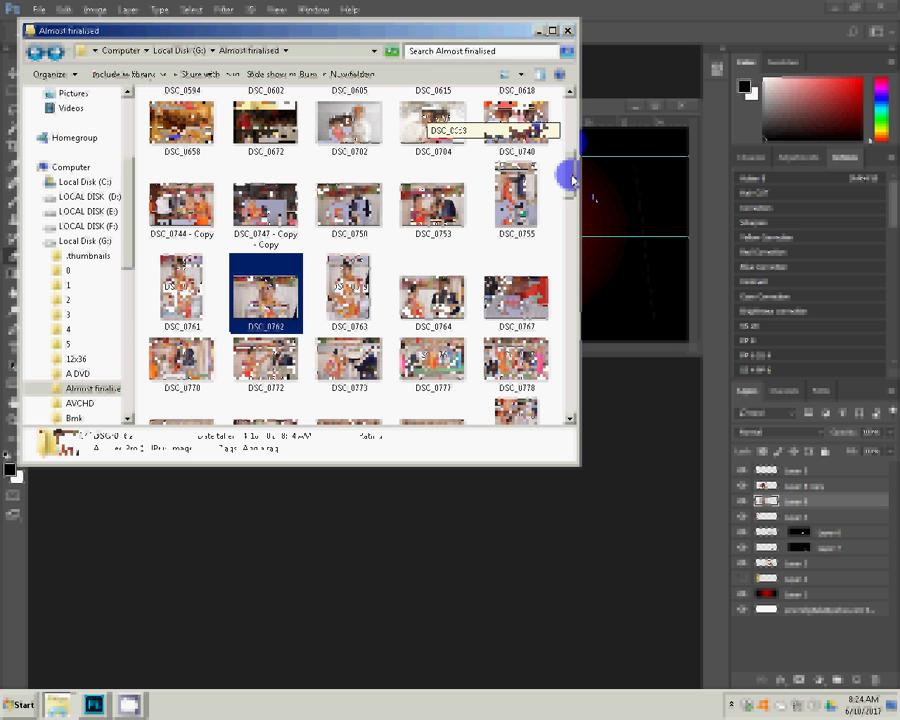
{"action": "mouse_move", "coordinate": [200, 53]}
{"action": "left_mouse_down"}
{"action": "mouse_move", "coordinate": [313, 95]}
{"action": "mouse_move", "coordinate": [650, 462]}
{"action": "left_mouse_up"}
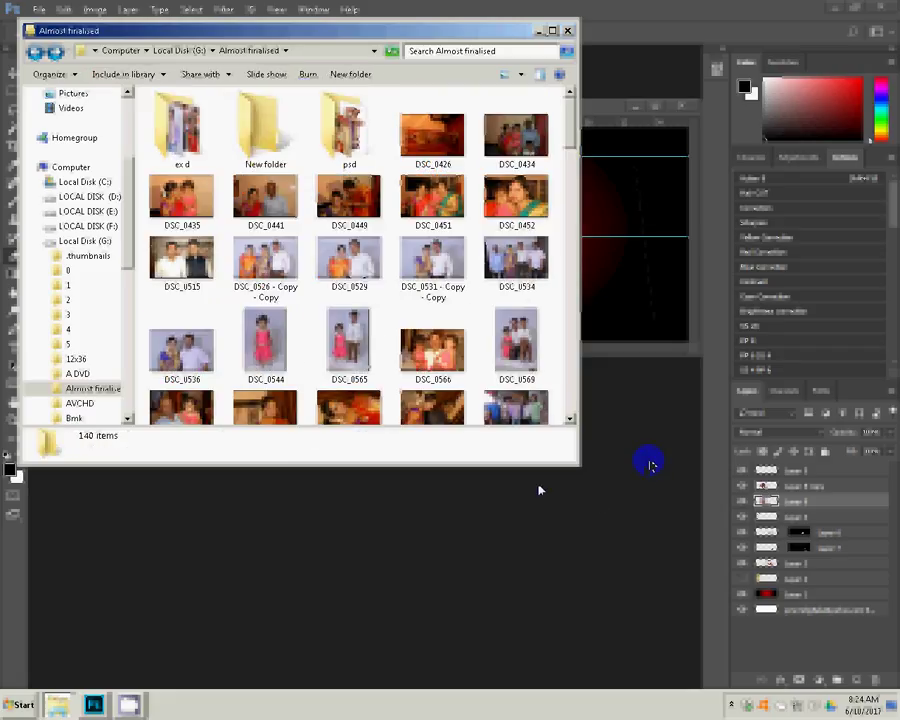
{"action": "left_click", "coordinate": [569, 419]}
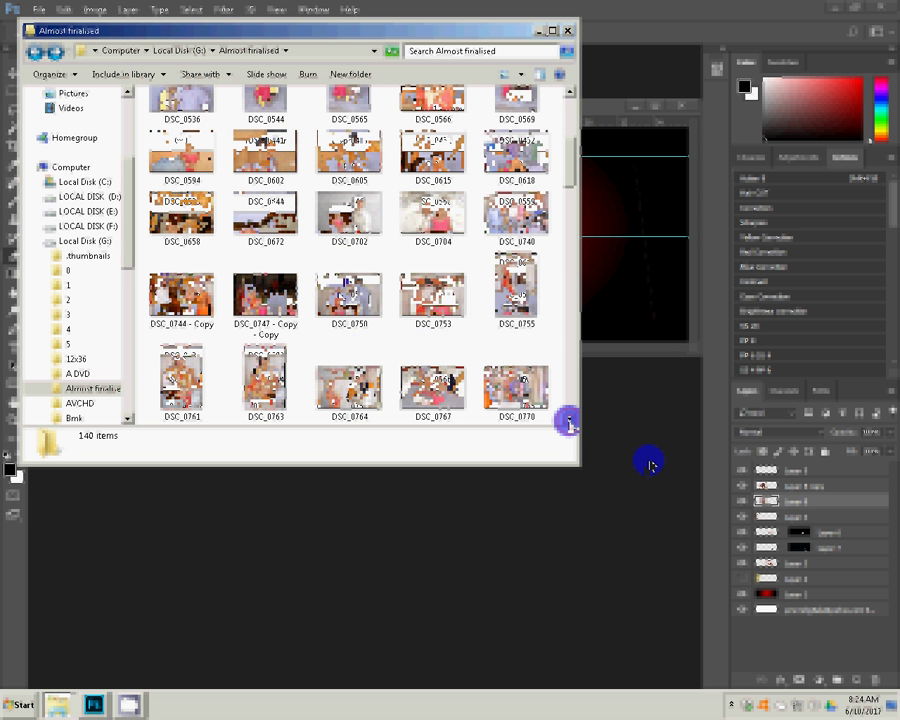
{"action": "mouse_move", "coordinate": [348, 296]}
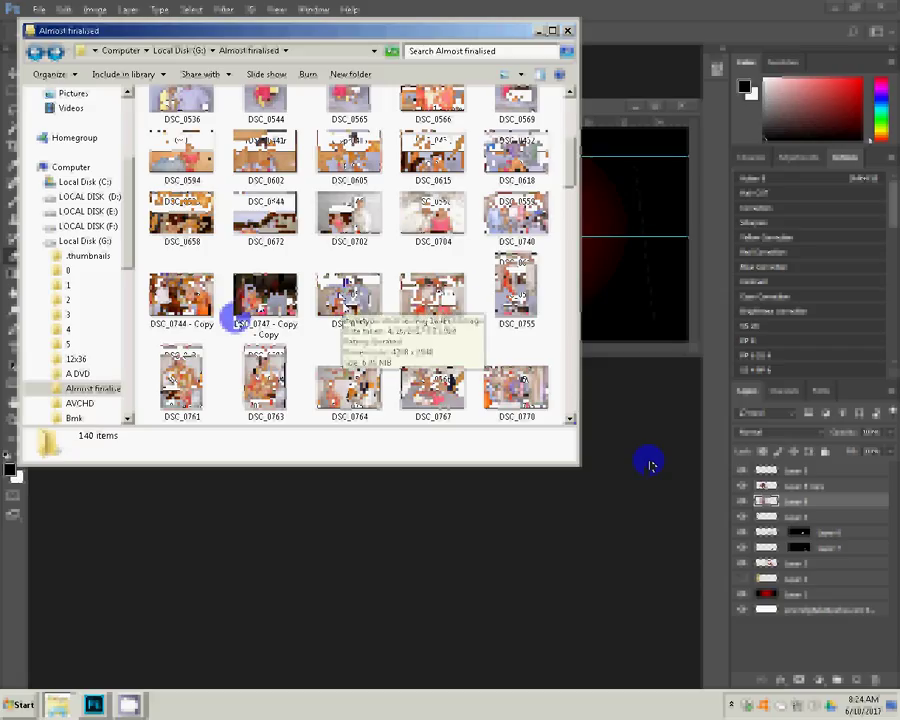
Select DSC_0747 - Copy, DSC_0750, DSC_0753 and DSC_0755 and bring them into Photoshop
{"action": "left_click", "coordinate": [263, 300]}
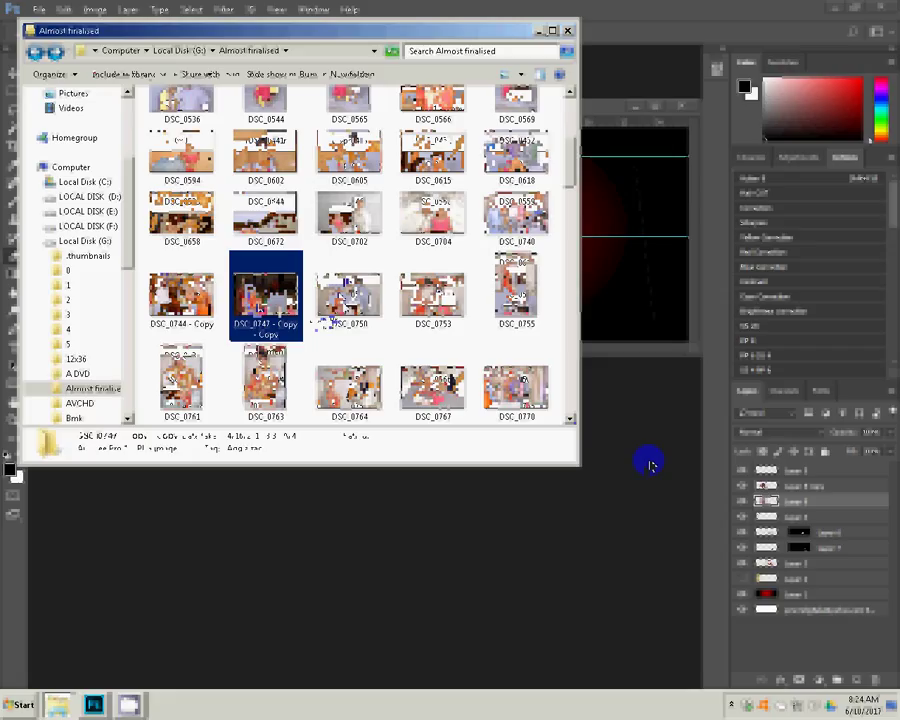
{"action": "left_click", "coordinate": [326, 320], "text": "ctrl"}
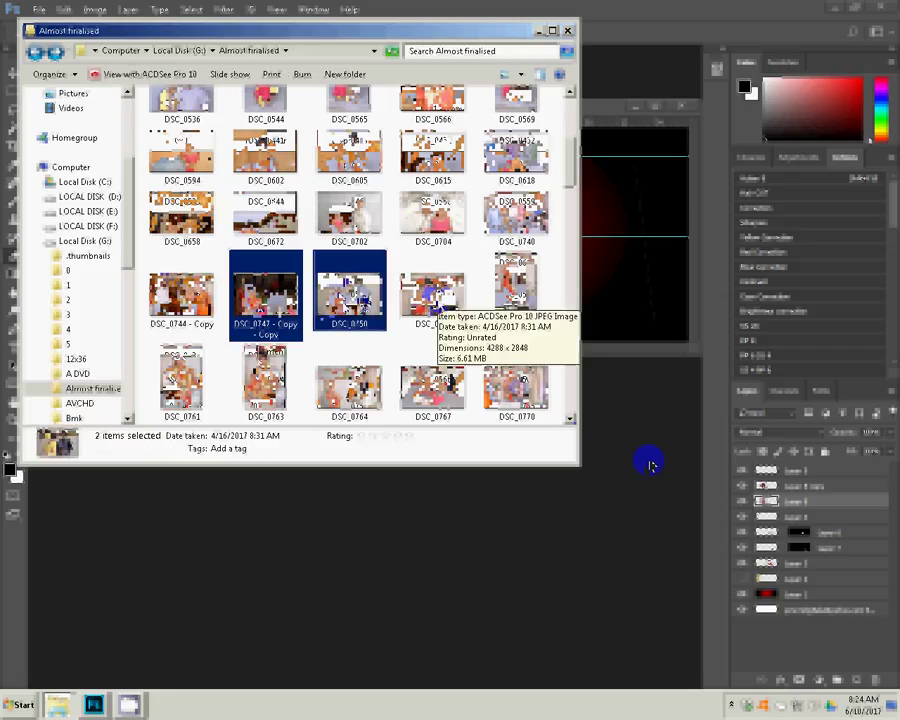
{"action": "left_click", "coordinate": [437, 298], "text": "ctrl"}
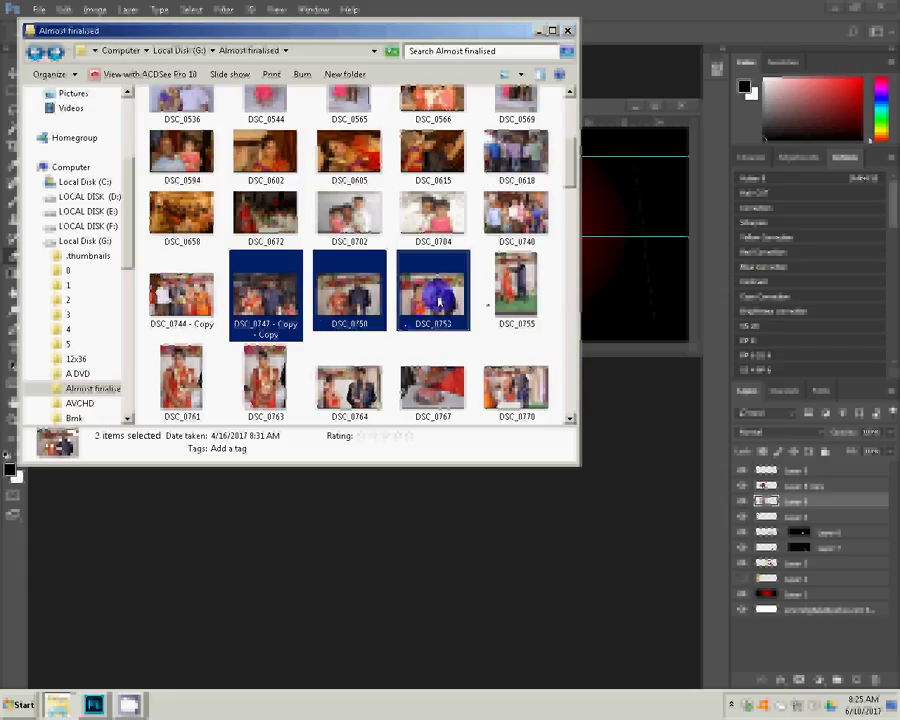
{"action": "left_click", "coordinate": [541, 293], "text": "ctrl"}
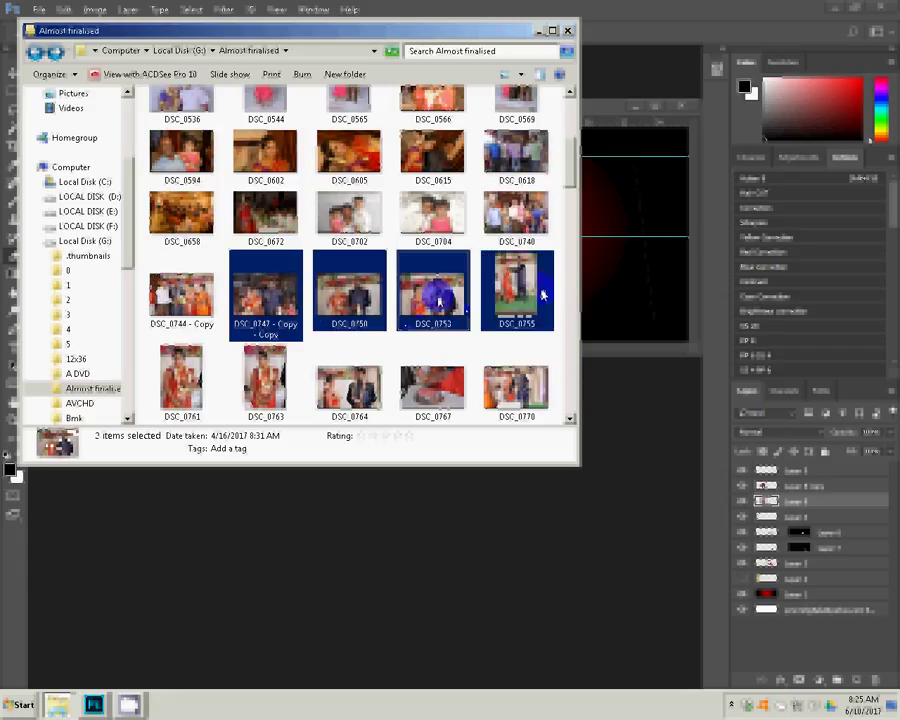
{"action": "left_click", "coordinate": [635, 468]}
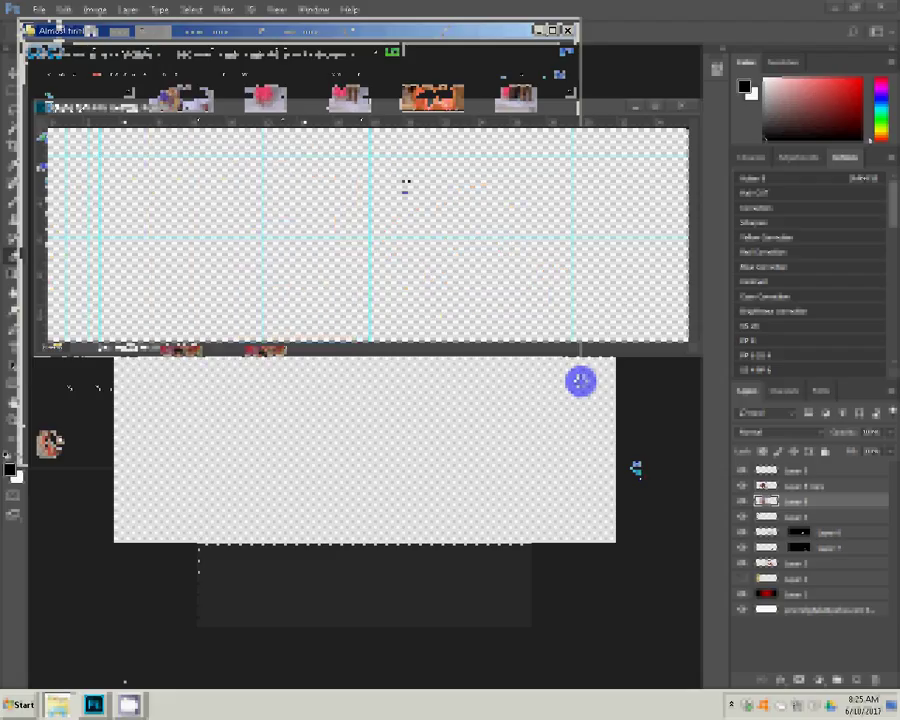
Let the photos open as tabs, then close one unneeded photo without saving its changes
{"action": "left_click", "coordinate": [406, 187]}
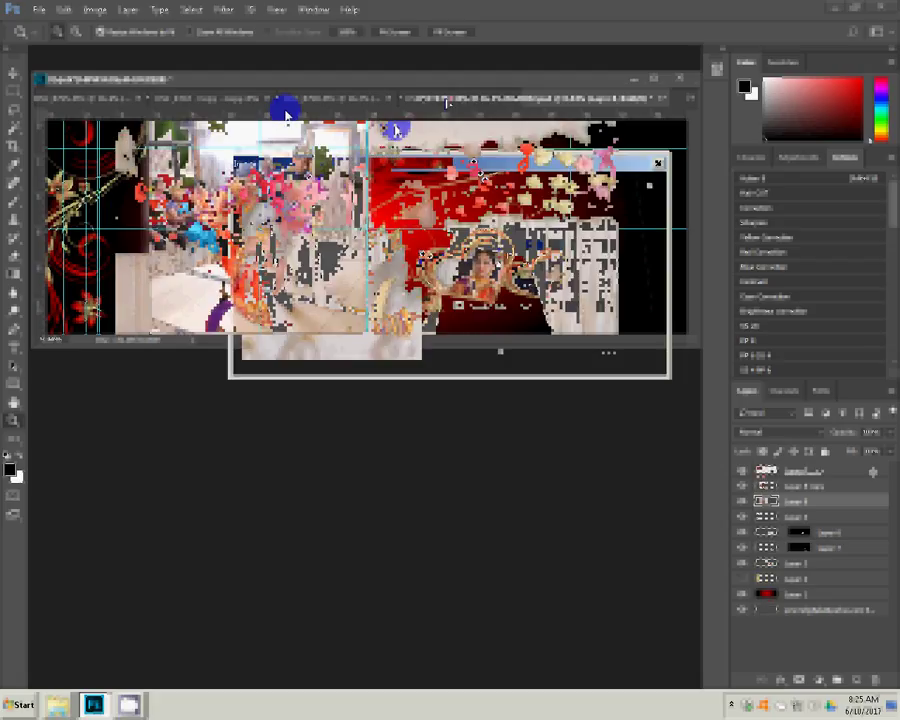
{"action": "left_click", "coordinate": [503, 353]}
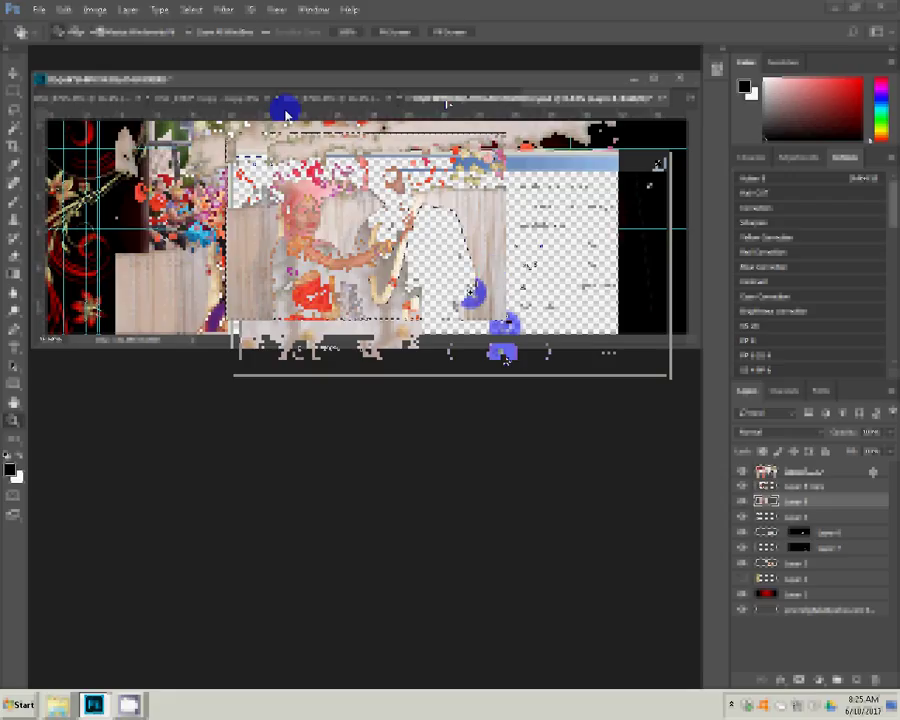
{"action": "key", "text": "ctrl+BackSpace"}
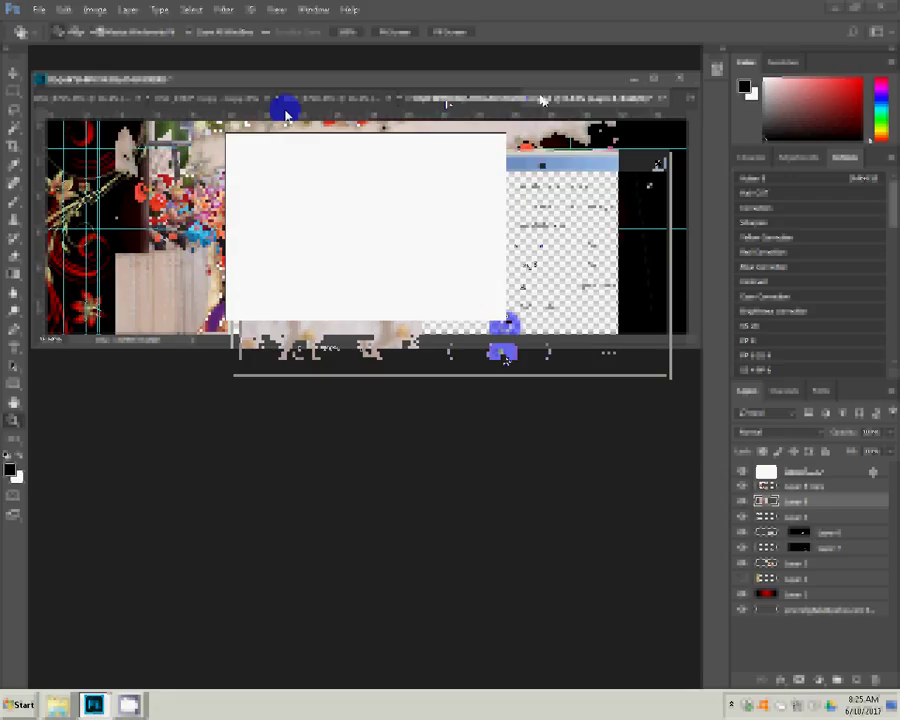
{"action": "key", "text": "ctrl+w"}
{"action": "left_click", "coordinate": [455, 262]}
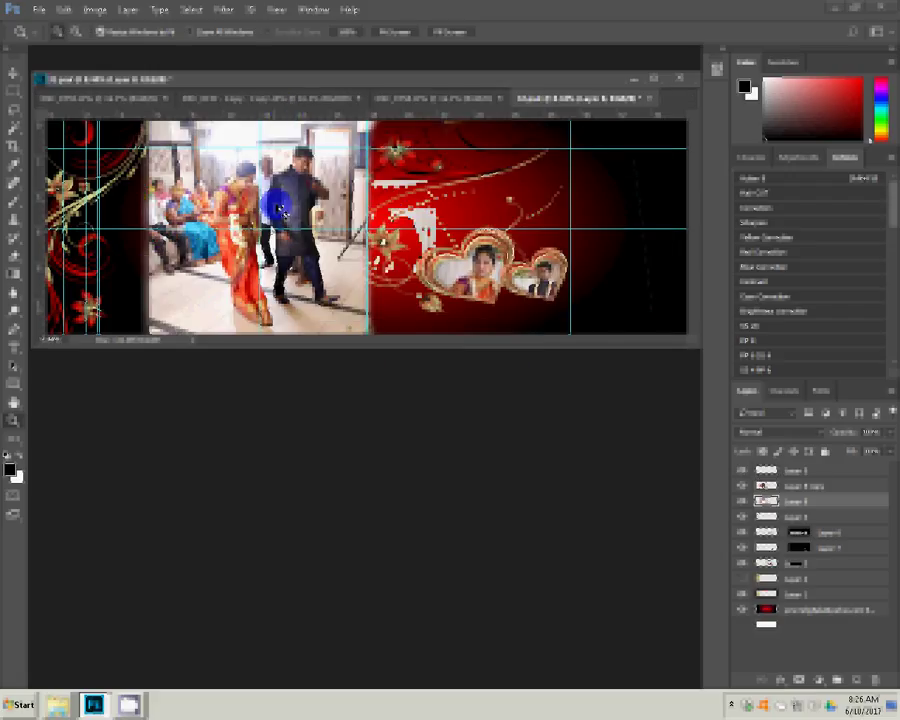
Scale and position the small couple photo at the heart page's upper right, then show the third document
{"action": "key", "text": "h"}
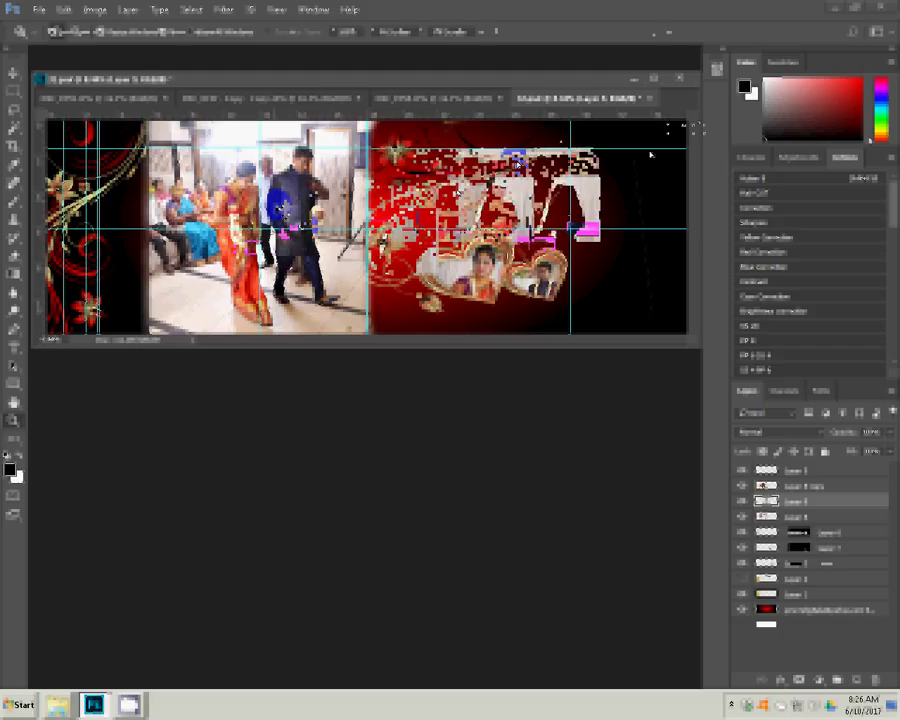
{"action": "key", "text": "ctrl+k"}
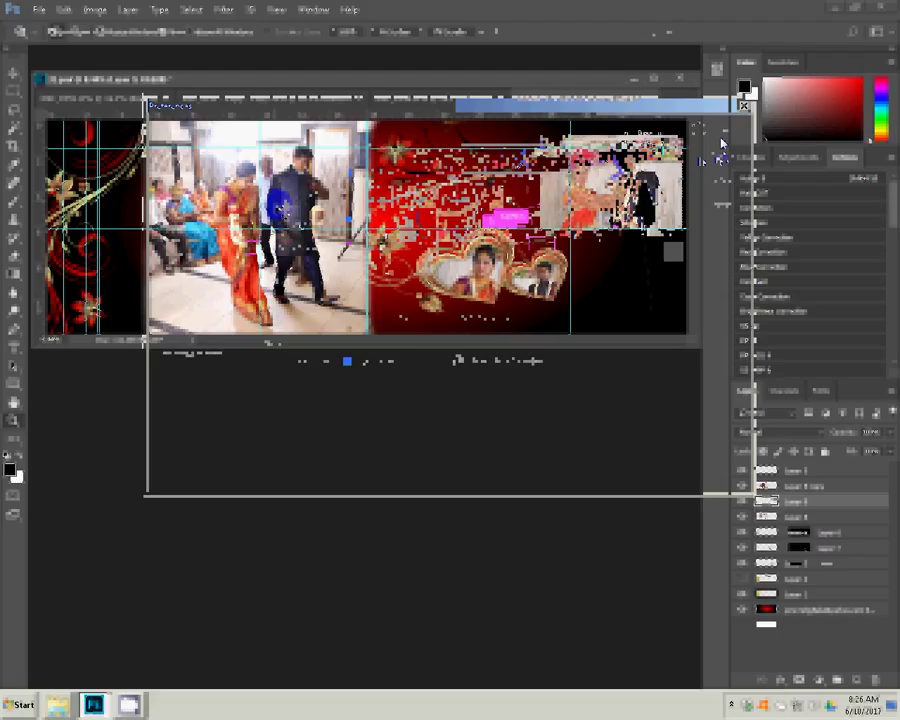
{"action": "key", "text": "ctrl+t"}
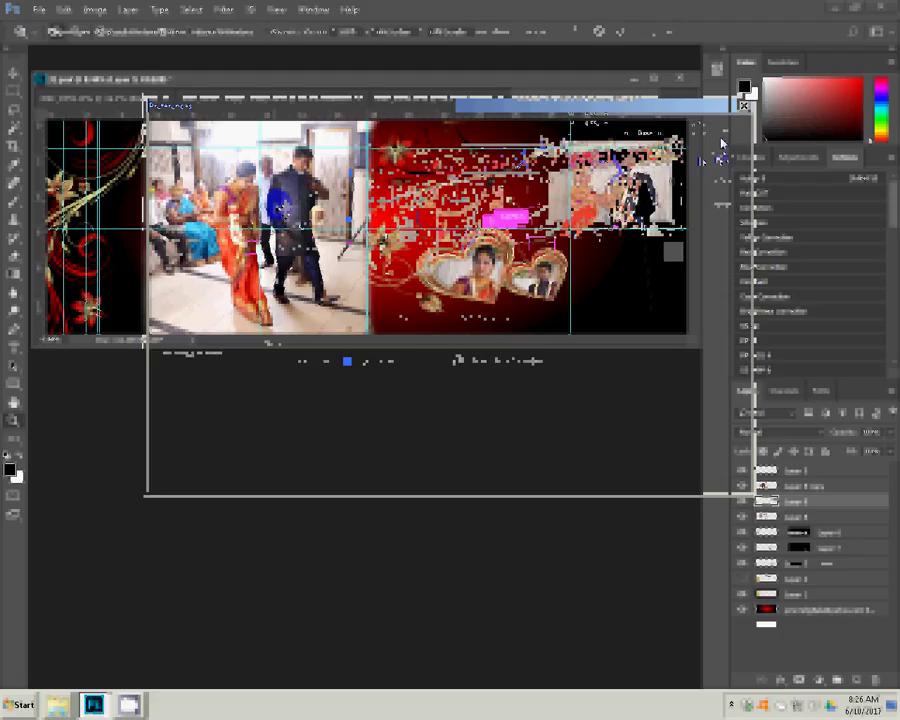
{"action": "left_click_drag", "start_coordinate": [625, 180], "coordinate": [604, 178]}
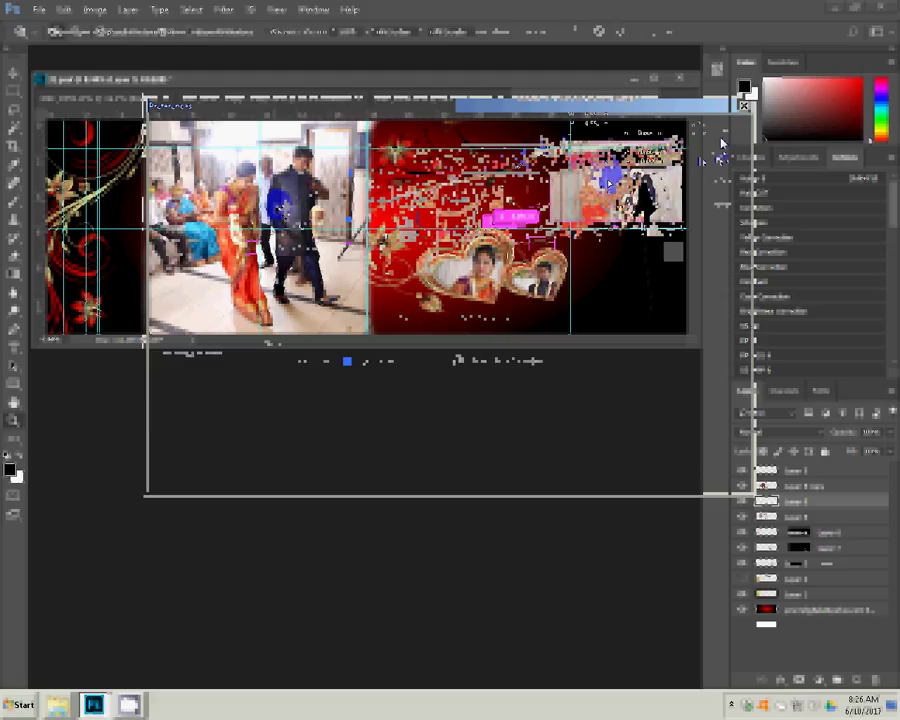
{"action": "double_click", "coordinate": [602, 177]}
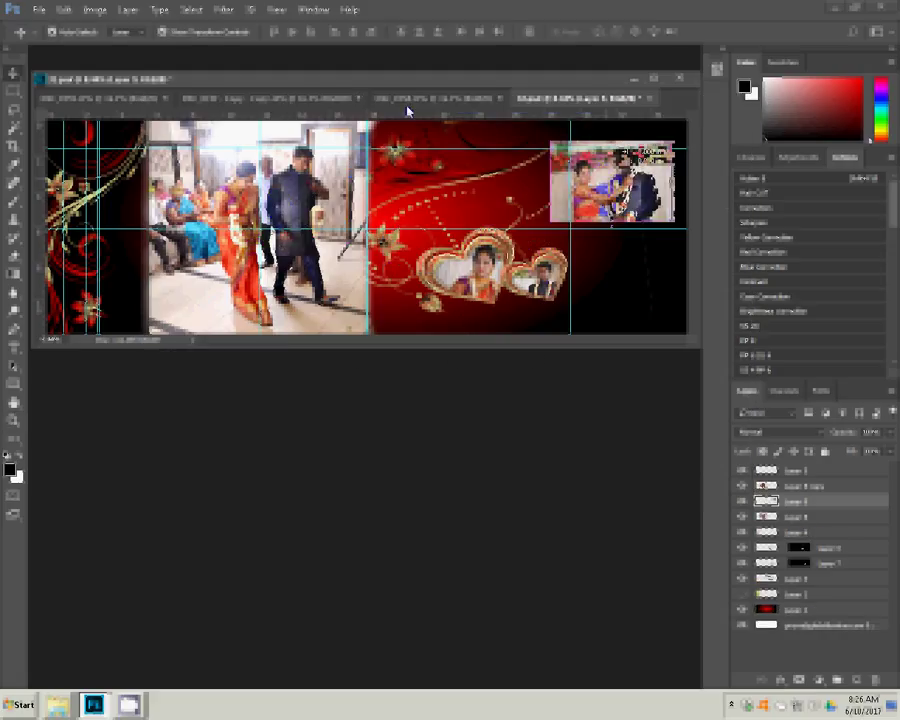
{"action": "left_click", "coordinate": [409, 100]}
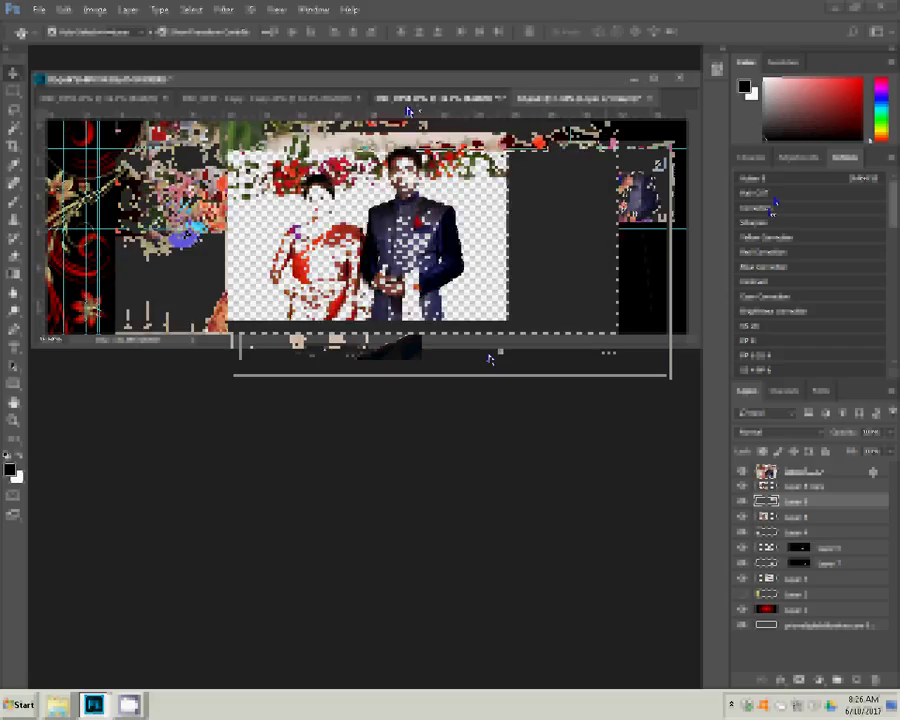
Check the couple portrait document, then trim the lower-right photo's left edge to the guide
{"action": "left_click", "coordinate": [275, 230]}
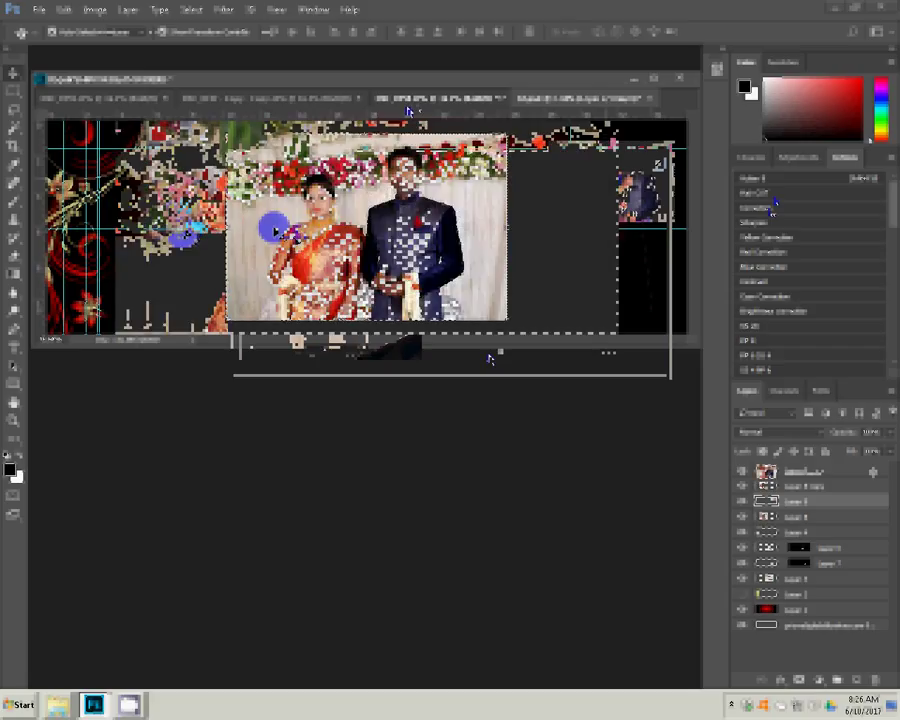
{"action": "left_click", "coordinate": [398, 243]}
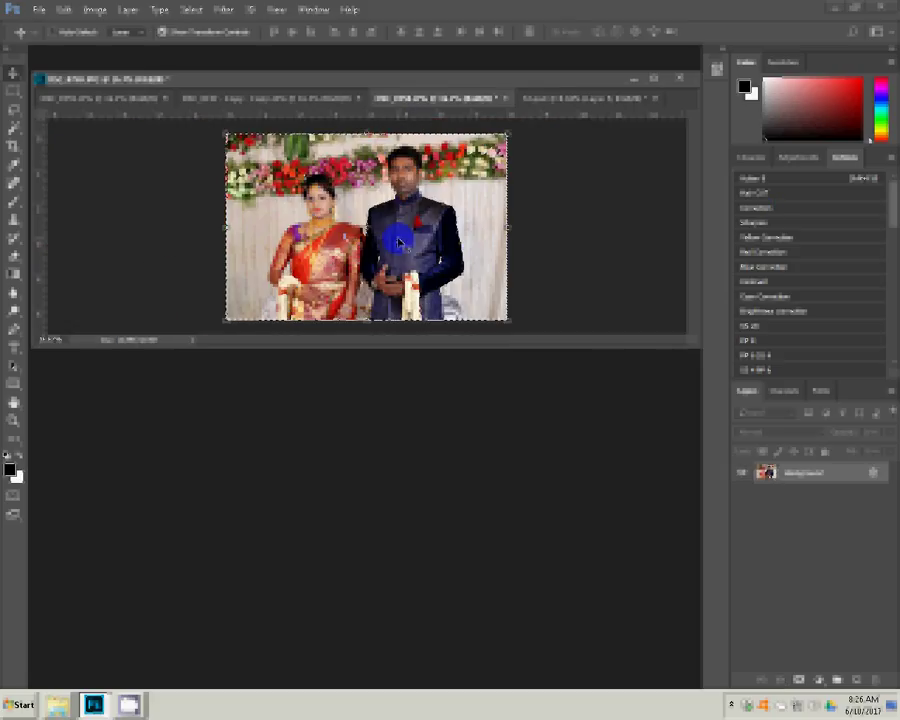
{"action": "left_click", "coordinate": [502, 98]}
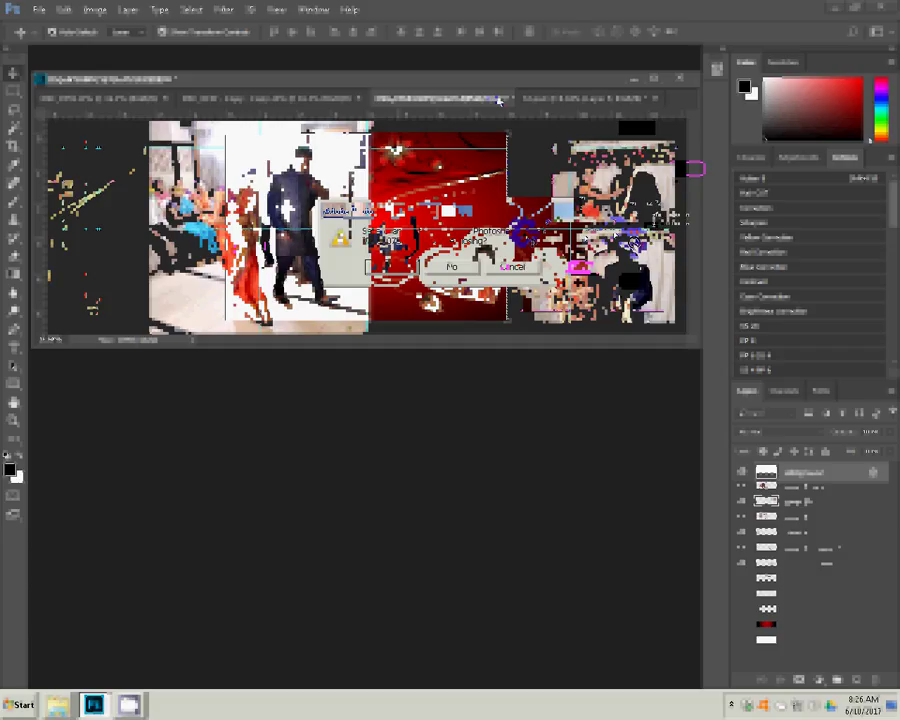
{"action": "key", "text": "Escape"}
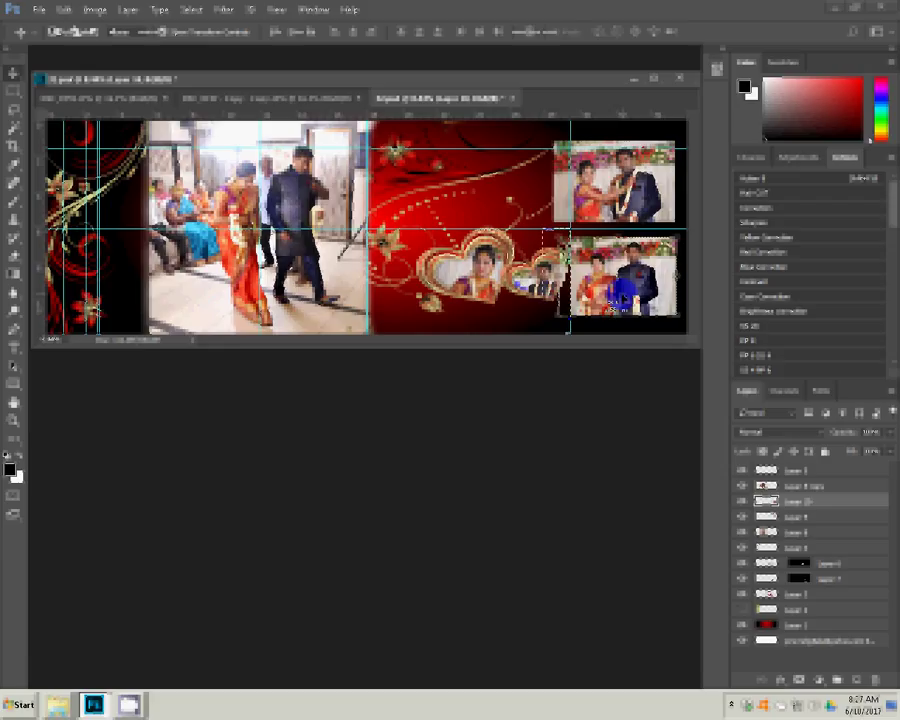
{"action": "left_click_drag", "start_coordinate": [558, 318], "coordinate": [571, 321]}
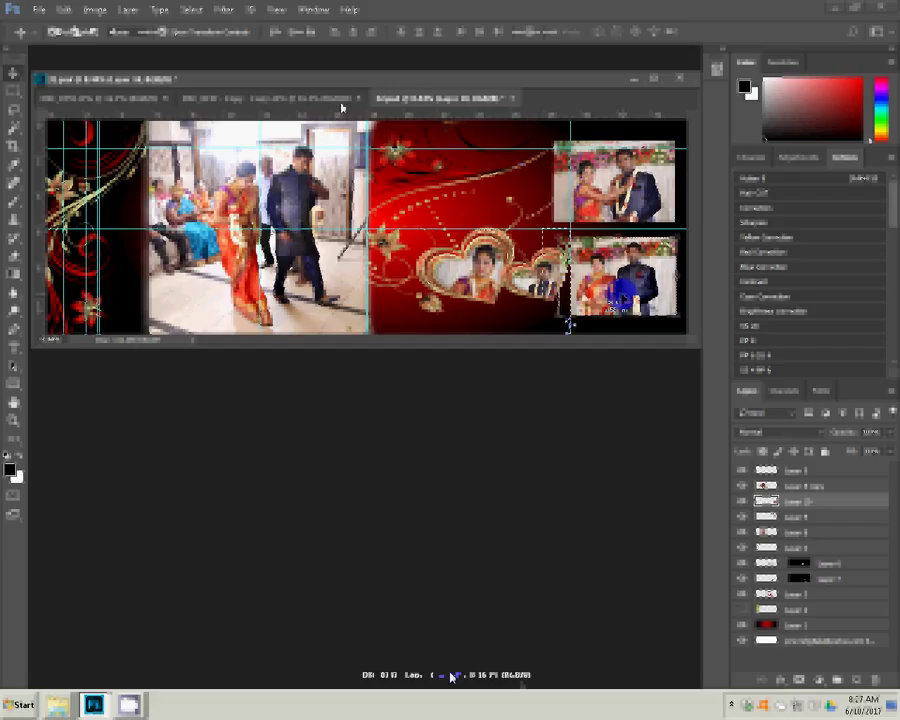
{"action": "left_click", "coordinate": [342, 104]}
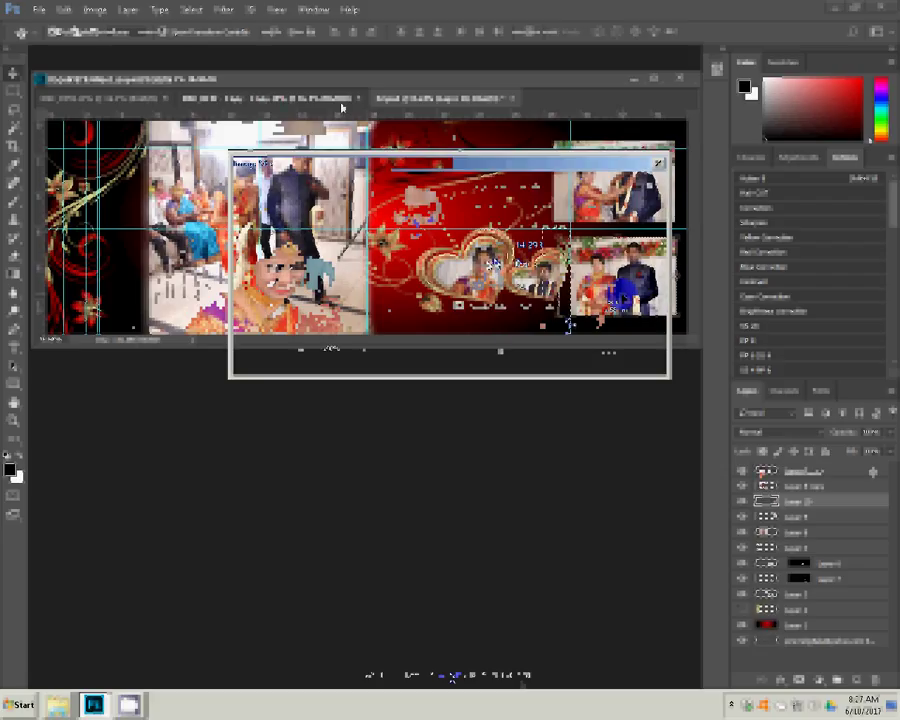
Paste the copied couple photo into the album and close its source without saving
{"action": "left_click", "coordinate": [437, 216]}
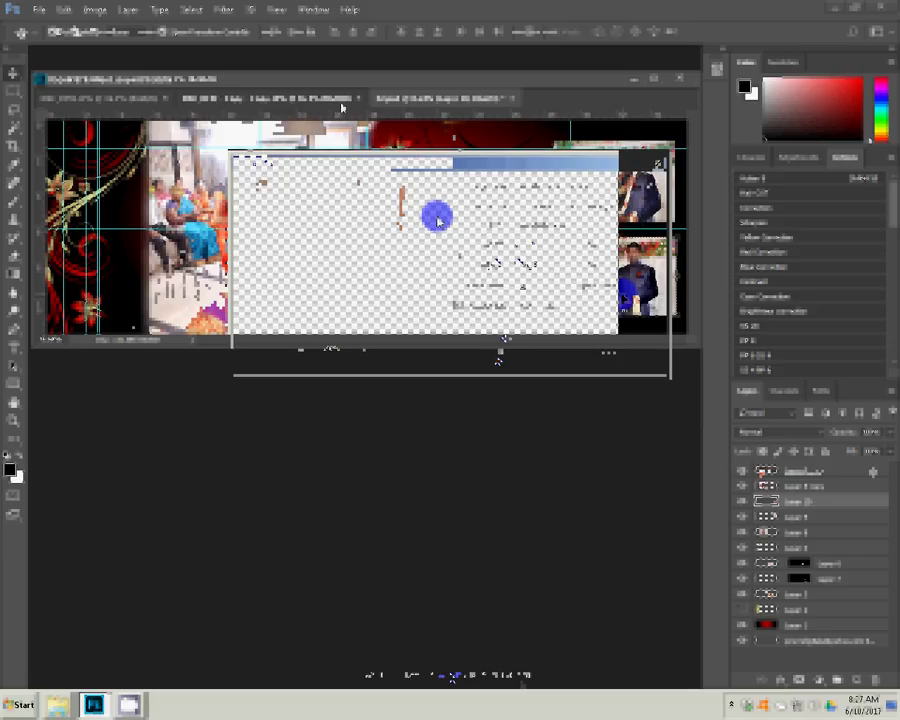
{"action": "key", "text": "ctrl+v"}
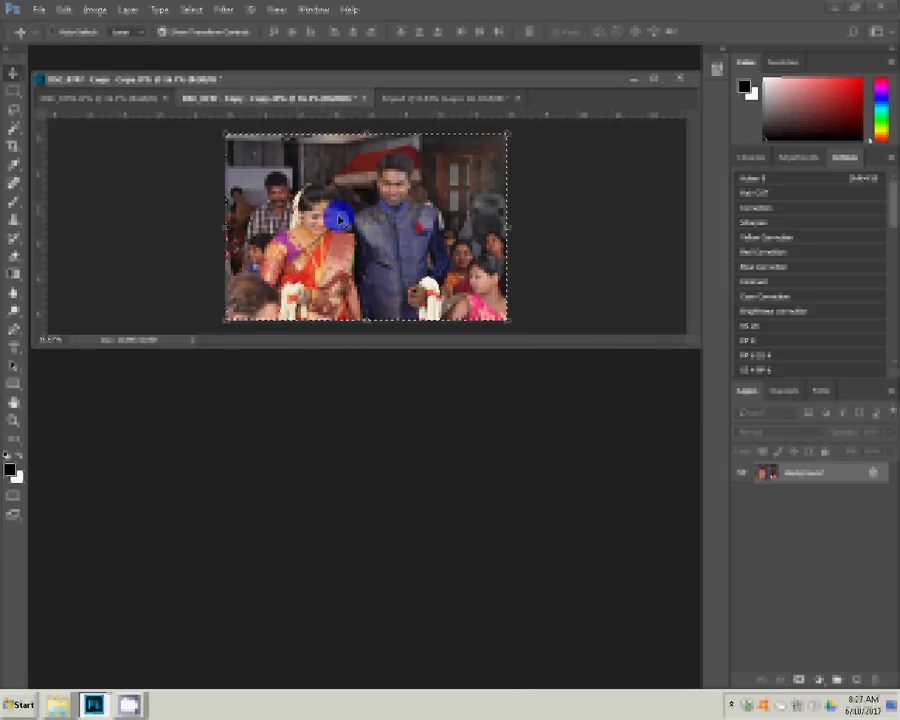
{"action": "left_click", "coordinate": [356, 98]}
{"action": "left_click", "coordinate": [455, 263]}
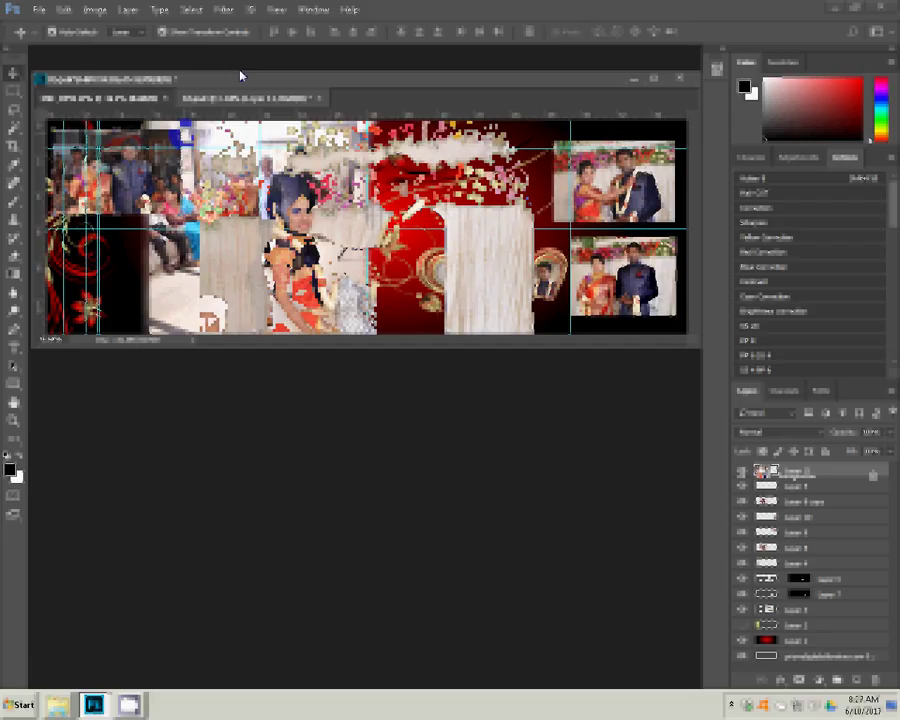
Drop the green-carpet couple photo at the spread's left edge and close DSC_0755.JPG unsaved
{"action": "key", "text": "ctrl+alt+f"}
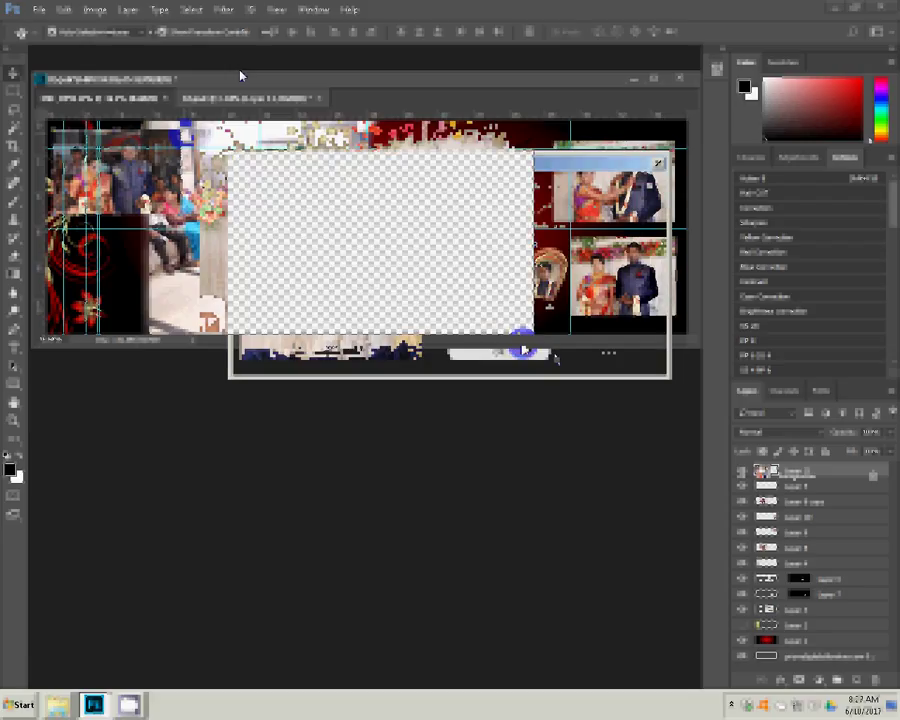
{"action": "left_click", "coordinate": [281, 224]}
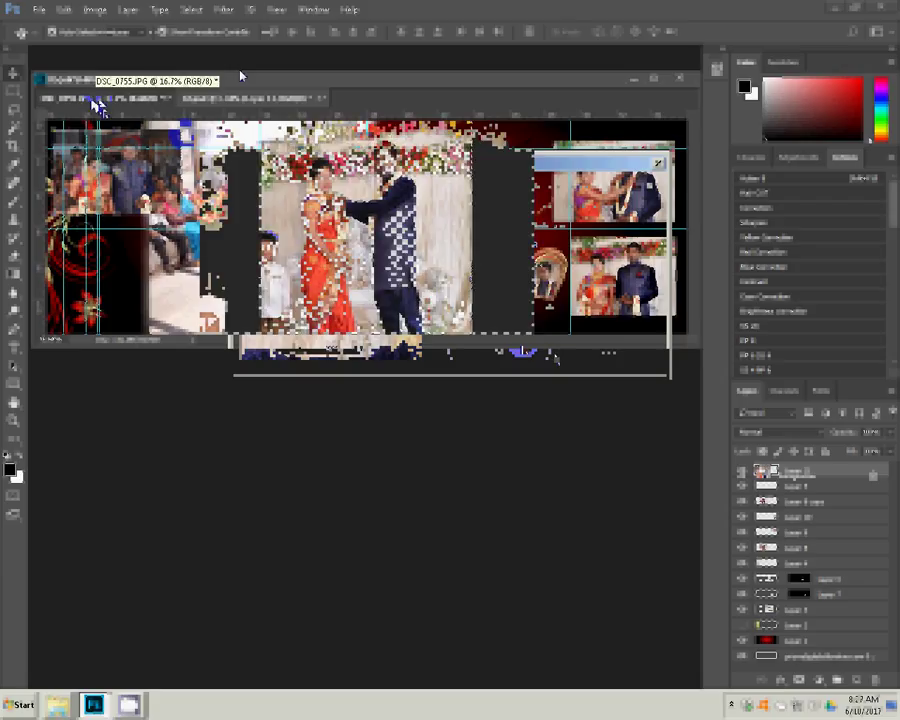
{"action": "left_click", "coordinate": [166, 100]}
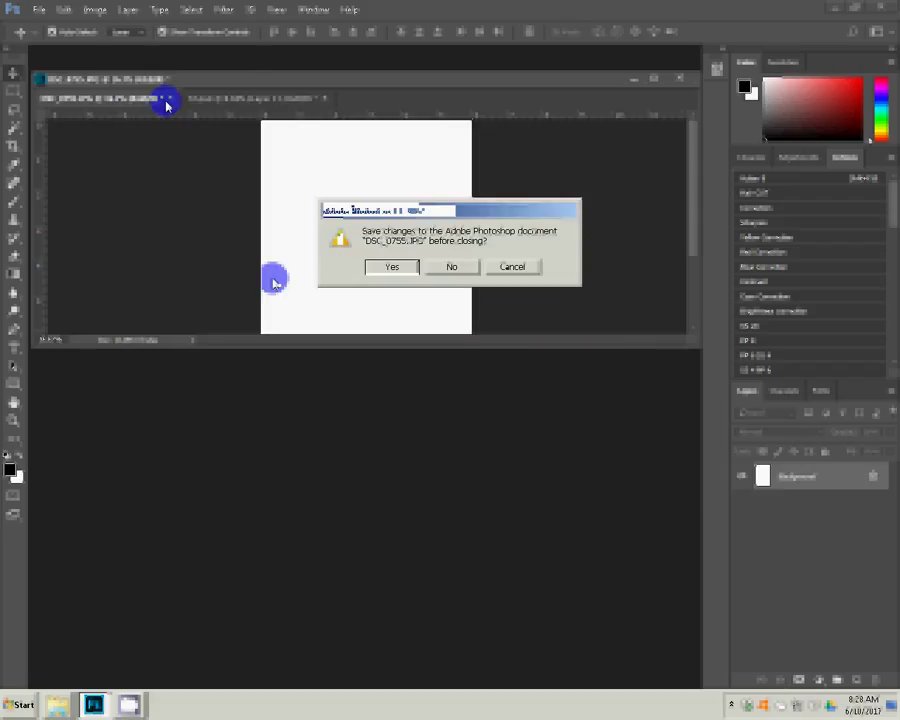
{"action": "key", "text": "n"}
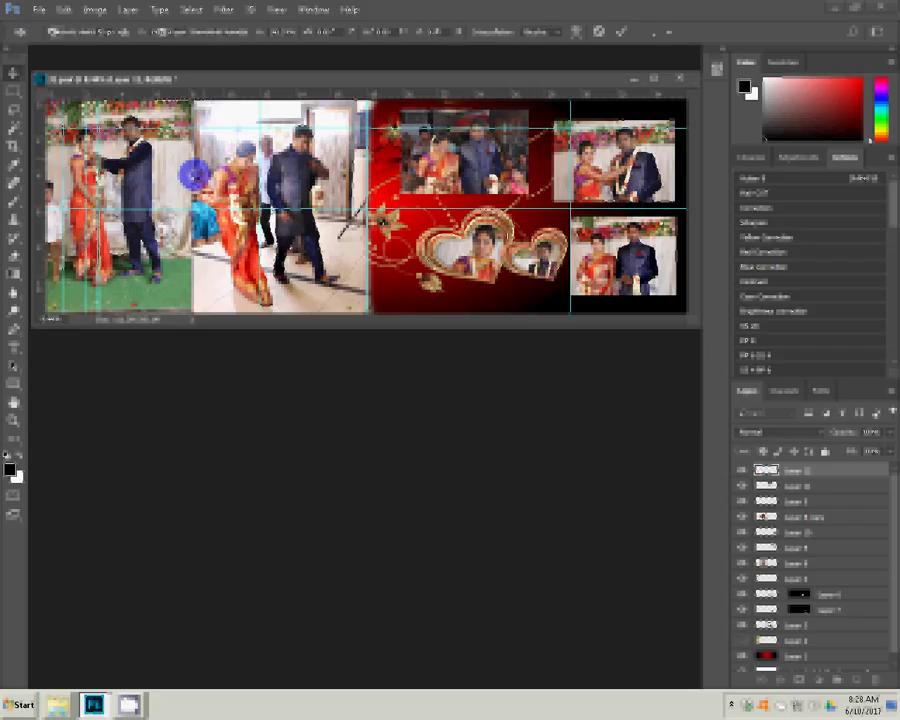
Duplicate the far-left couple photo layer and soften the copy with a Box Blur
{"action": "left_click_drag", "start_coordinate": [194, 175], "coordinate": [196, 176]}
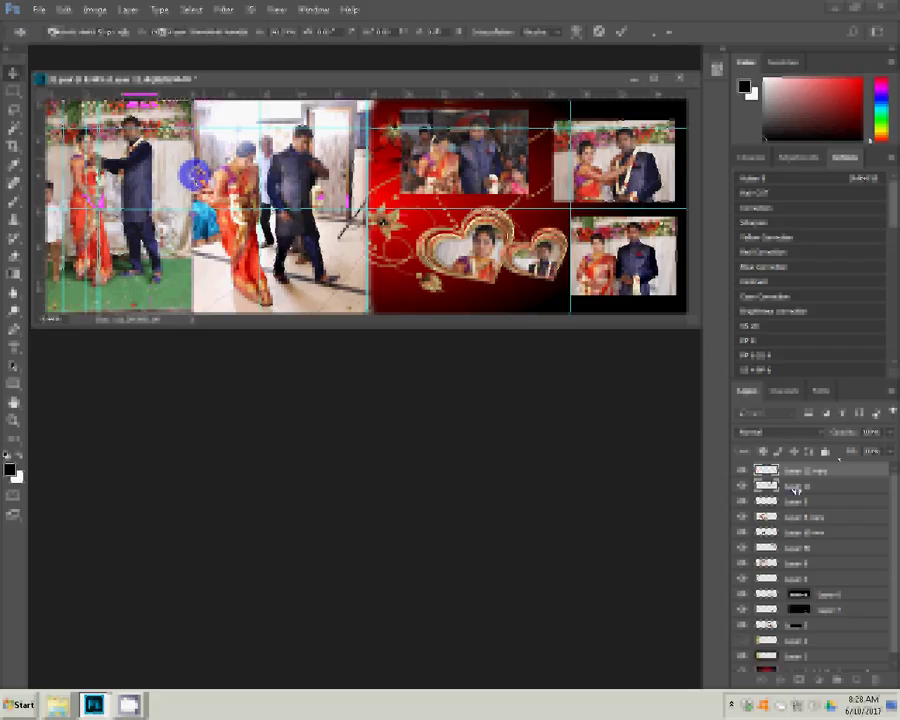
{"action": "left_click", "coordinate": [224, 9]}
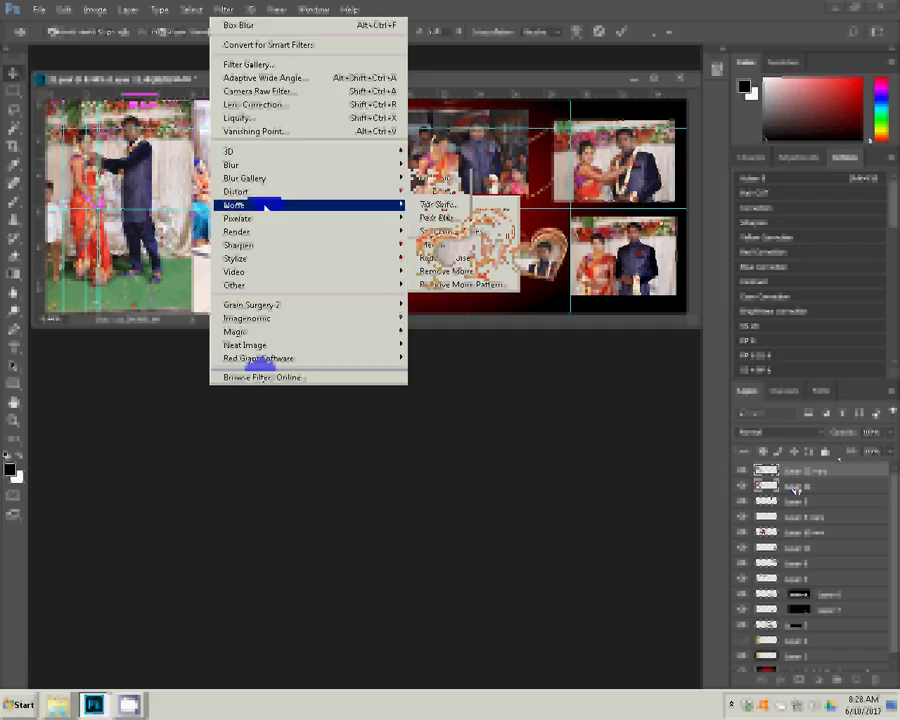
{"action": "mouse_move", "coordinate": [234, 165]}
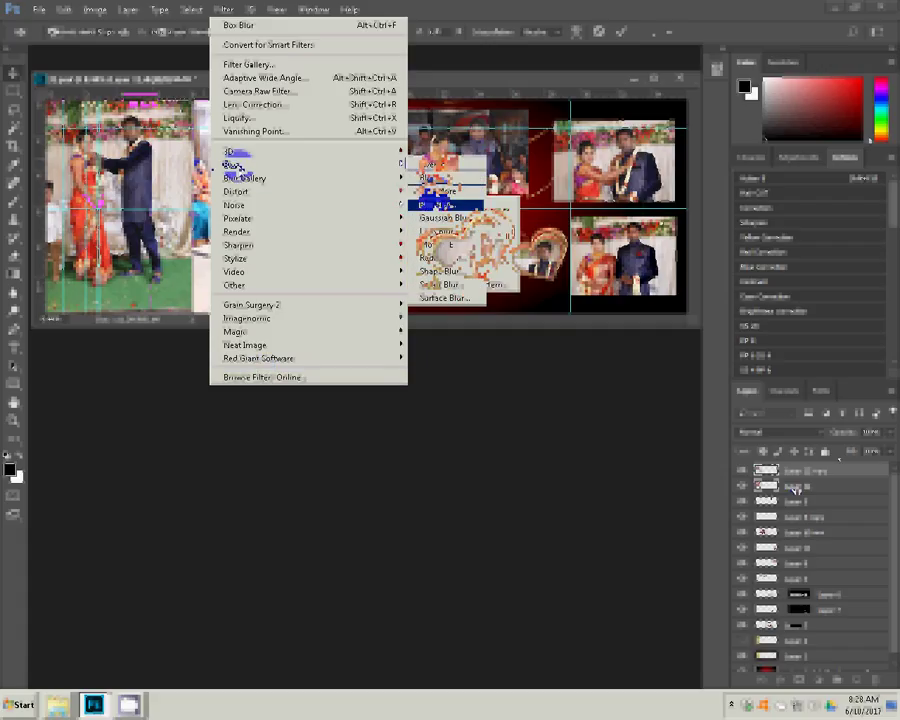
{"action": "left_click", "coordinate": [440, 204]}
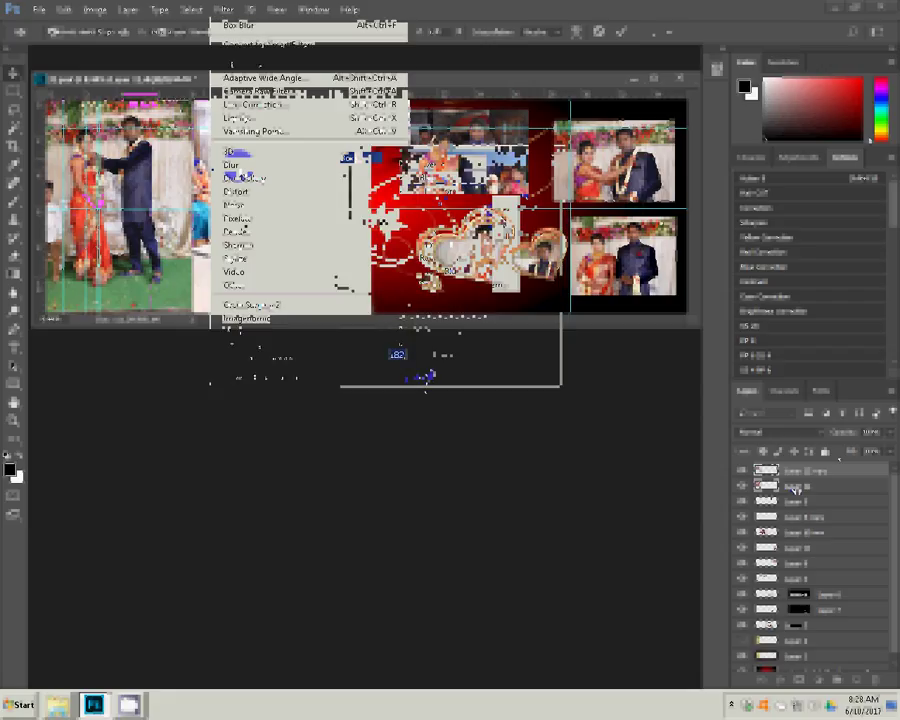
{"action": "key", "text": "Return"}
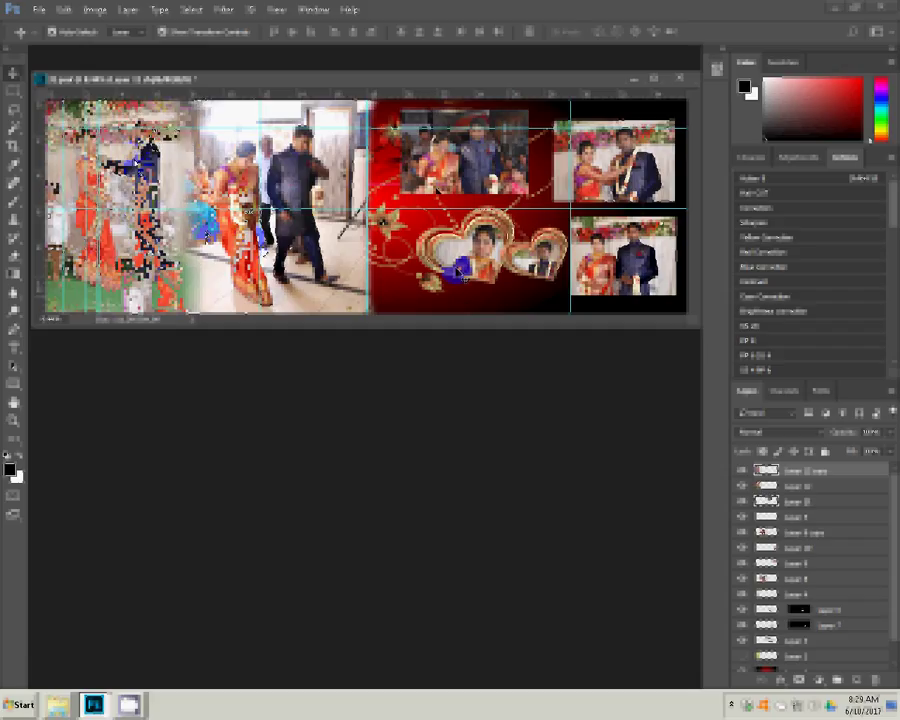
Give the couple photo layer a Stroke layer style with a gradient fill
{"action": "left_click", "coordinate": [780, 679]}
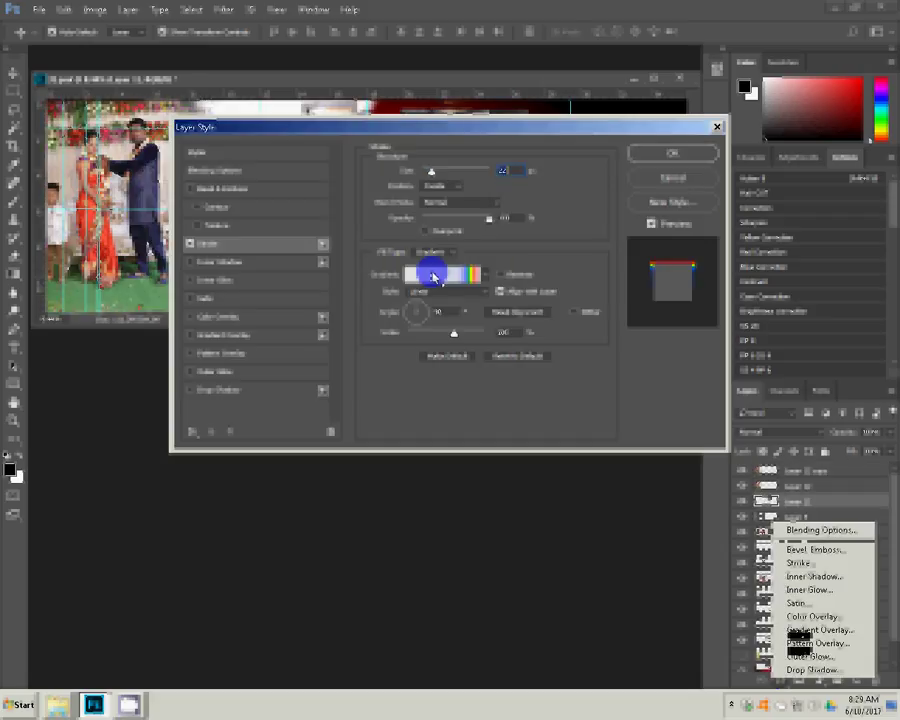
{"action": "left_click", "coordinate": [433, 277]}
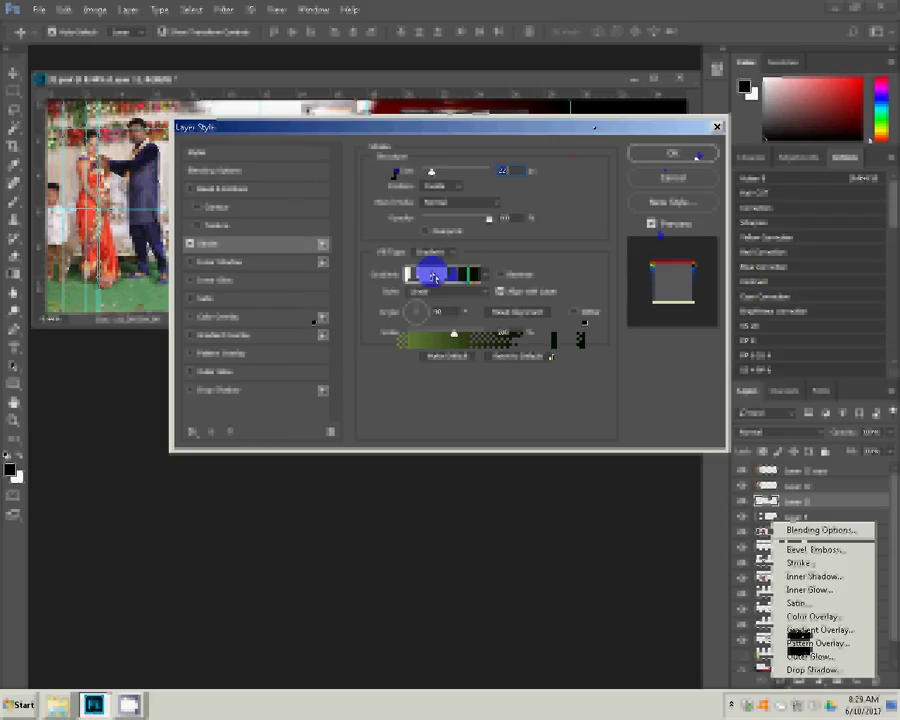
{"action": "left_click", "coordinate": [693, 154]}
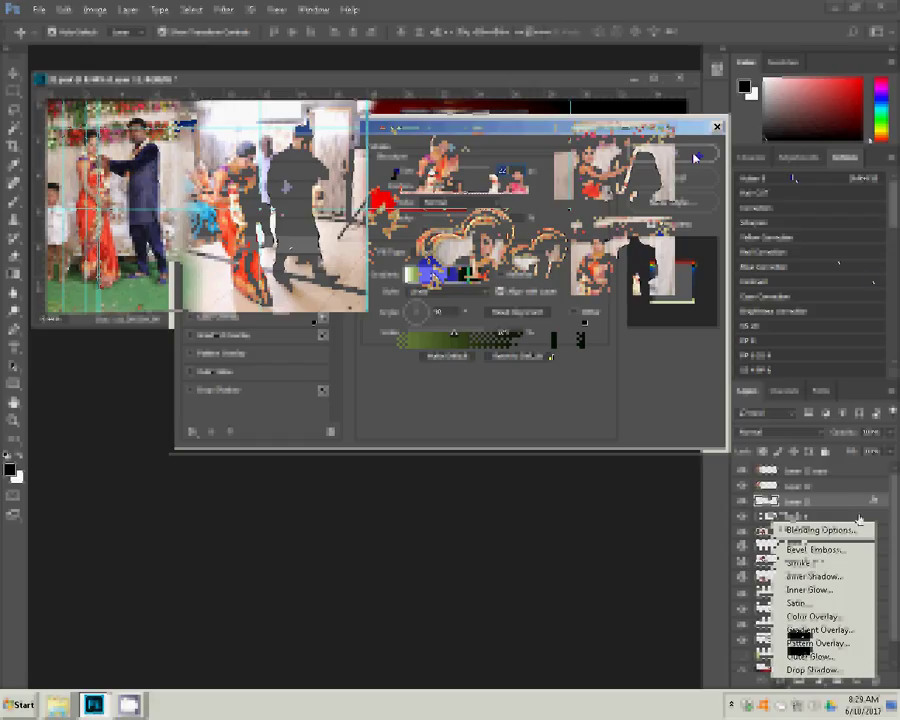
Copy the stroke layer style and select another photo layer to reuse it
{"action": "right_click", "coordinate": [858, 505]}
{"action": "key", "text": "Up"}
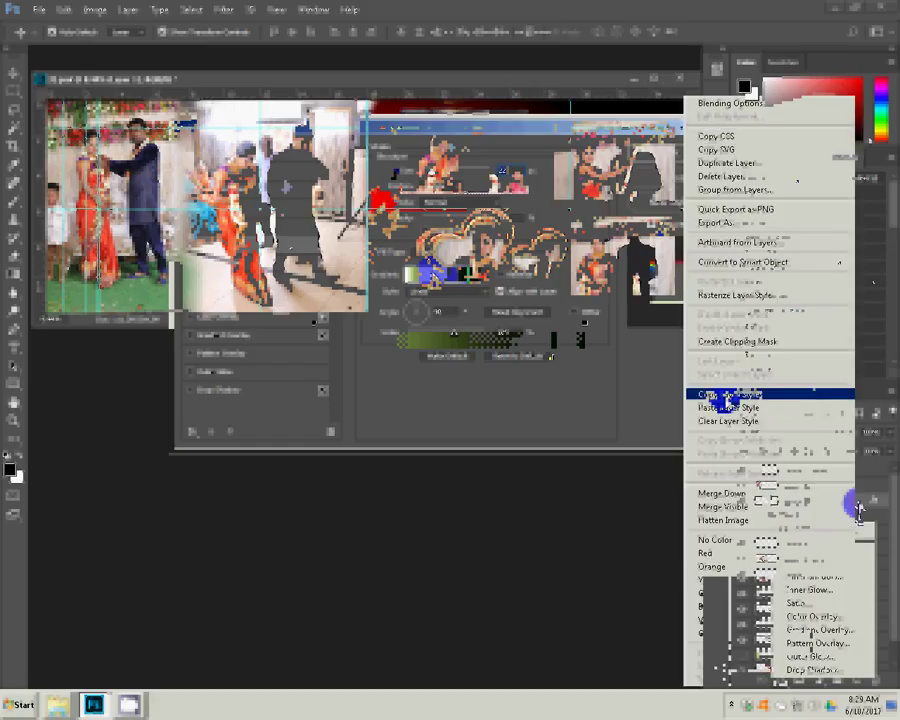
{"action": "key", "text": "Return"}
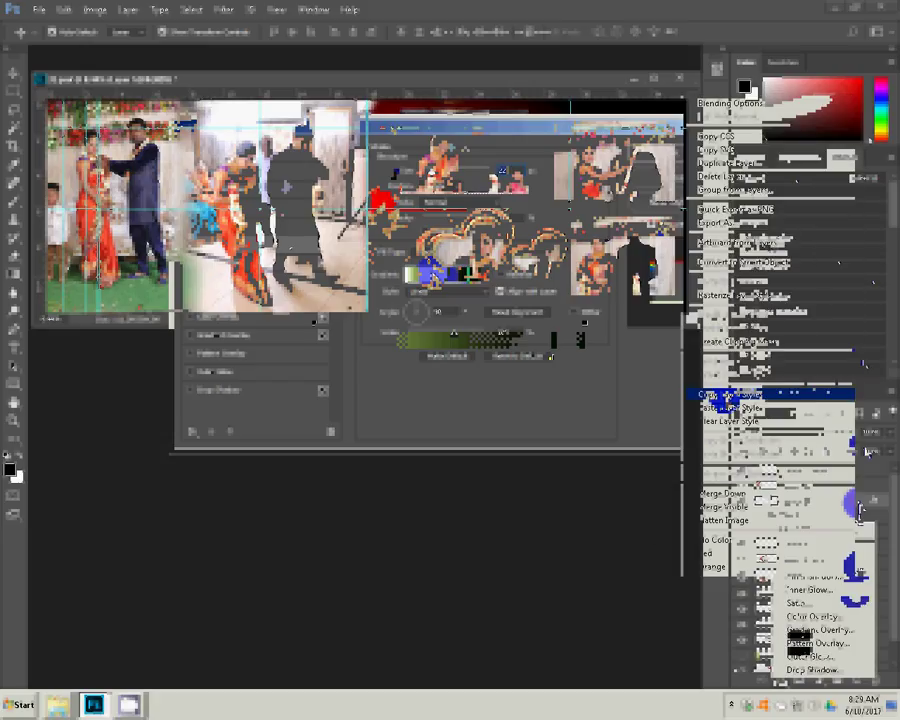
{"action": "left_click", "coordinate": [729, 412]}
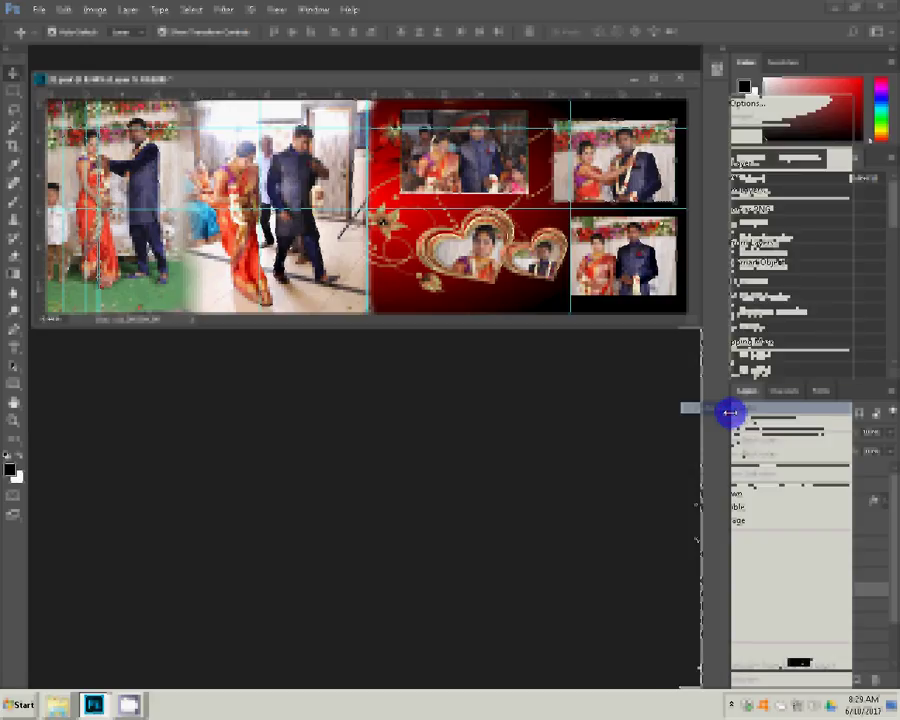
{"action": "right_click", "coordinate": [866, 576]}
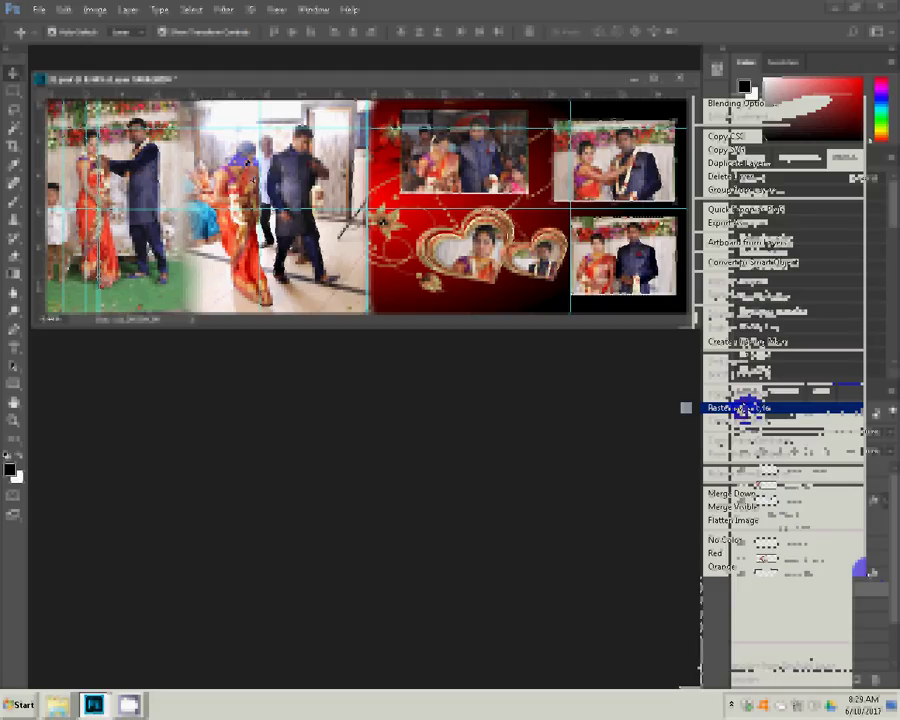
Save the spread as 32 in Photoshop format in the N K folder on Local Disk (G:)
{"action": "left_click", "coordinate": [39, 10]}
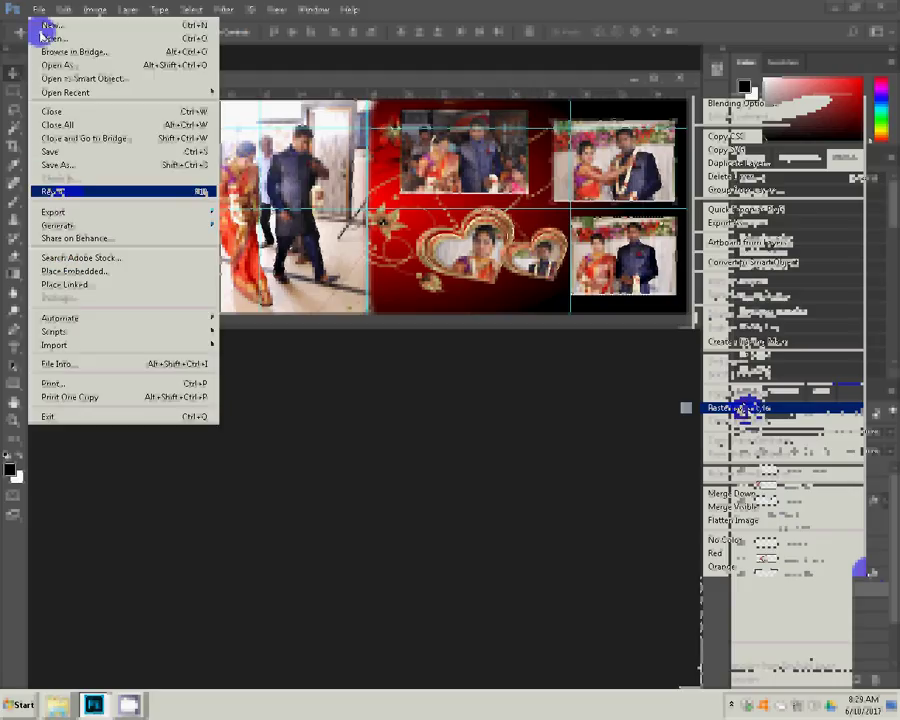
{"action": "left_click", "coordinate": [62, 165]}
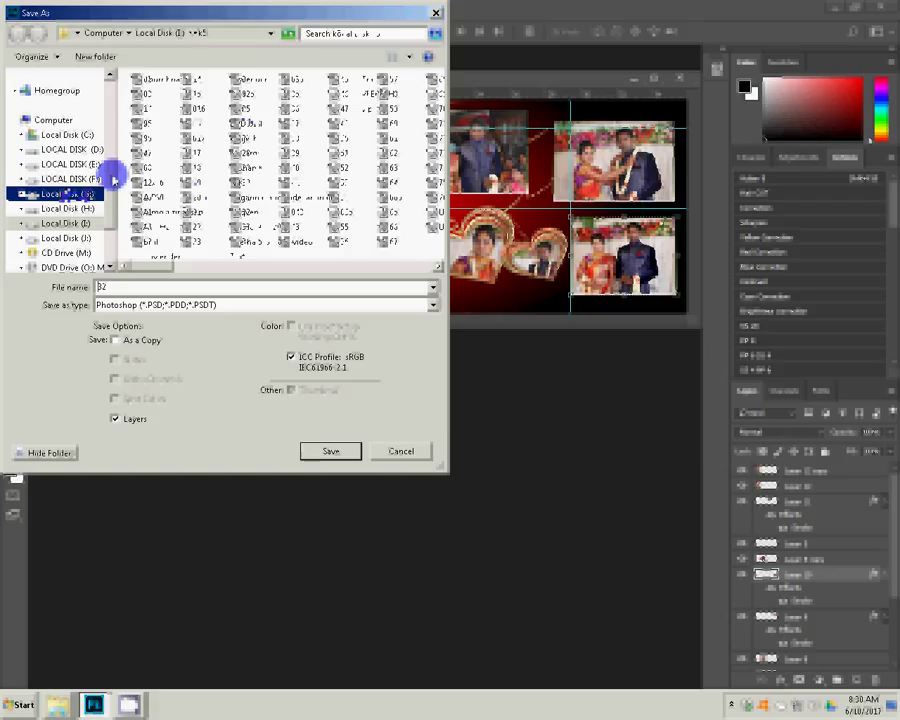
{"action": "left_click", "coordinate": [243, 213]}
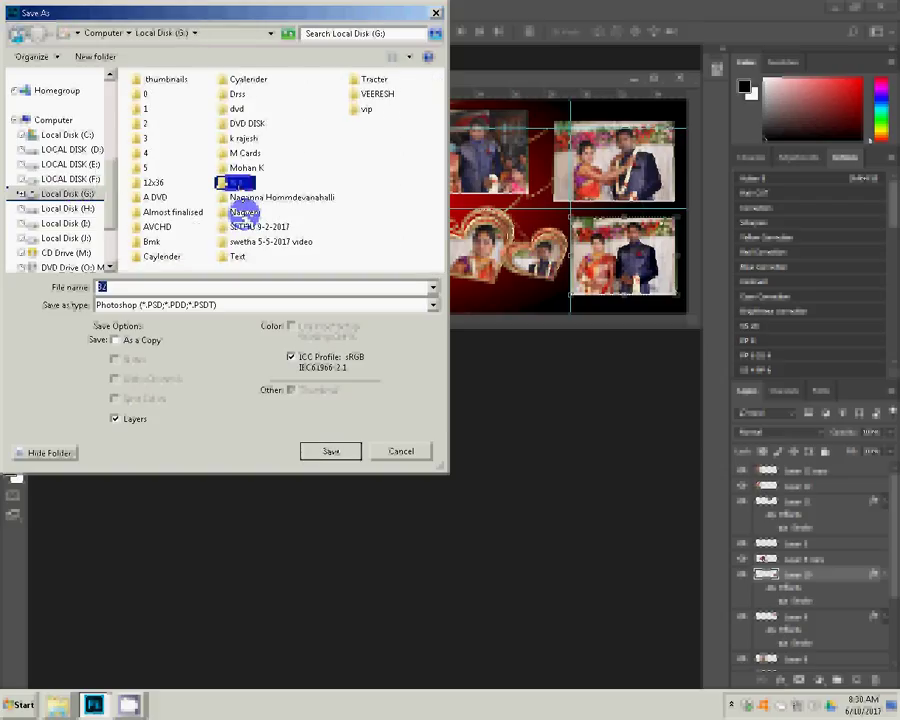
{"action": "double_click", "coordinate": [243, 213]}
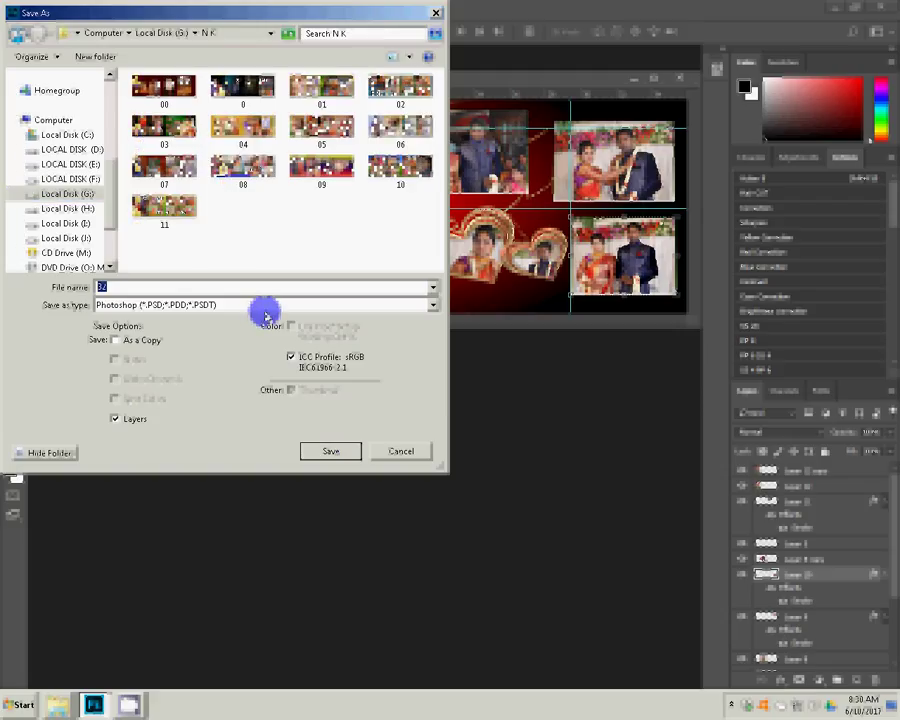
{"action": "left_click", "coordinate": [117, 287]}
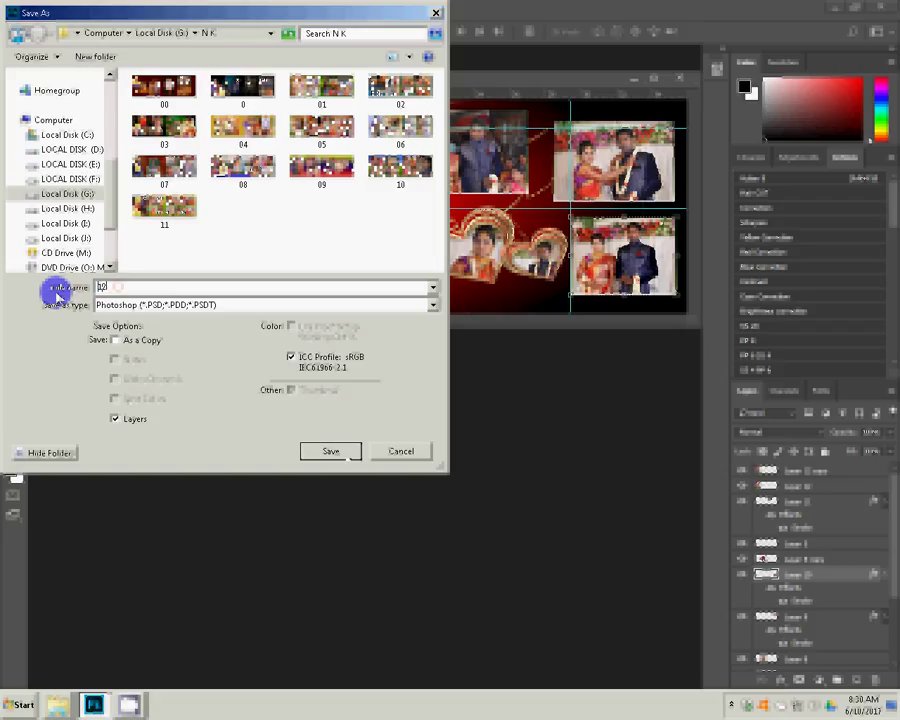
{"action": "key", "text": "Return"}
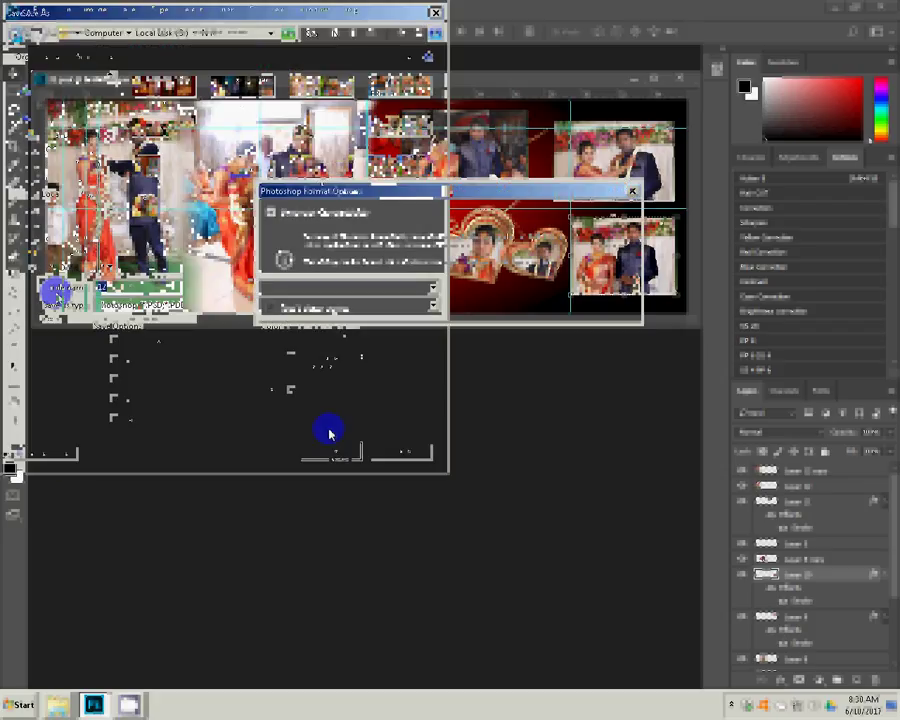
{"action": "key", "text": "Return"}
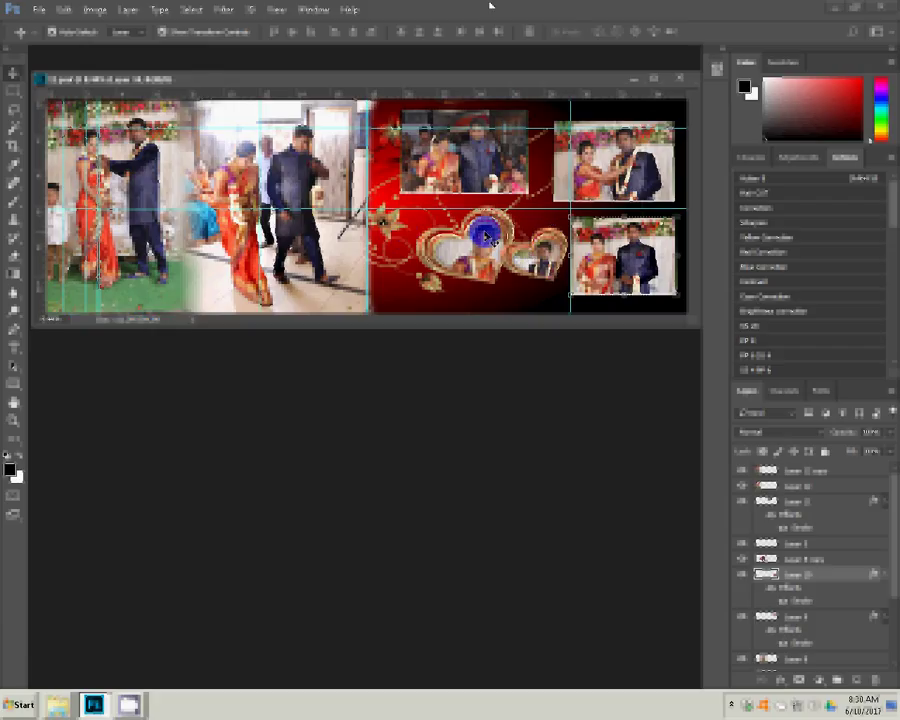
Bring up the Open dialog by double-clicking the empty workspace
{"action": "double_click", "coordinate": [398, 493]}
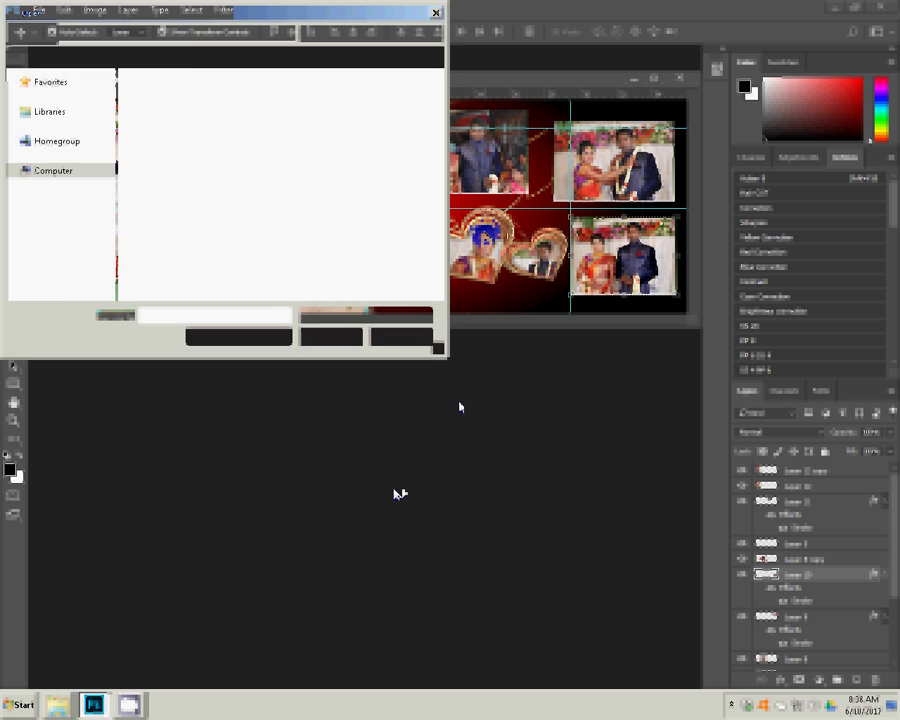